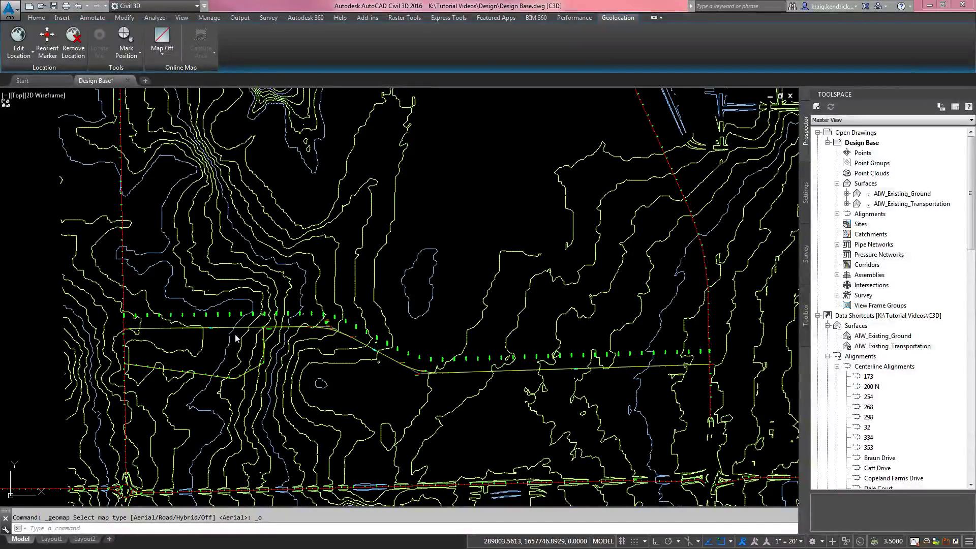
Zoom in and pan to center the alignment's bend among the contours
{"action": "scroll", "coordinate": [163, 325], "scroll_direction": "up", "scroll_amount": 3}
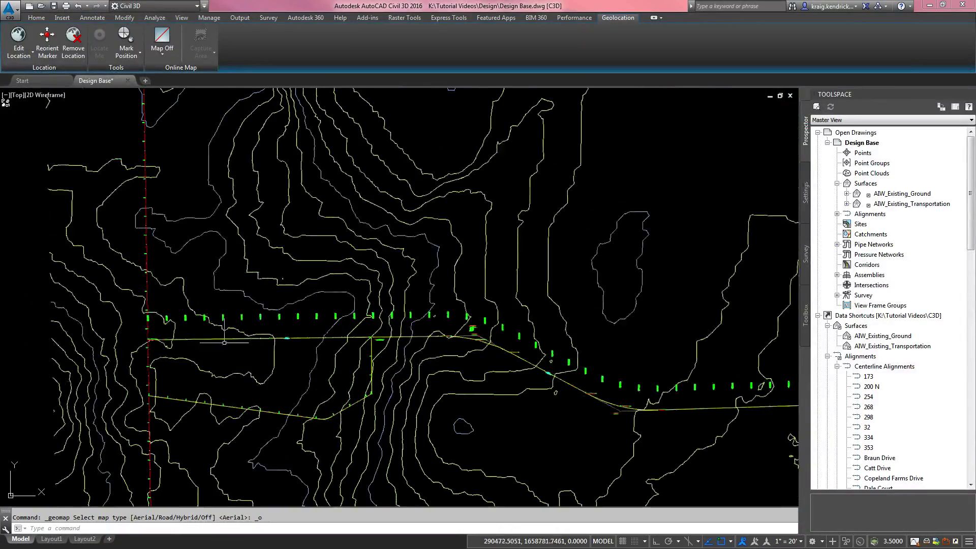
{"action": "middle_click_drag", "start_coordinate": [424, 354], "coordinate": [272, 330]}
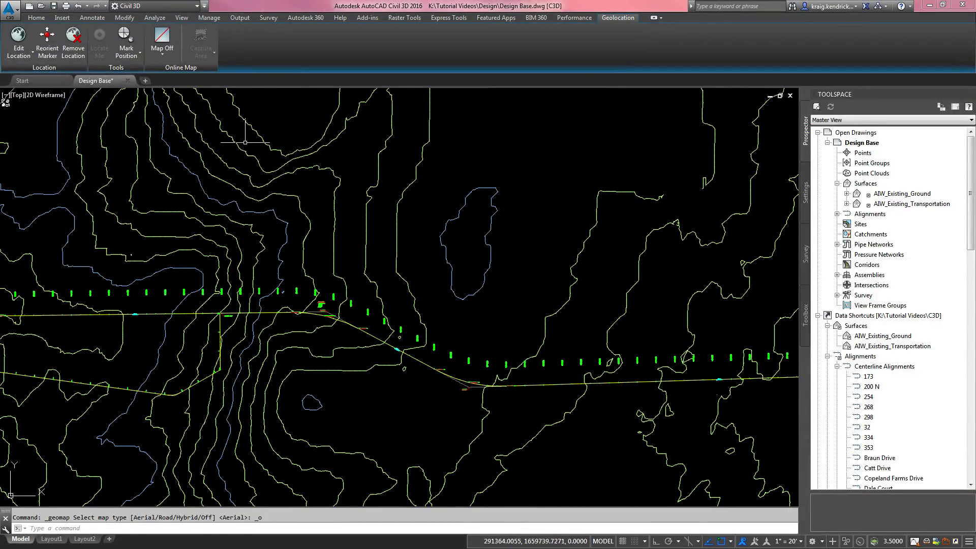
Start Create Surface Profile from the Home ribbon's Profile menu
{"action": "left_click", "coordinate": [36, 18]}
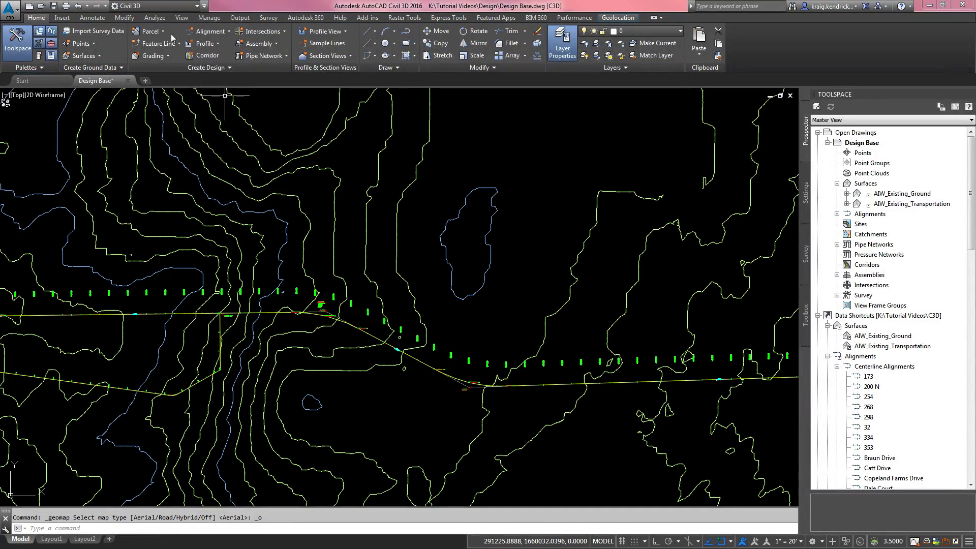
{"action": "left_click", "coordinate": [217, 43]}
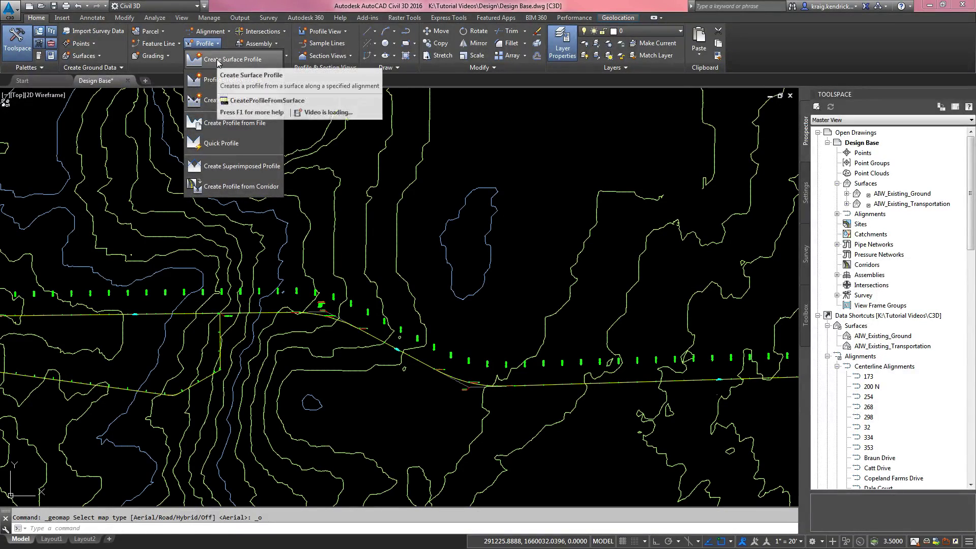
{"action": "left_click", "coordinate": [217, 59]}
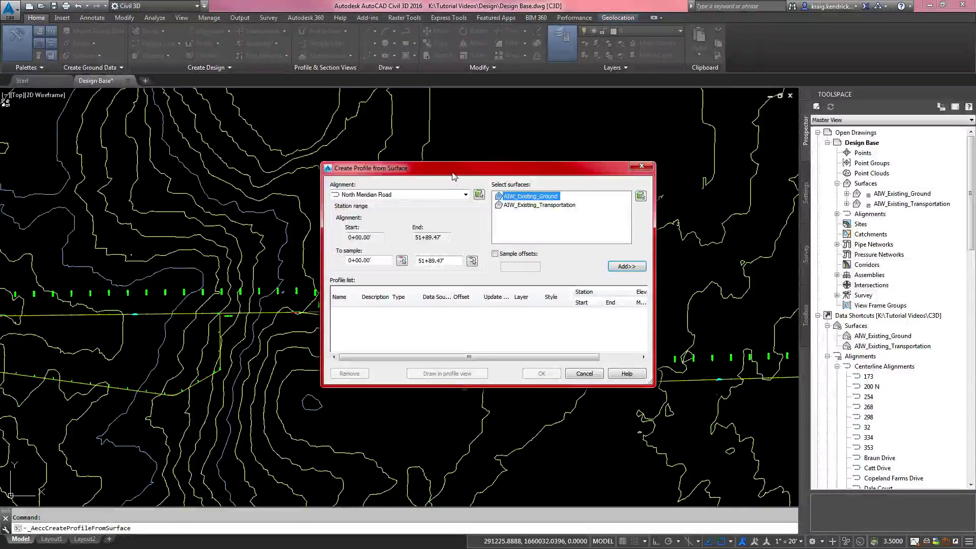
{"action": "left_click_drag", "start_coordinate": [459, 207], "coordinate": [436, 209]}
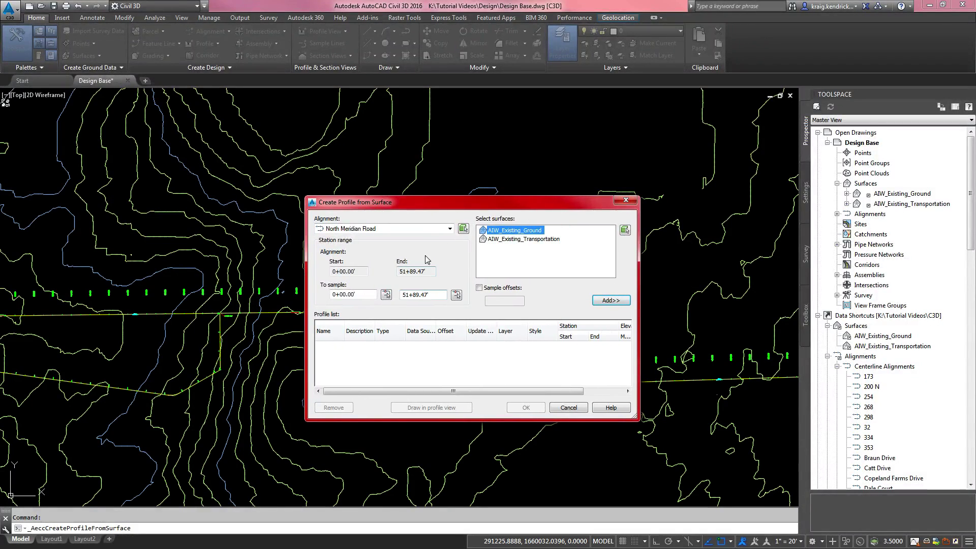
Add the AIW_Existing_Ground profile for LINE A, stations 10+00.00' to 60+75.09', and enlarge the dialog
{"action": "left_click", "coordinate": [420, 233]}
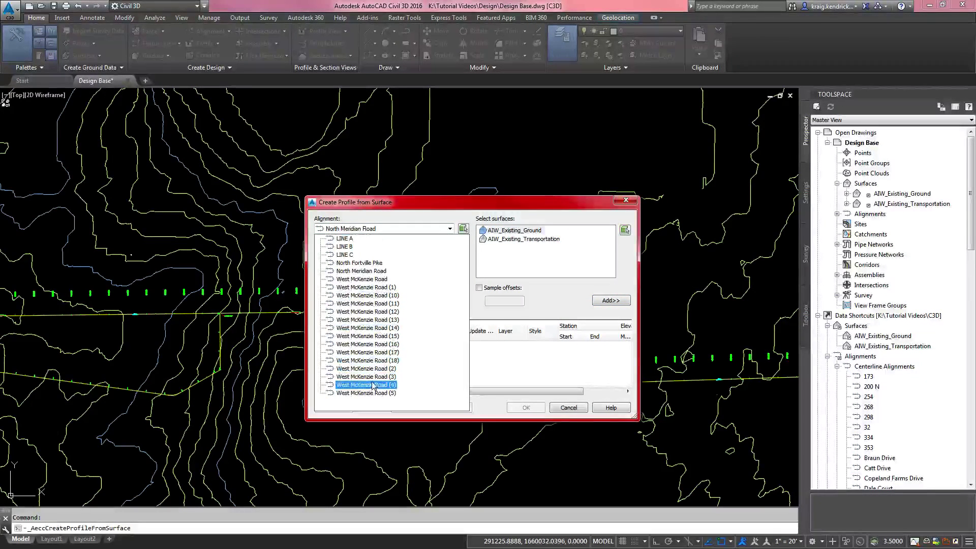
{"action": "key", "text": "Home"}
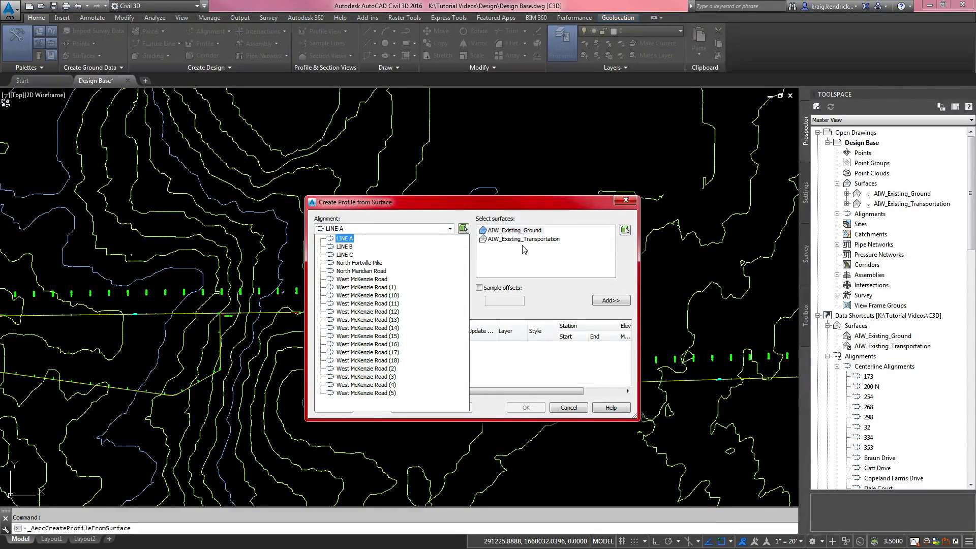
{"action": "left_click", "coordinate": [344, 239]}
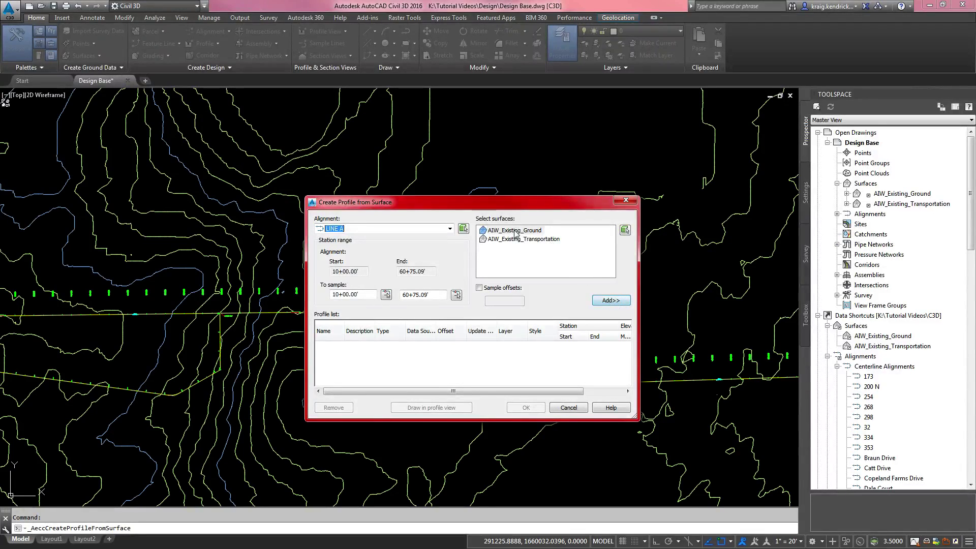
{"action": "left_click", "coordinate": [611, 300]}
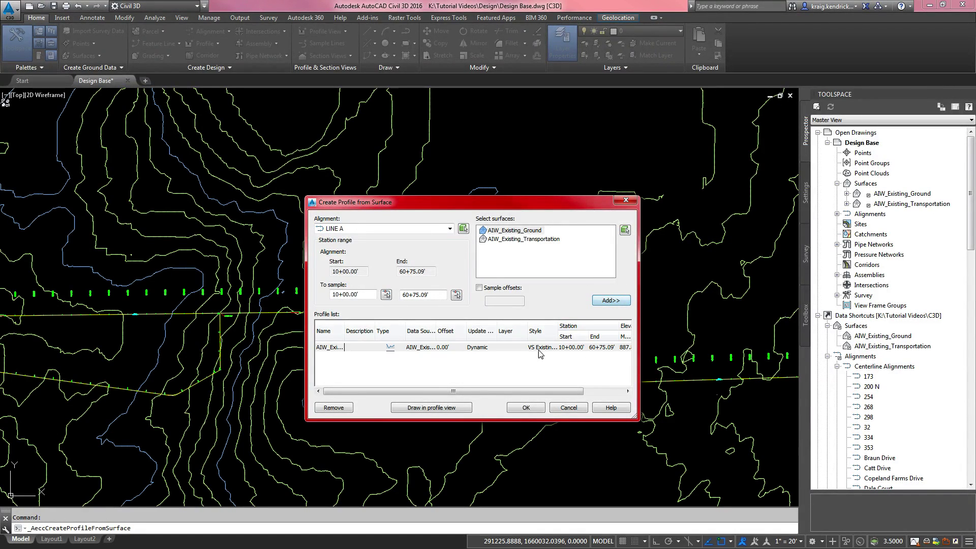
{"action": "left_click_drag", "start_coordinate": [635, 415], "coordinate": [778, 433]}
{"action": "left_click_drag", "start_coordinate": [523, 205], "coordinate": [329, 200]}
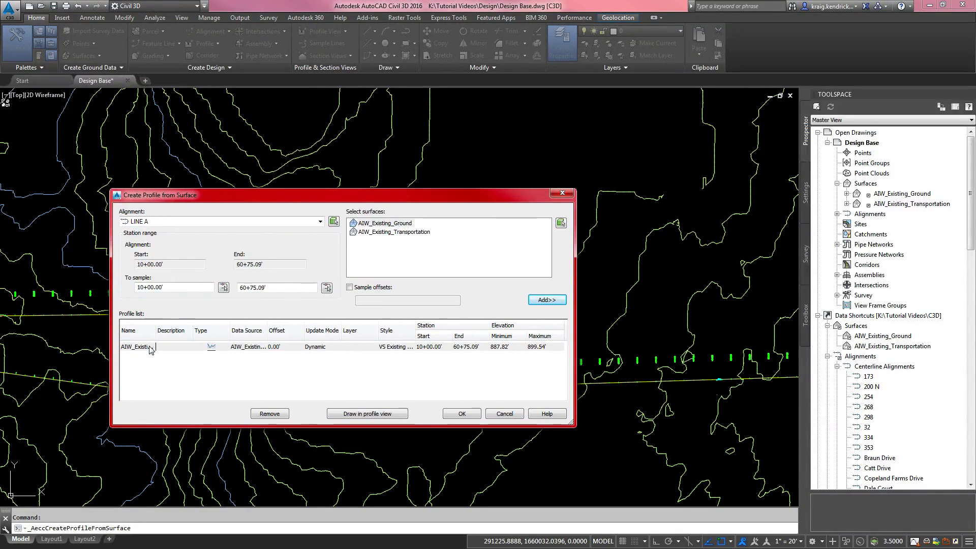
Draw in profile view, keeping the automatic station range 10+00.00'–60+75.09', and advance to height settings
{"action": "left_click", "coordinate": [361, 415]}
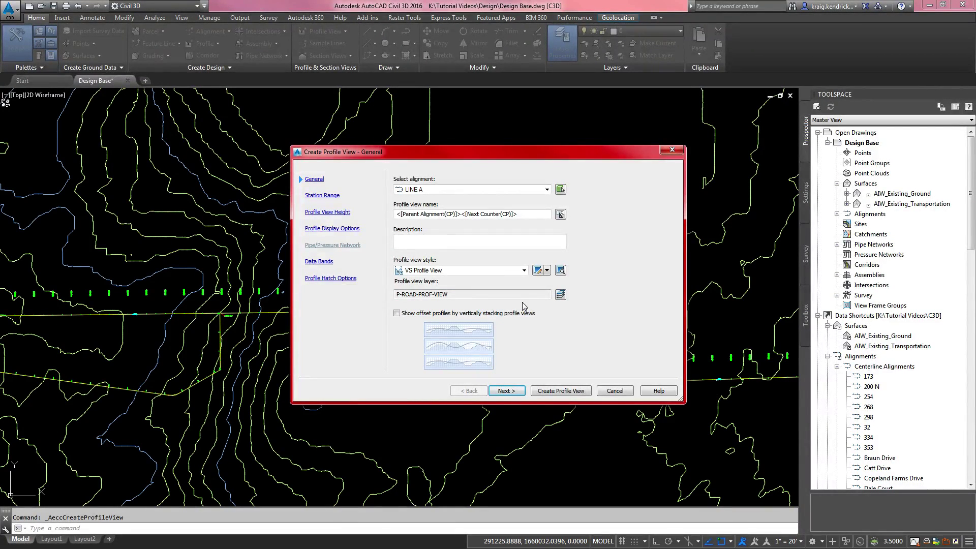
{"action": "left_click", "coordinate": [322, 196]}
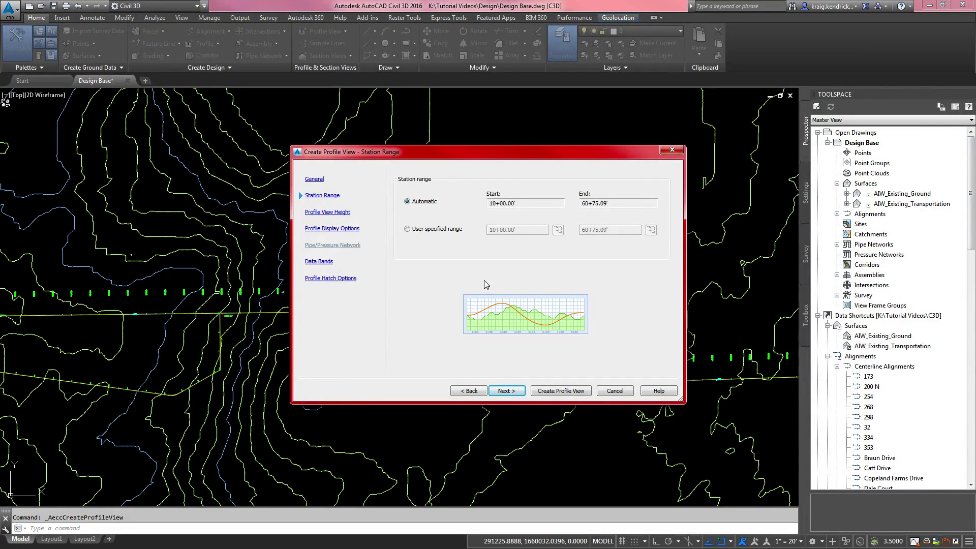
{"action": "left_click", "coordinate": [513, 393]}
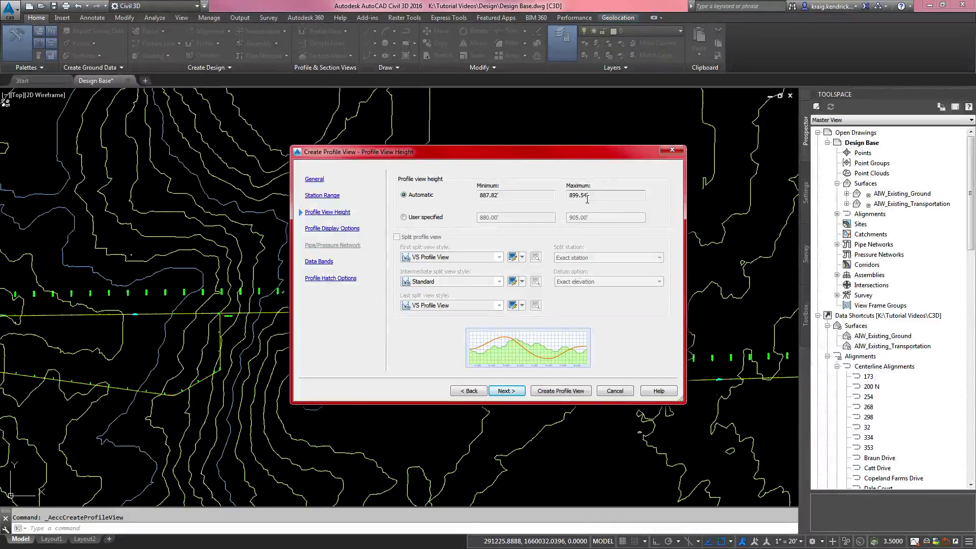
Make the profile view height user specified with minimum 865.00' and maximum 915
{"action": "left_click", "coordinate": [404, 217]}
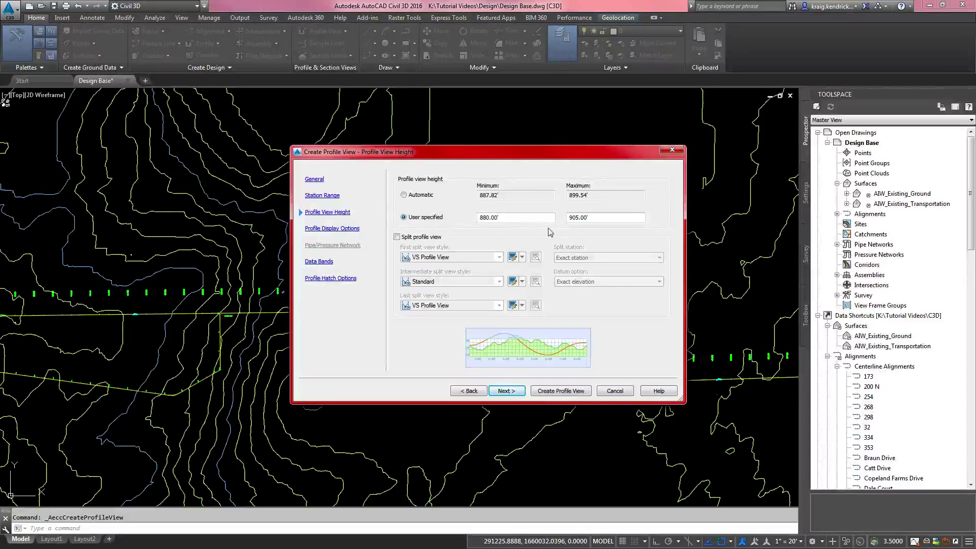
{"action": "key", "text": "Tab"}
{"action": "type", "text": "8"}
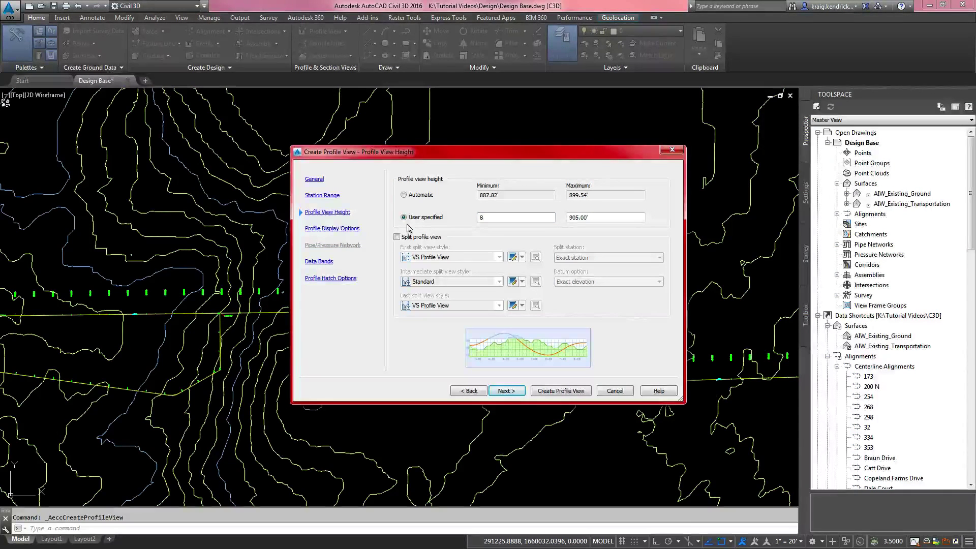
{"action": "type", "text": "65"}
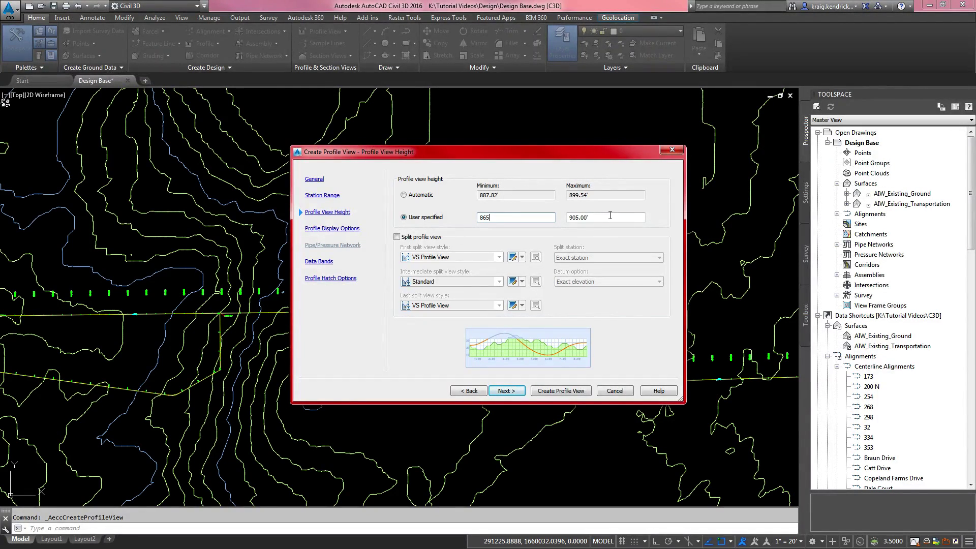
{"action": "key", "text": "Tab"}
{"action": "type", "text": "815"}
Leave the ground profile's update mode Dynamic in Profile Display Options, then advance to Data Bands
{"action": "left_click", "coordinate": [507, 391]}
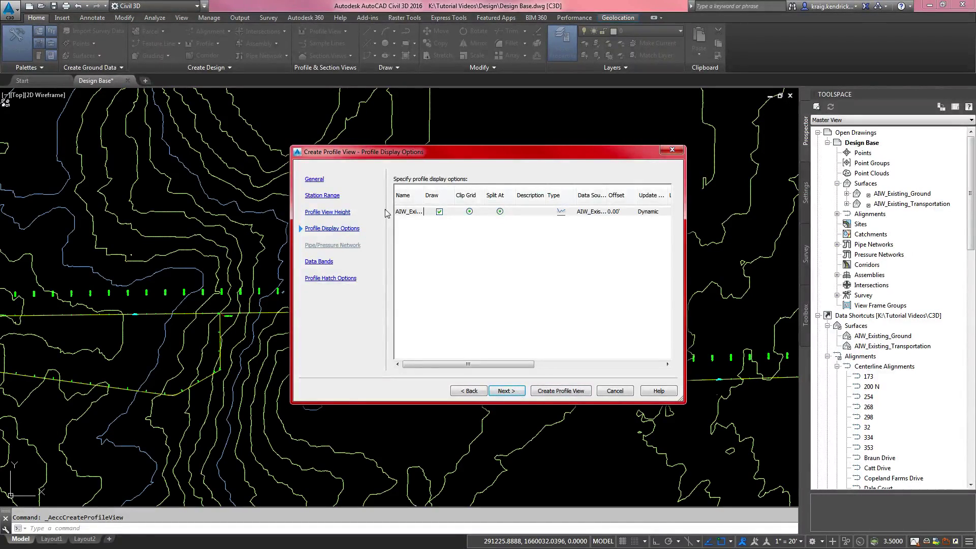
{"action": "left_click_drag", "start_coordinate": [457, 152], "coordinate": [348, 152]}
{"action": "left_click_drag", "start_coordinate": [569, 399], "coordinate": [880, 413]}
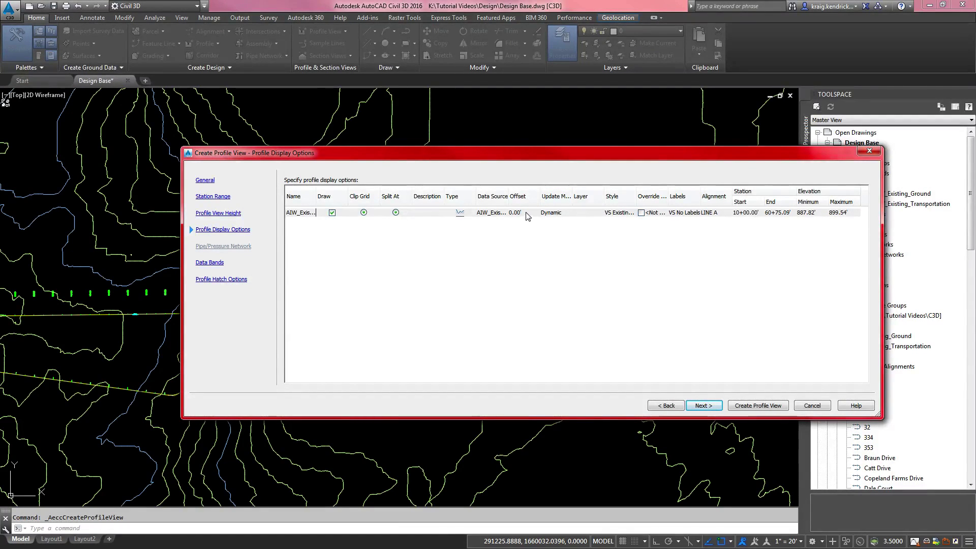
{"action": "left_click", "coordinate": [553, 215]}
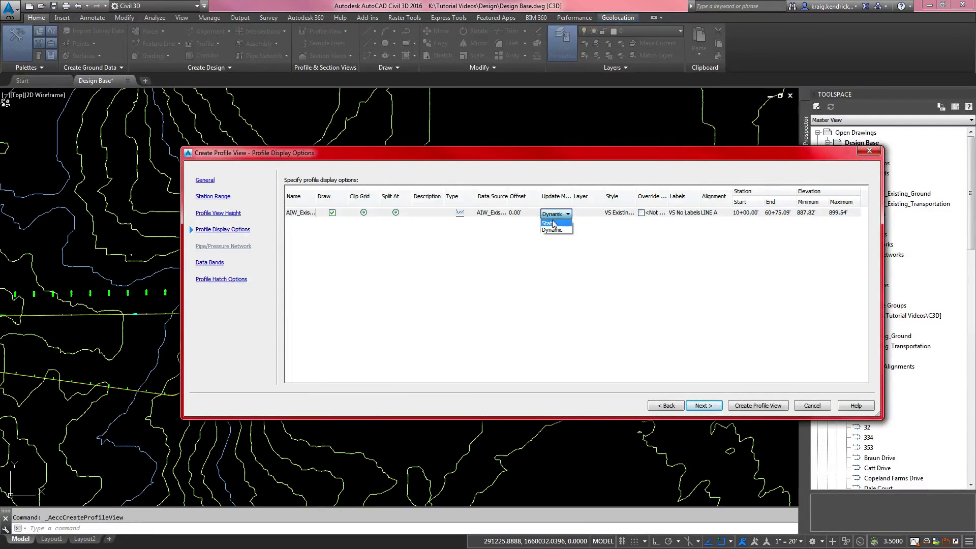
{"action": "left_click", "coordinate": [567, 224]}
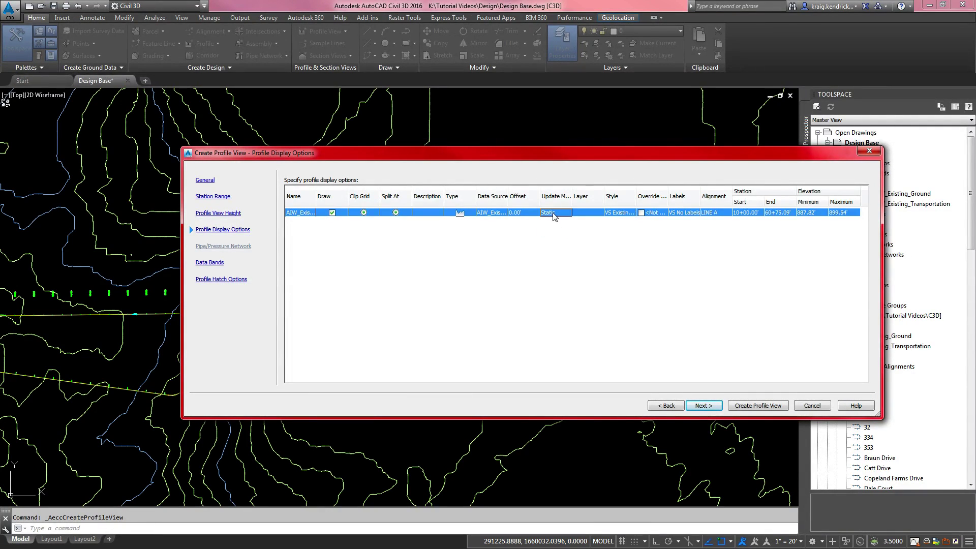
{"action": "left_click", "coordinate": [553, 215]}
{"action": "left_click", "coordinate": [566, 228]}
{"action": "left_click", "coordinate": [706, 407]}
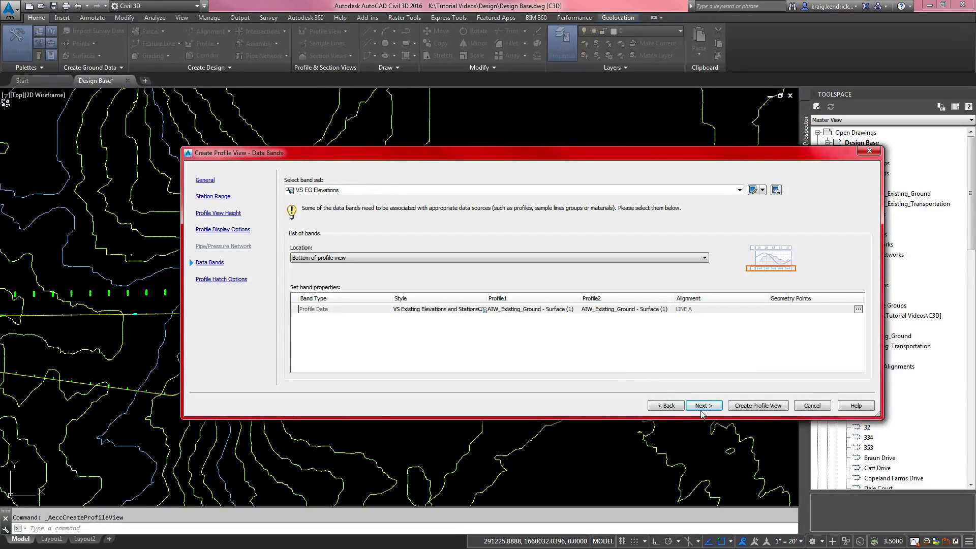
{"action": "left_click", "coordinate": [757, 406]}
{"action": "scroll", "coordinate": [383, 365], "scroll_direction": "down", "scroll_amount": 6}
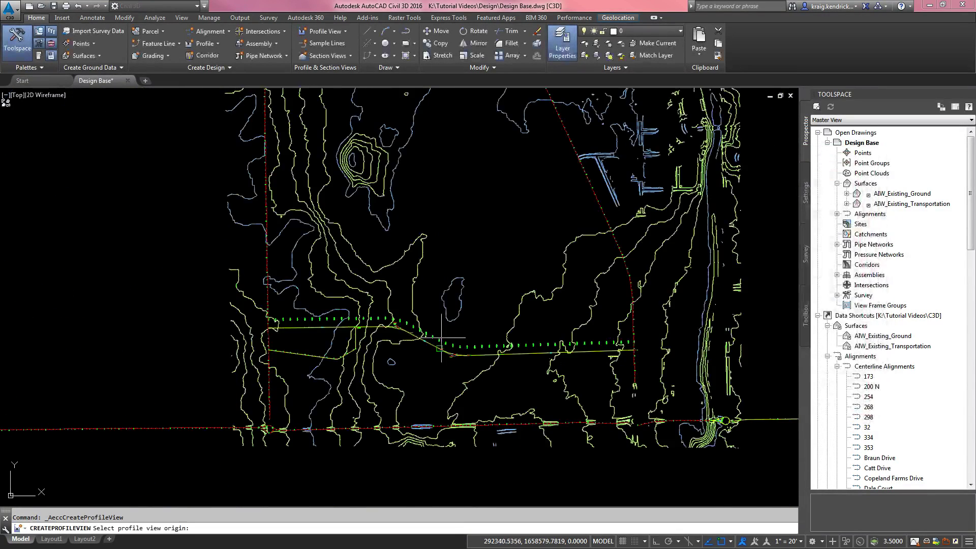
{"action": "scroll", "coordinate": [338, 349], "scroll_direction": "up", "scroll_amount": 3}
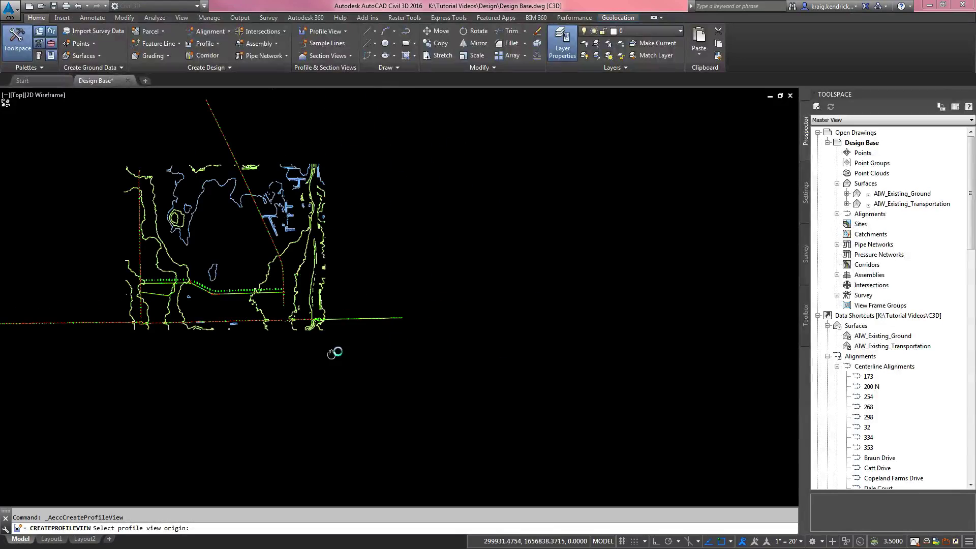
{"action": "mouse_move", "coordinate": [338, 348]}
{"action": "middle_mouse_down"}
{"action": "mouse_move", "coordinate": [159, 380]}
{"action": "mouse_move", "coordinate": [376, 315]}
{"action": "middle_mouse_up"}
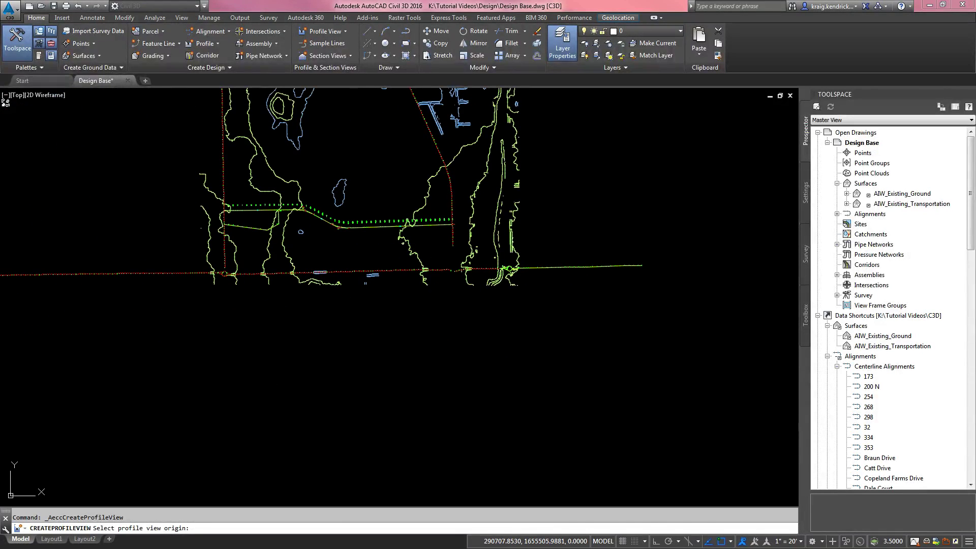
{"action": "left_click", "coordinate": [251, 363]}
{"action": "scroll", "coordinate": [274, 363], "scroll_direction": "up", "scroll_amount": 4}
{"action": "scroll", "coordinate": [274, 366], "scroll_direction": "up", "scroll_amount": 8}
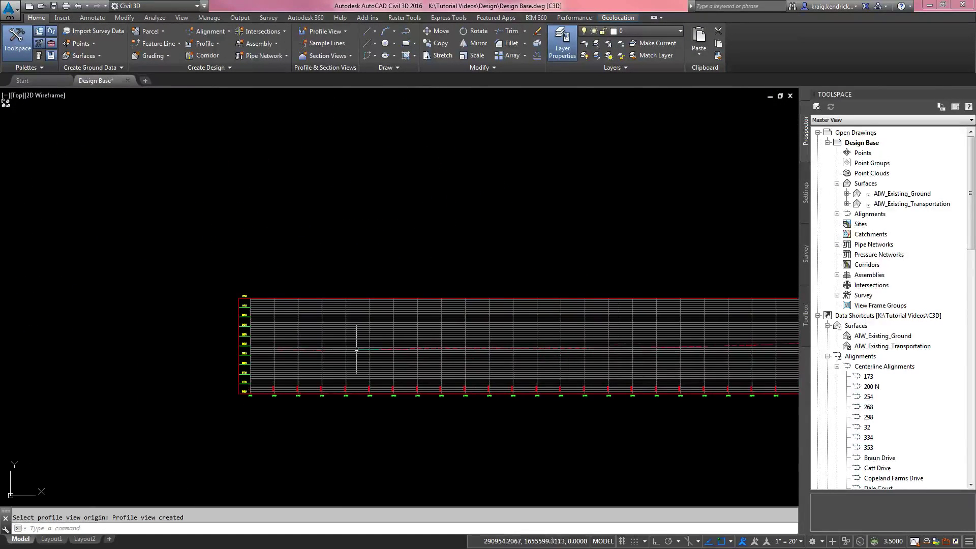
{"action": "scroll", "coordinate": [270, 343], "scroll_direction": "down", "scroll_amount": 2}
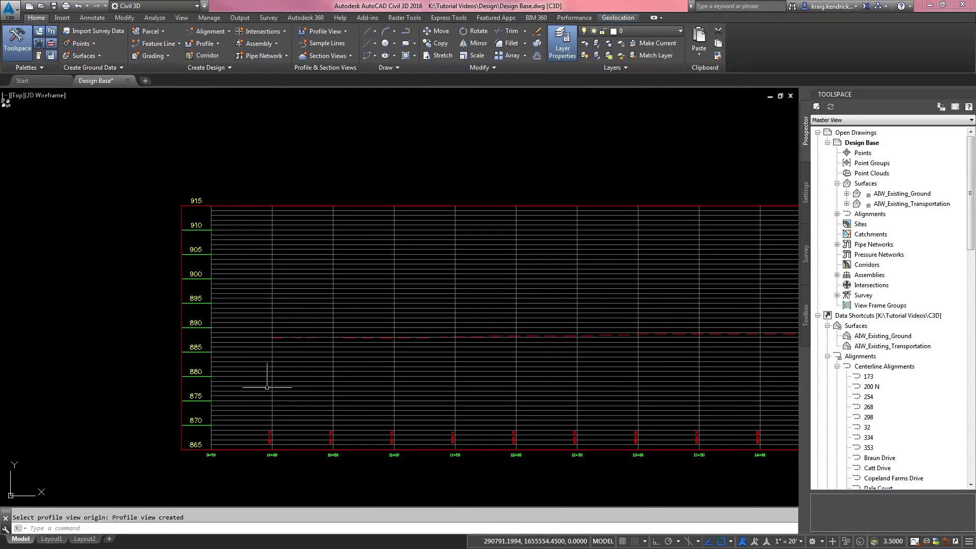
{"action": "scroll", "coordinate": [270, 388], "scroll_direction": "up", "scroll_amount": 2}
{"action": "scroll", "coordinate": [326, 410], "scroll_direction": "down", "scroll_amount": 6}
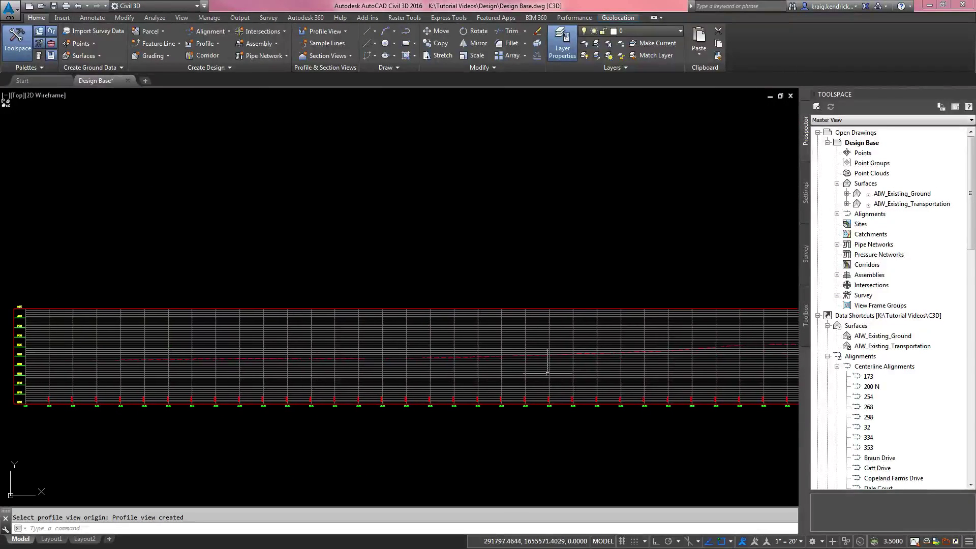
{"action": "scroll", "coordinate": [305, 356], "scroll_direction": "up", "scroll_amount": 2}
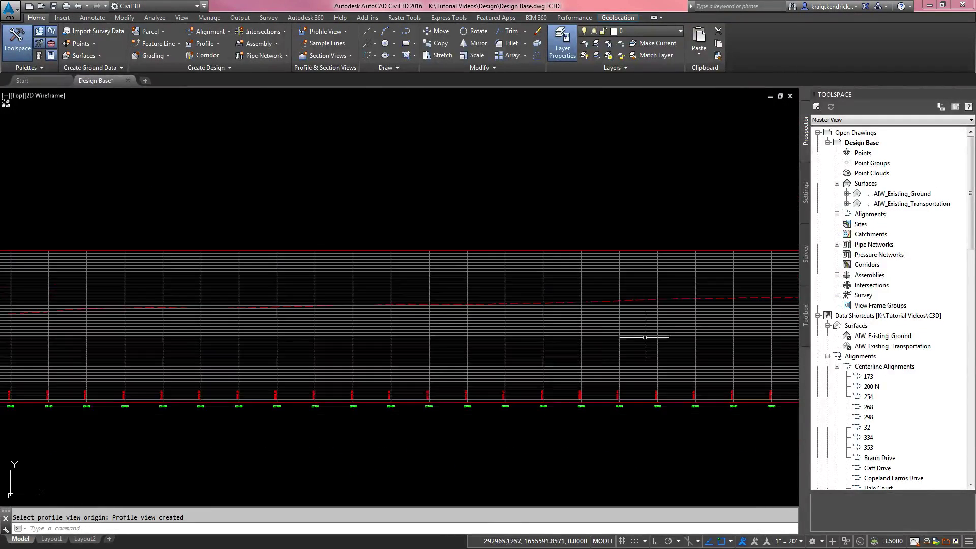
{"action": "middle_click_drag", "start_coordinate": [644, 337], "coordinate": [257, 322]}
{"action": "scroll", "coordinate": [316, 327], "scroll_direction": "down", "scroll_amount": 2}
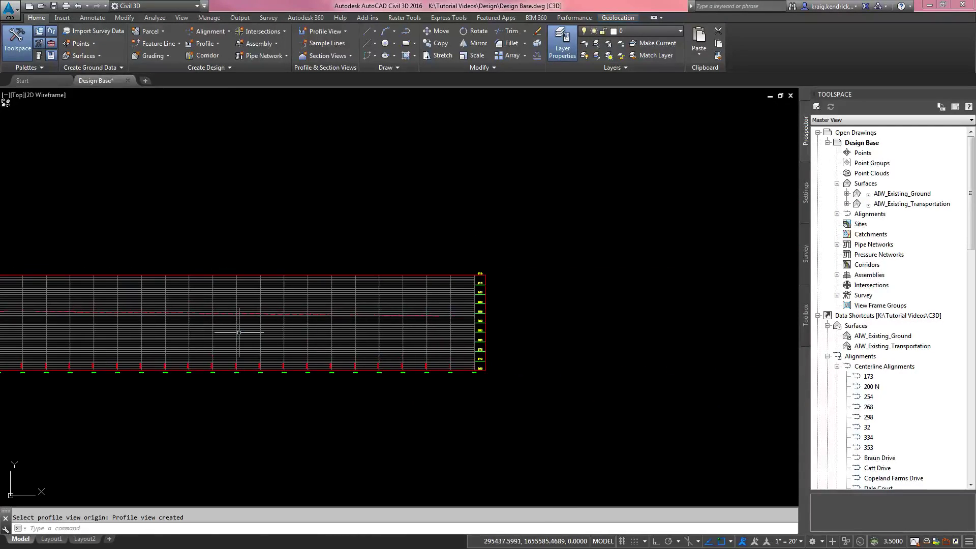
{"action": "scroll", "coordinate": [456, 314], "scroll_direction": "up", "scroll_amount": 2}
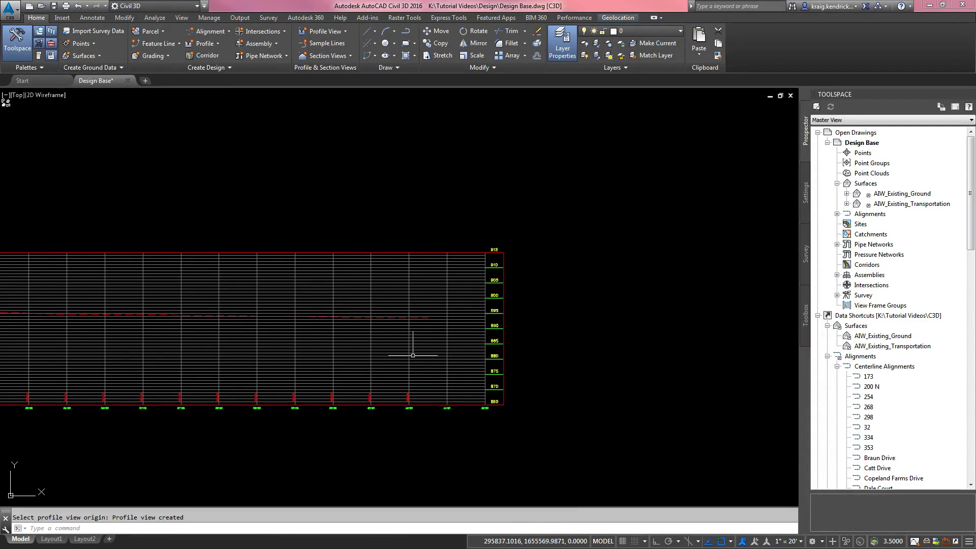
{"action": "scroll", "coordinate": [258, 342], "scroll_direction": "down", "scroll_amount": 4}
{"action": "middle_click_drag", "start_coordinate": [257, 342], "coordinate": [458, 338]}
{"action": "scroll", "coordinate": [457, 338], "scroll_direction": "down", "scroll_amount": 2}
{"action": "middle_click_drag", "start_coordinate": [152, 336], "coordinate": [517, 335]}
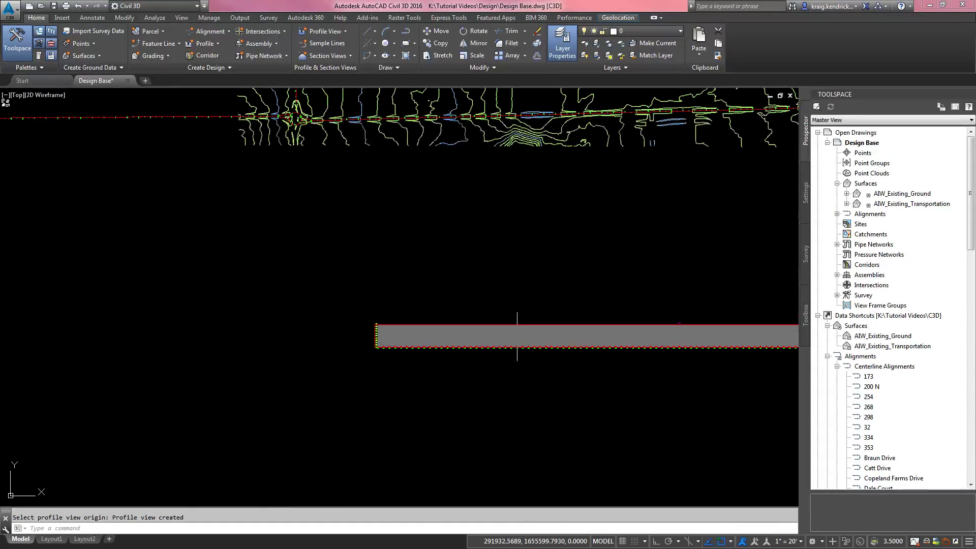
{"action": "scroll", "coordinate": [378, 342], "scroll_direction": "up", "scroll_amount": 5}
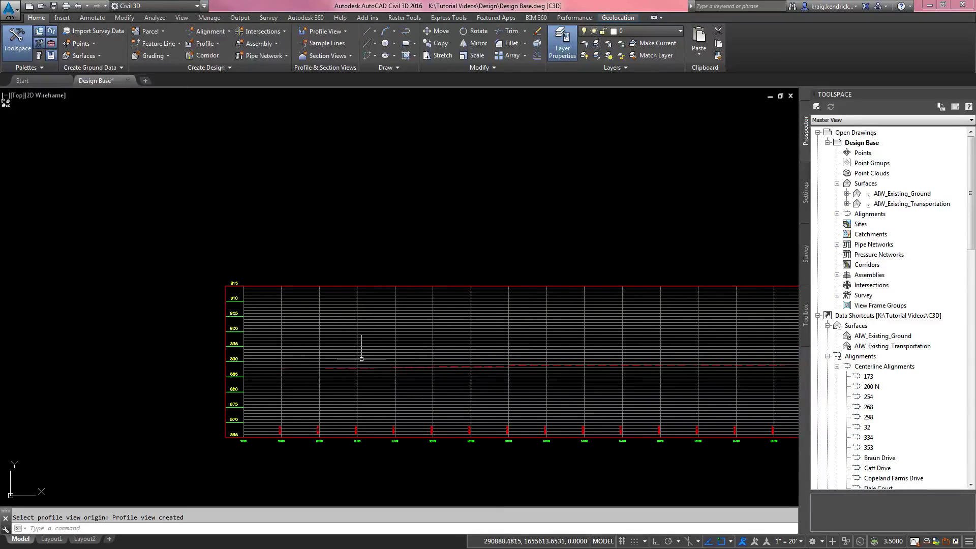
{"action": "left_click", "coordinate": [330, 253]}
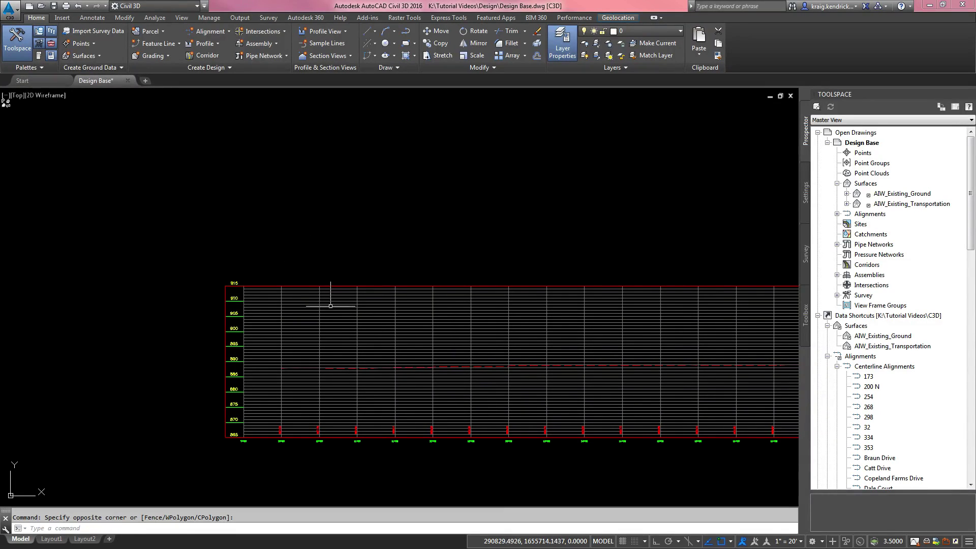
{"action": "scroll", "coordinate": [336, 316], "scroll_direction": "down", "scroll_amount": 5}
{"action": "scroll", "coordinate": [337, 331], "scroll_direction": "down", "scroll_amount": 3}
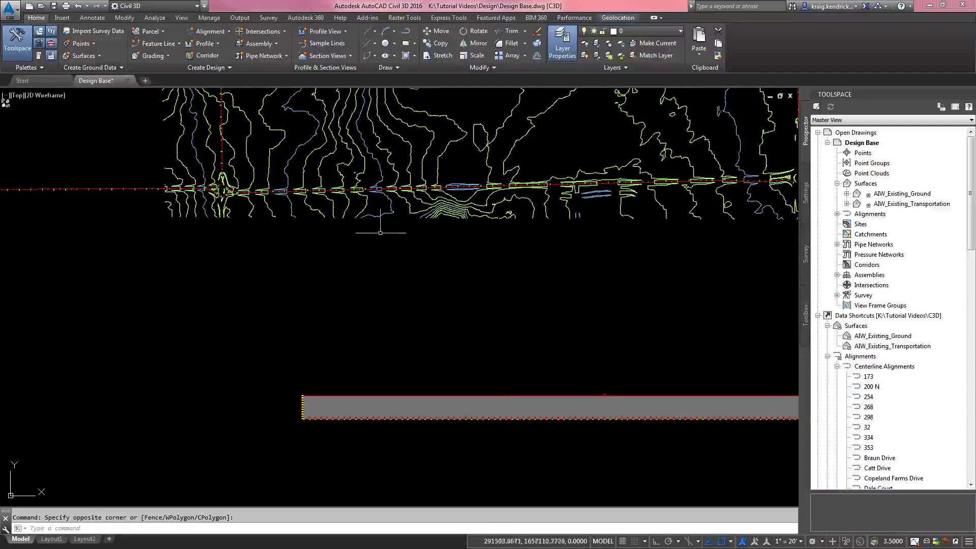
{"action": "scroll", "coordinate": [389, 257], "scroll_direction": "down", "scroll_amount": 4}
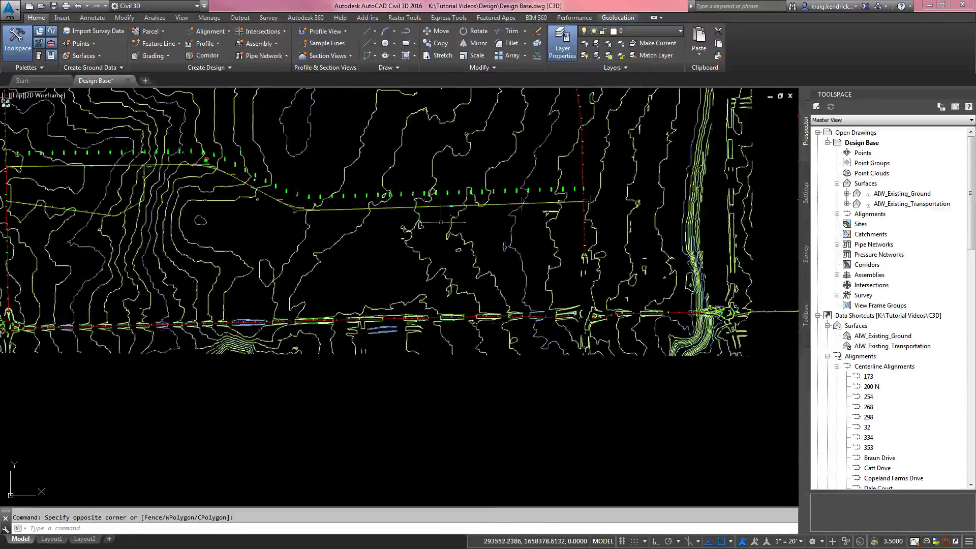
{"action": "scroll", "coordinate": [381, 277], "scroll_direction": "up", "scroll_amount": 6}
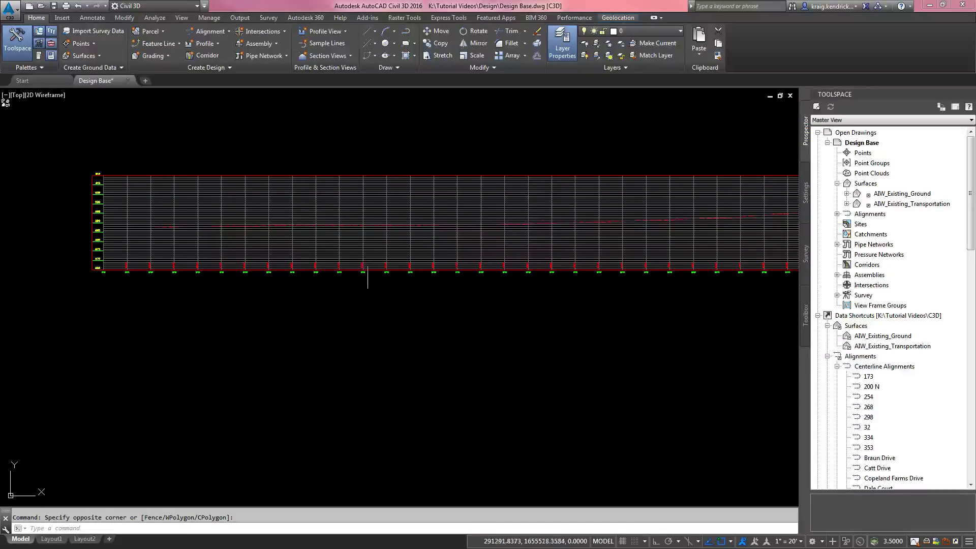
{"action": "middle_click_drag", "start_coordinate": [232, 318], "coordinate": [218, 311]}
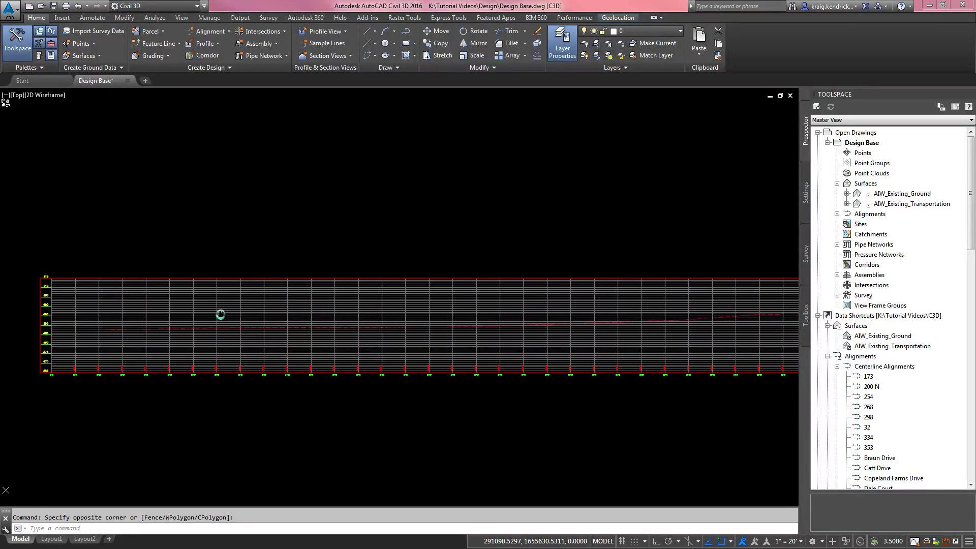
{"action": "left_click", "coordinate": [167, 308]}
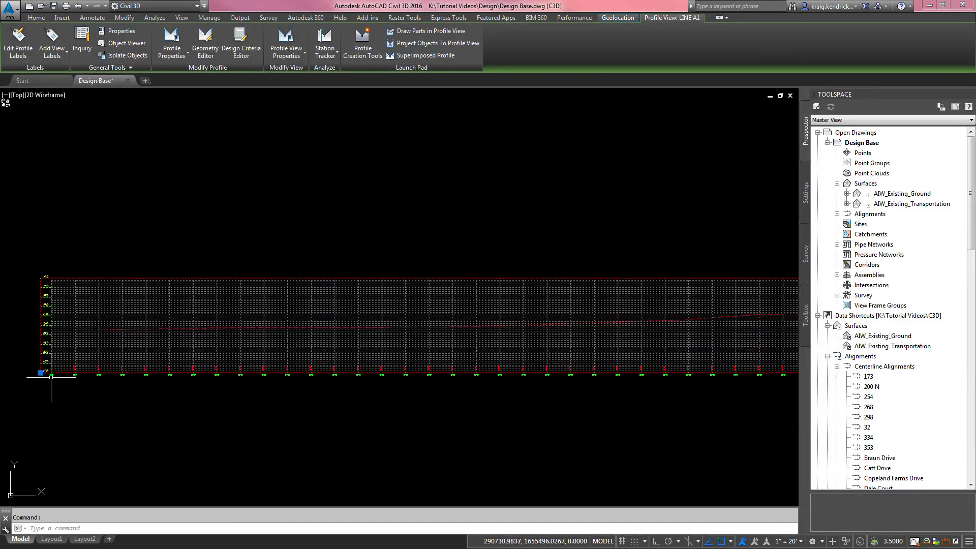
{"action": "right_click", "coordinate": [197, 309]}
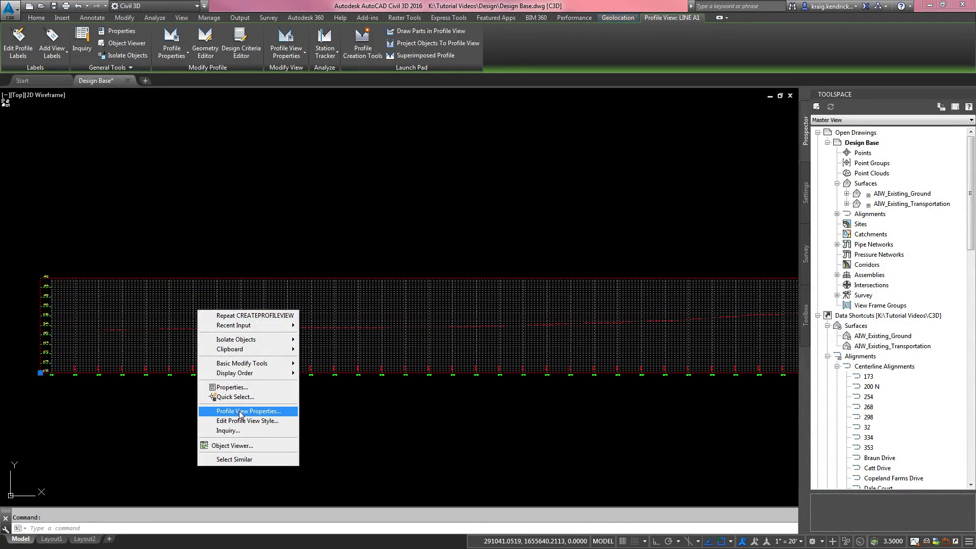
{"action": "left_click", "coordinate": [173, 409]}
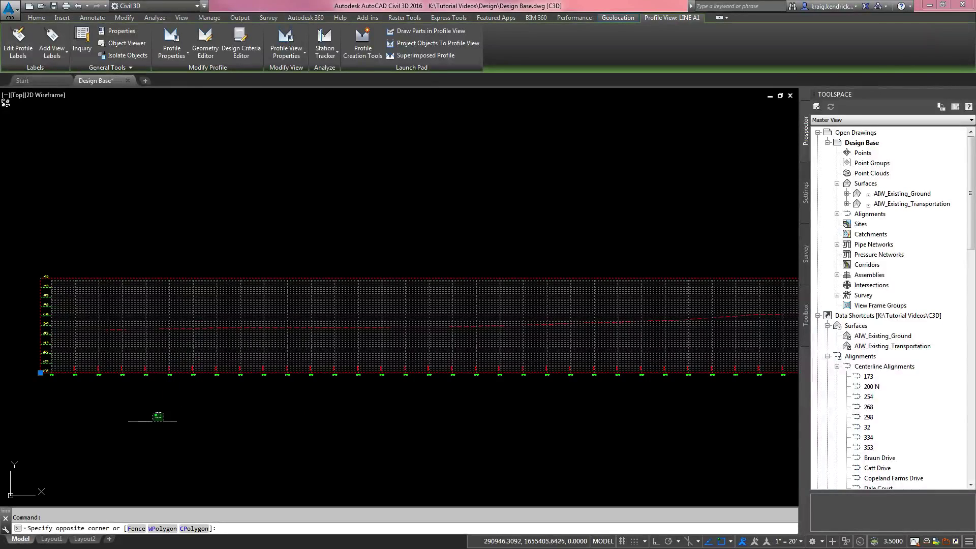
{"action": "left_click", "coordinate": [153, 420]}
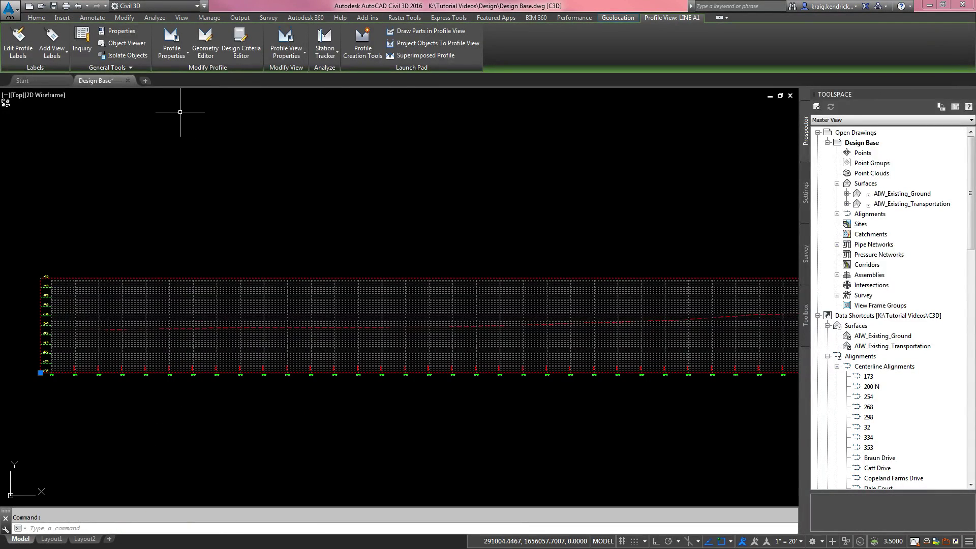
{"action": "left_click", "coordinate": [173, 38]}
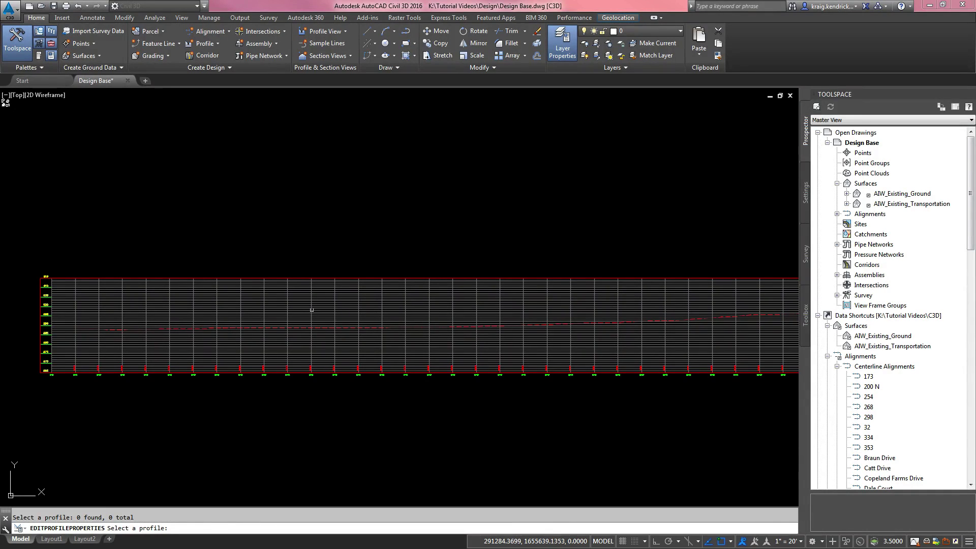
{"action": "key", "text": "Escape"}
{"action": "left_click", "coordinate": [307, 310]}
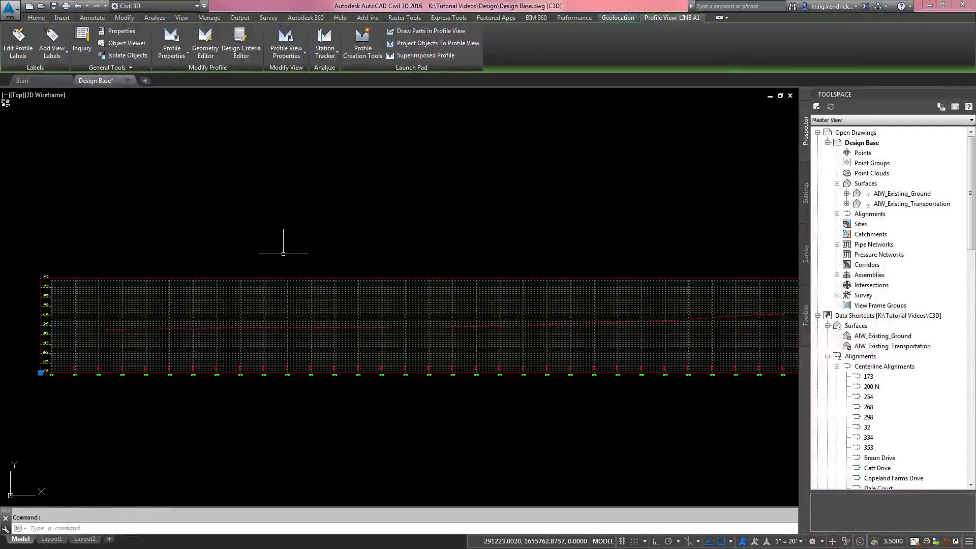
{"action": "key", "text": "Escape"}
{"action": "left_click", "coordinate": [267, 292]}
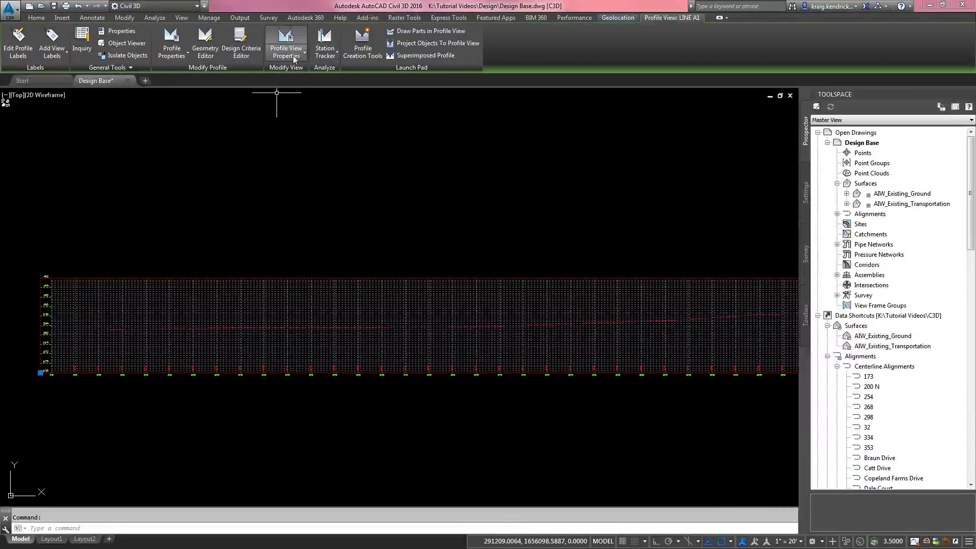
{"action": "left_click", "coordinate": [285, 40]}
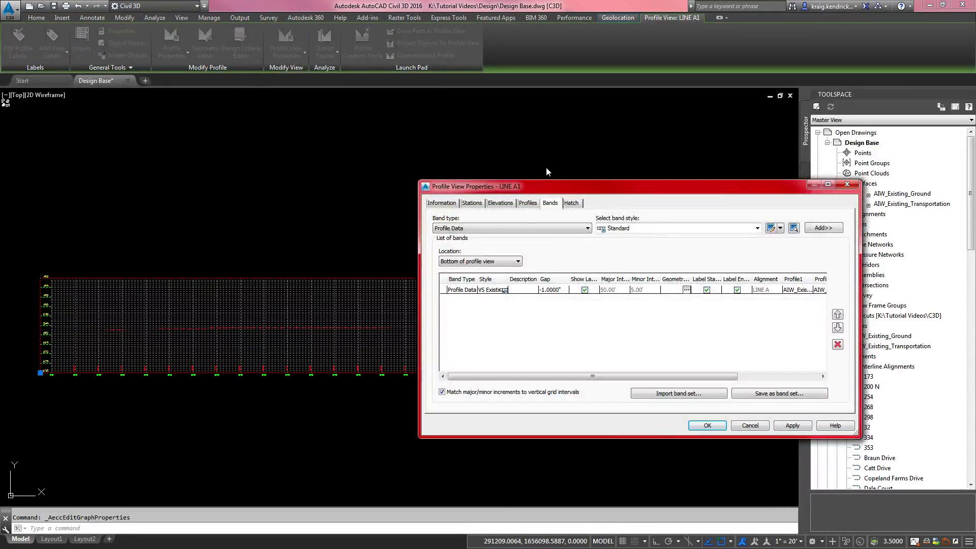
{"action": "left_click_drag", "start_coordinate": [545, 181], "coordinate": [320, 173]}
{"action": "left_click", "coordinate": [246, 189]}
{"action": "left_click", "coordinate": [264, 188]}
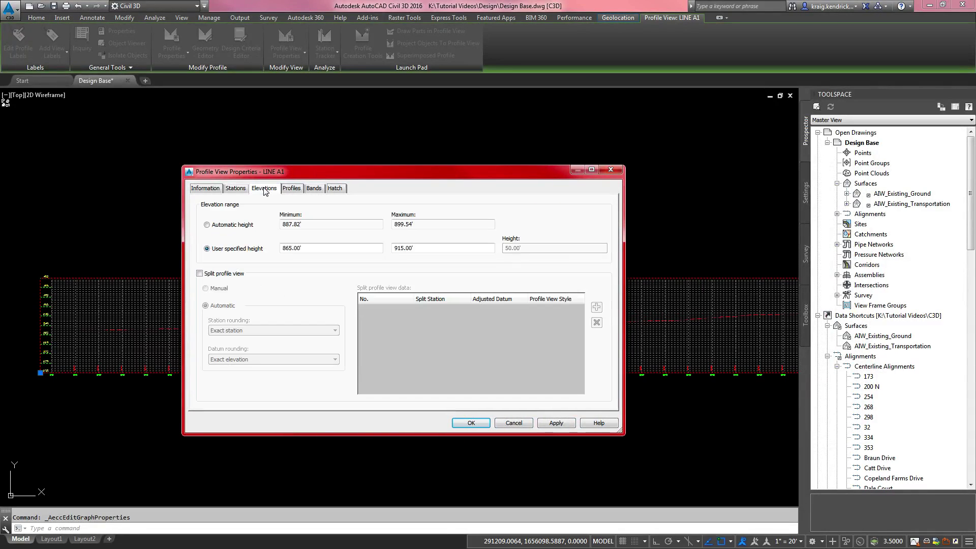
{"action": "left_click", "coordinate": [291, 188]}
{"action": "left_click", "coordinate": [235, 189]}
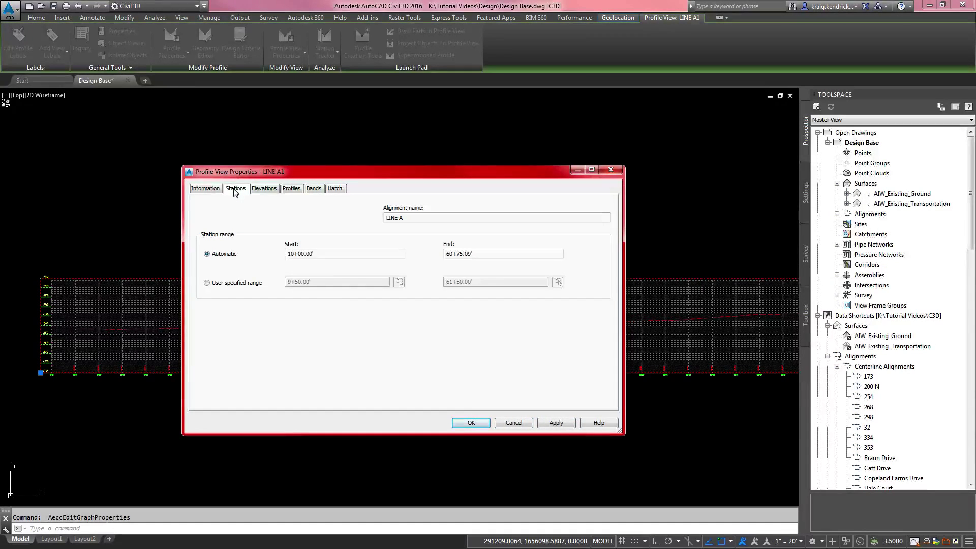
{"action": "left_click", "coordinate": [207, 283]}
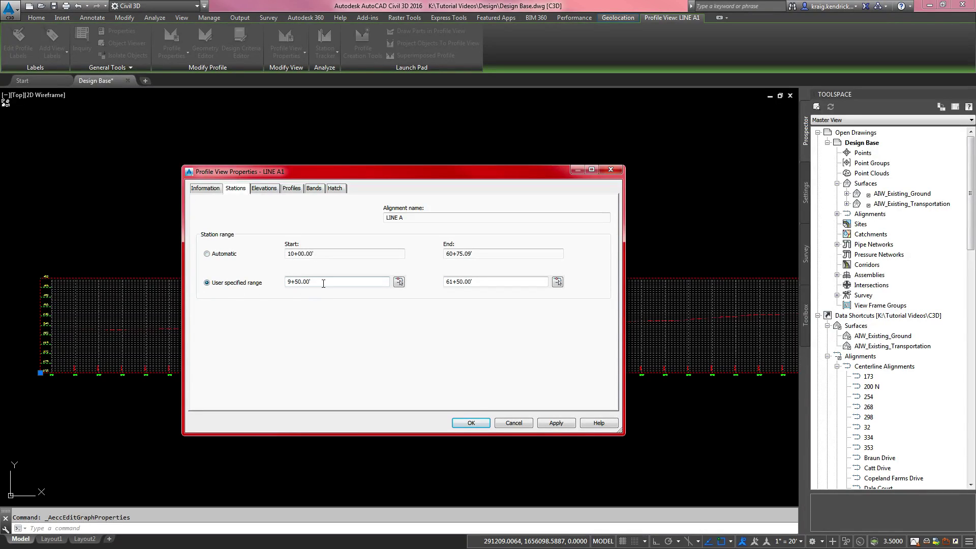
{"action": "left_click_drag", "start_coordinate": [326, 283], "coordinate": [216, 283]}
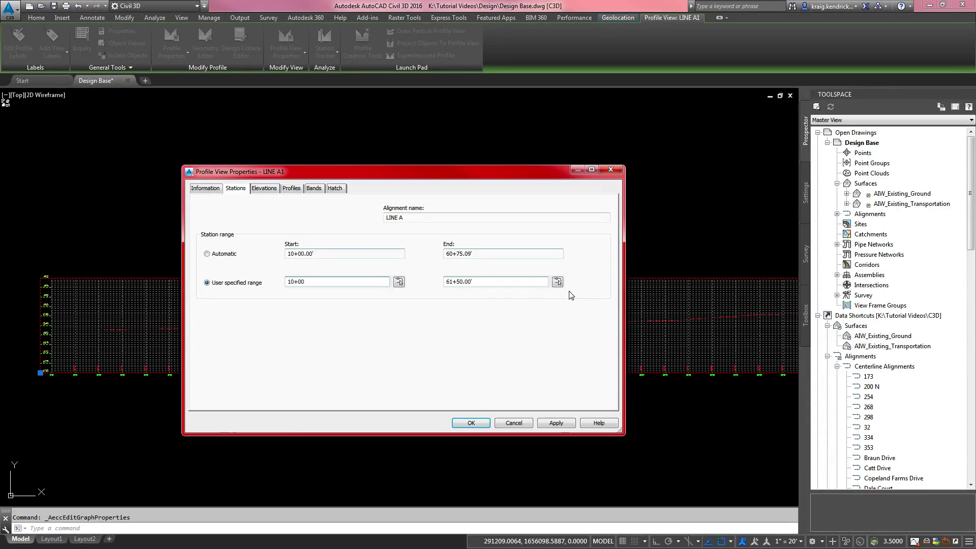
{"action": "left_click_drag", "start_coordinate": [475, 283], "coordinate": [442, 282]}
{"action": "type", "text": "15+50"}
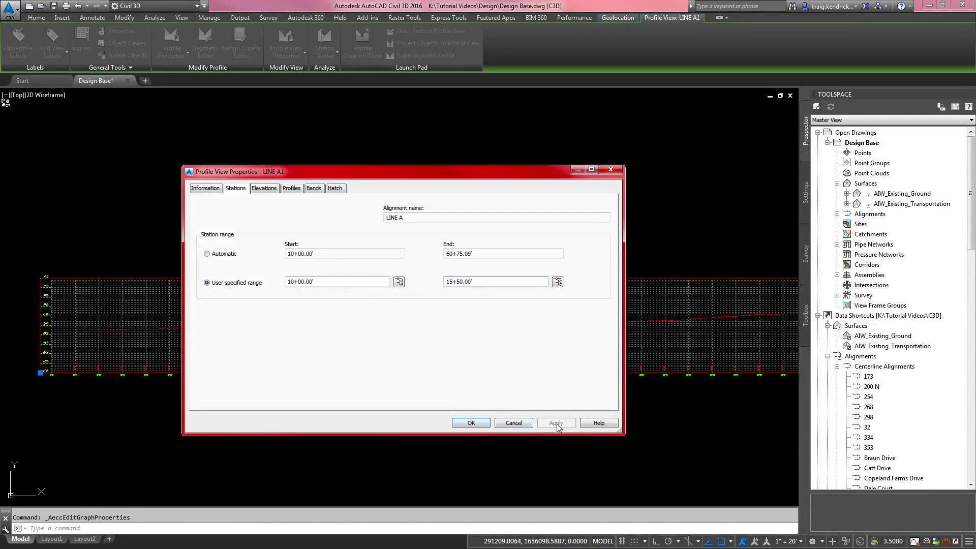
{"action": "left_click", "coordinate": [554, 423]}
{"action": "left_click", "coordinate": [476, 426]}
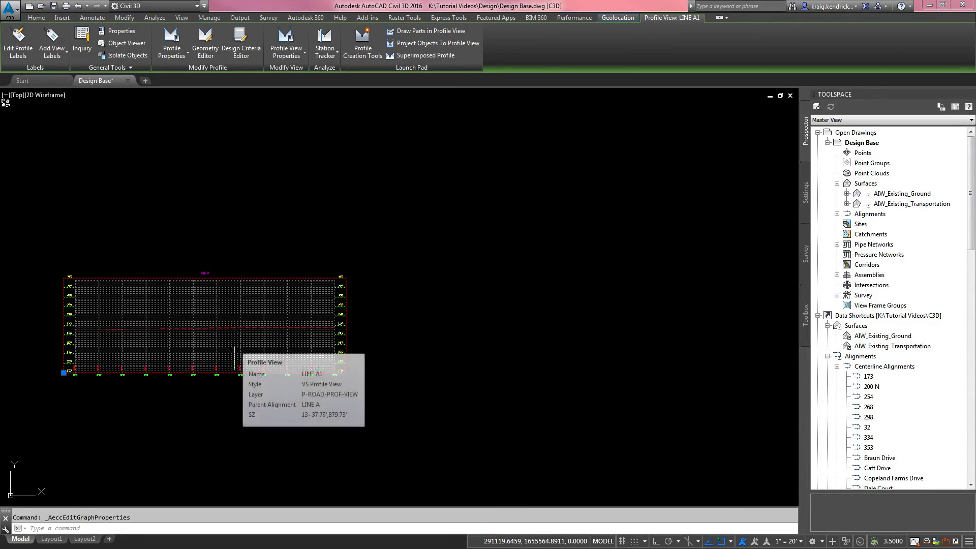
{"action": "right_click", "coordinate": [235, 345]}
{"action": "left_click", "coordinate": [279, 447]}
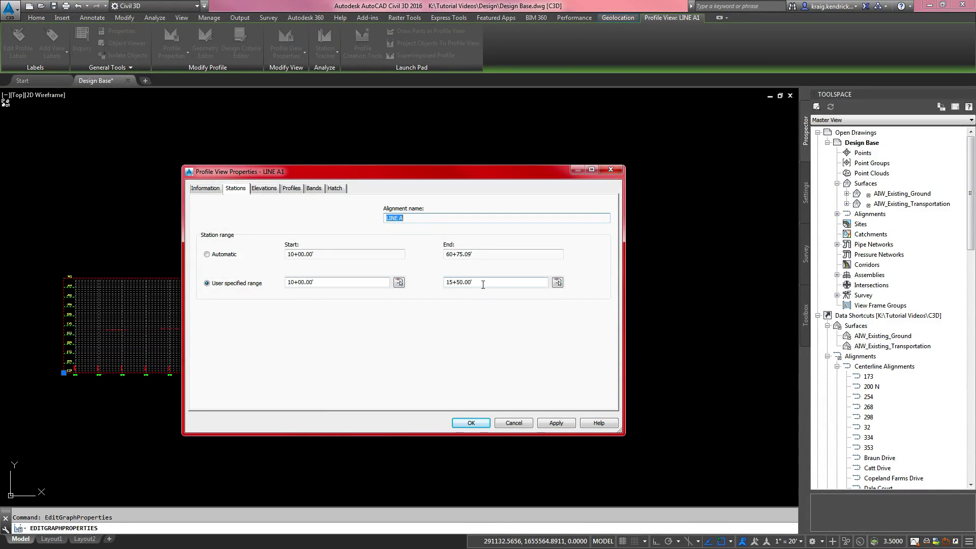
{"action": "left_click", "coordinate": [207, 254]}
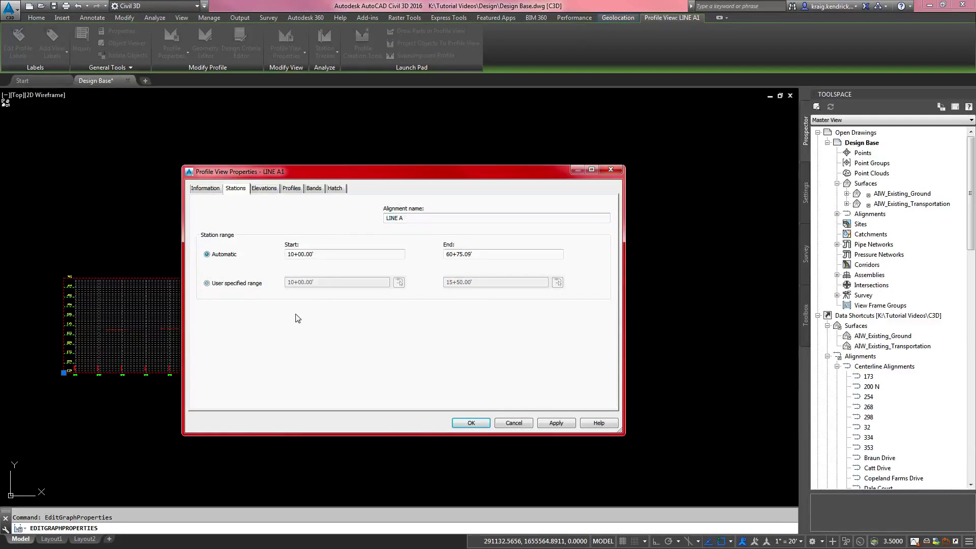
{"action": "left_click", "coordinate": [471, 424]}
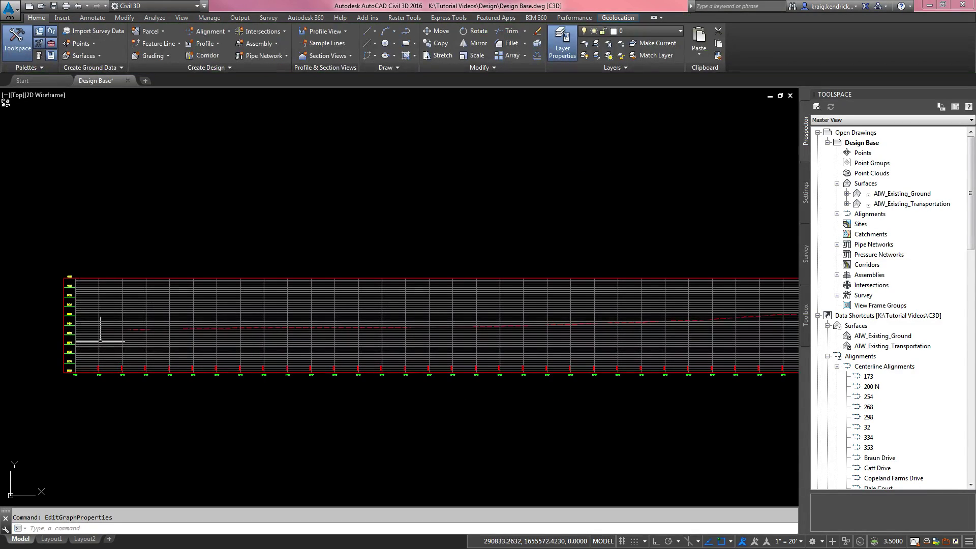
Bring the LINE A1 profile view into view and open its Profile View Properties
{"action": "scroll", "coordinate": [249, 350], "scroll_direction": "down", "scroll_amount": 4}
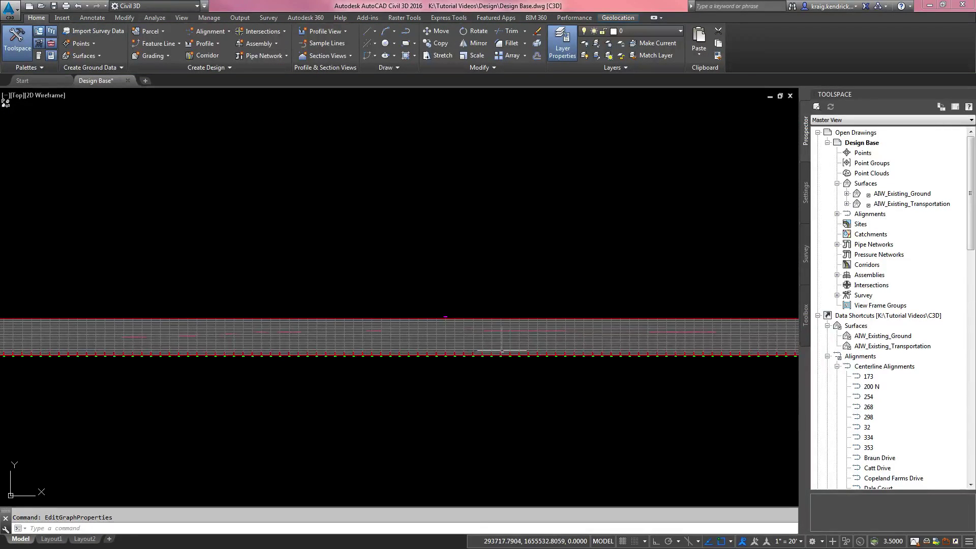
{"action": "scroll", "coordinate": [474, 348], "scroll_direction": "up", "scroll_amount": 2}
{"action": "scroll", "coordinate": [474, 355], "scroll_direction": "down", "scroll_amount": 2}
{"action": "scroll", "coordinate": [584, 346], "scroll_direction": "up", "scroll_amount": 2}
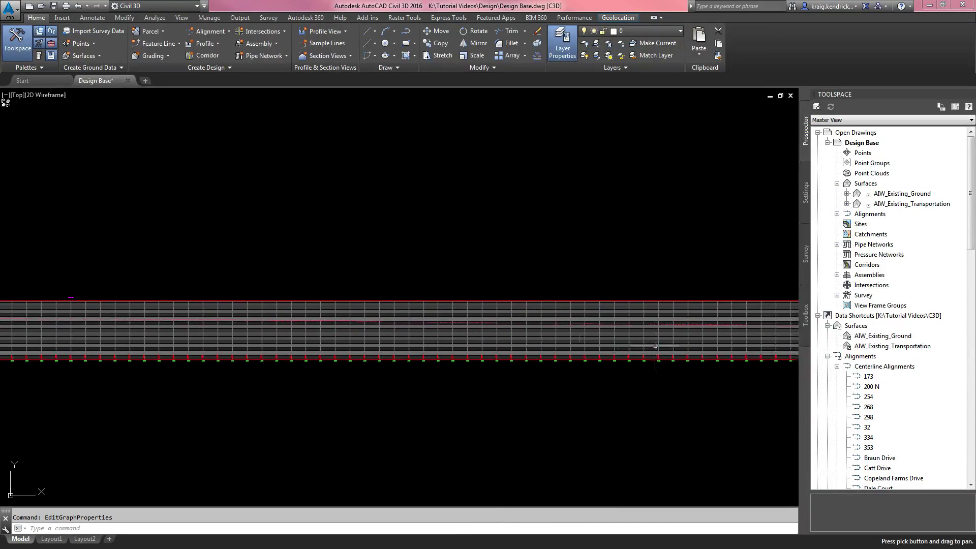
{"action": "middle_click_drag", "start_coordinate": [340, 339], "coordinate": [569, 337]}
{"action": "scroll", "coordinate": [279, 337], "scroll_direction": "up", "scroll_amount": 3}
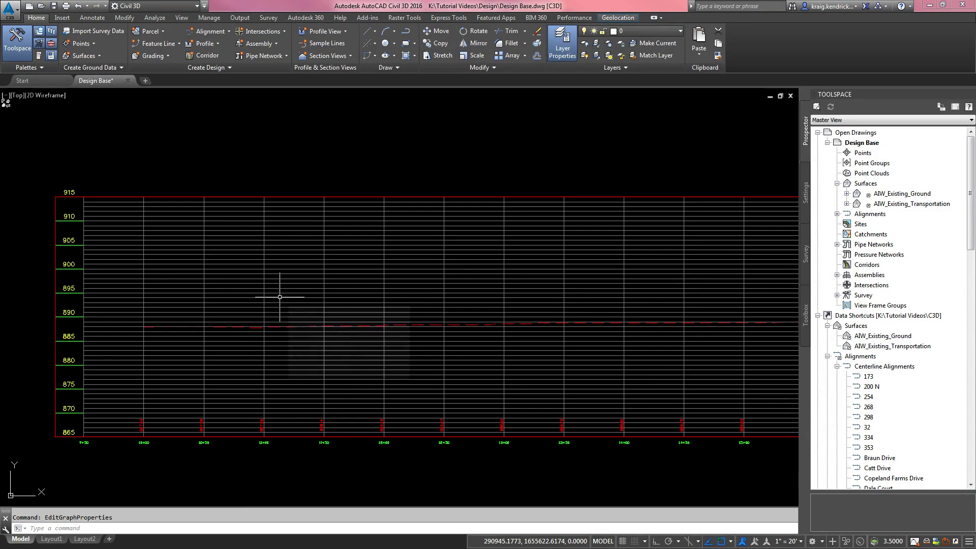
{"action": "left_click", "coordinate": [306, 283]}
{"action": "right_click", "coordinate": [306, 283]}
{"action": "left_click", "coordinate": [337, 386]}
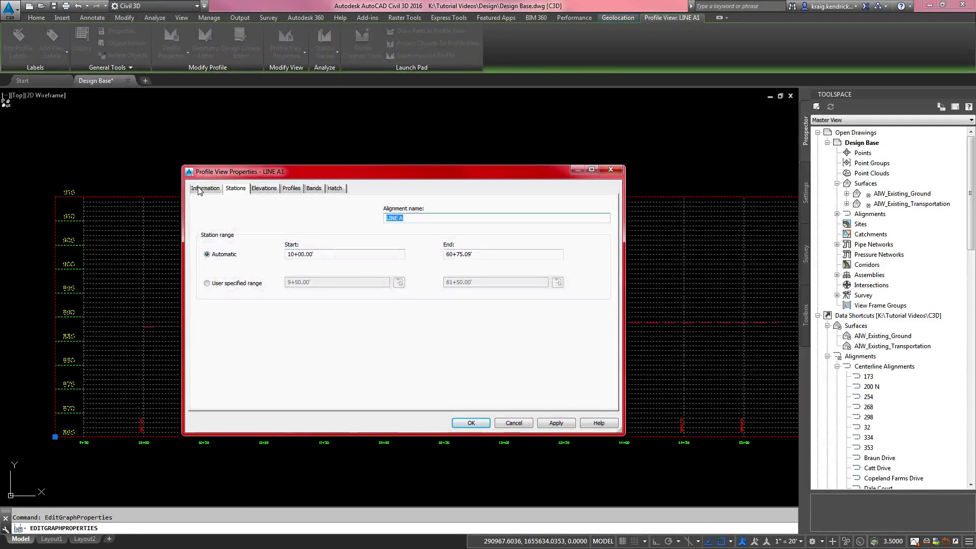
Review the VS Profile View style, then try VS Profile View Rt. to Lt. and inspect its graph
{"action": "left_click", "coordinate": [203, 189]}
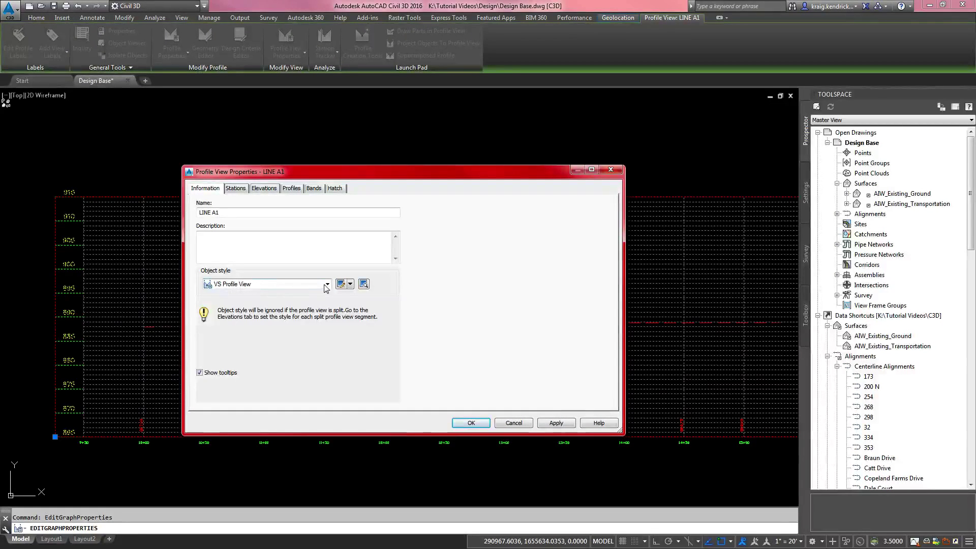
{"action": "left_click", "coordinate": [340, 284]}
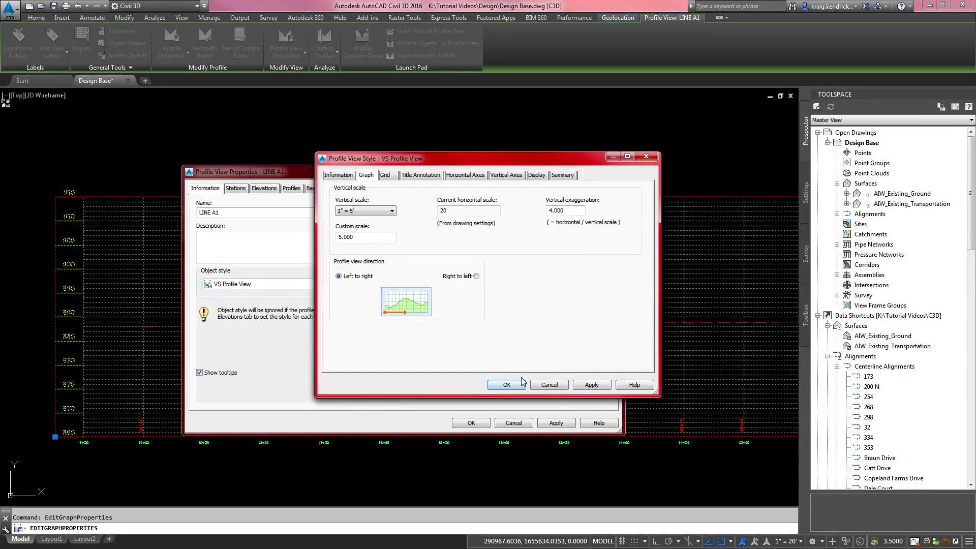
{"action": "left_click", "coordinate": [507, 385]}
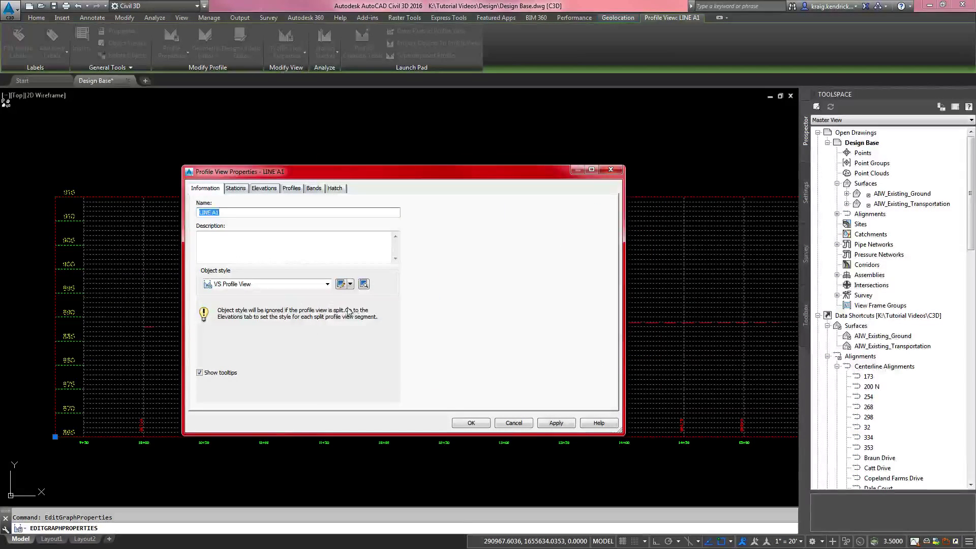
{"action": "left_click", "coordinate": [292, 284]}
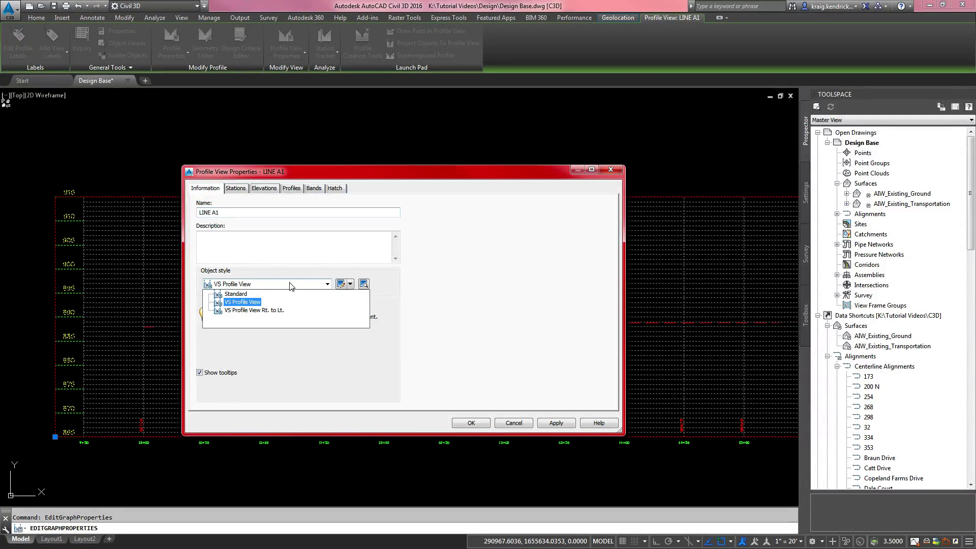
{"action": "left_click", "coordinate": [239, 311]}
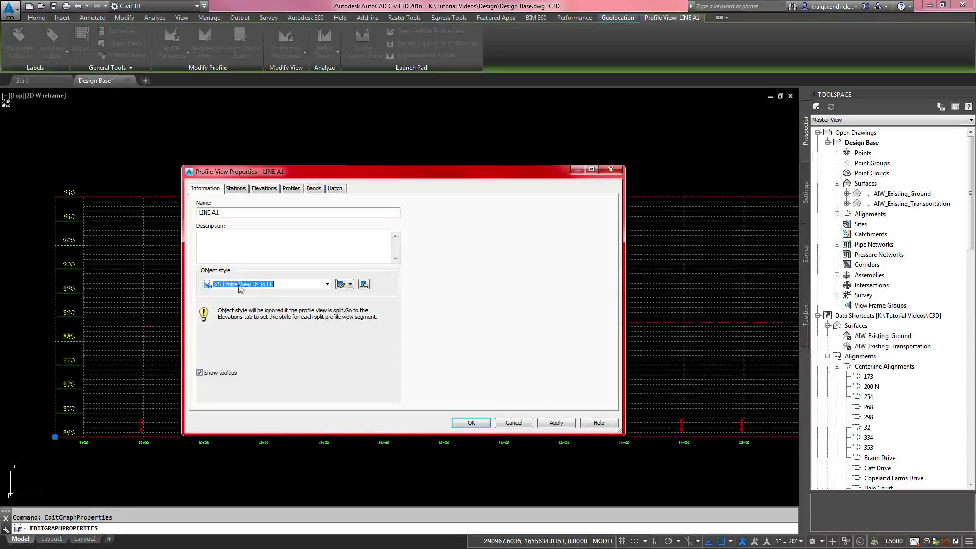
{"action": "left_click", "coordinate": [340, 285]}
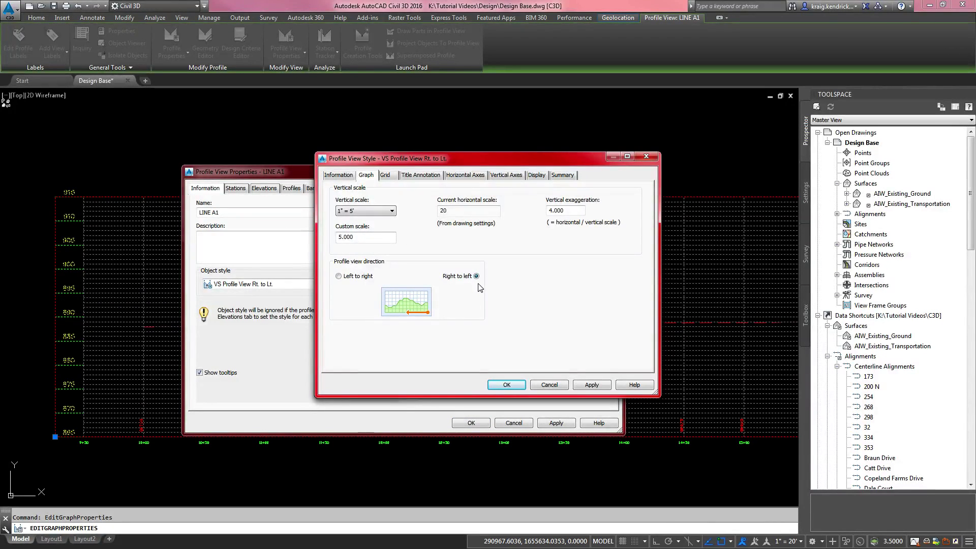
{"action": "left_click", "coordinate": [507, 384]}
Revert the object style to VS Profile View and apply the properties
{"action": "left_click", "coordinate": [290, 284]}
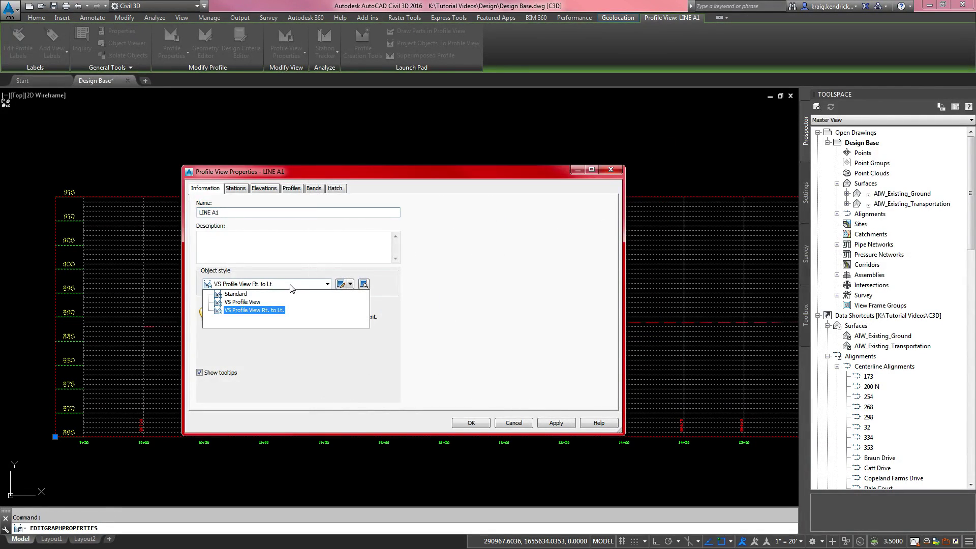
{"action": "left_click", "coordinate": [239, 302]}
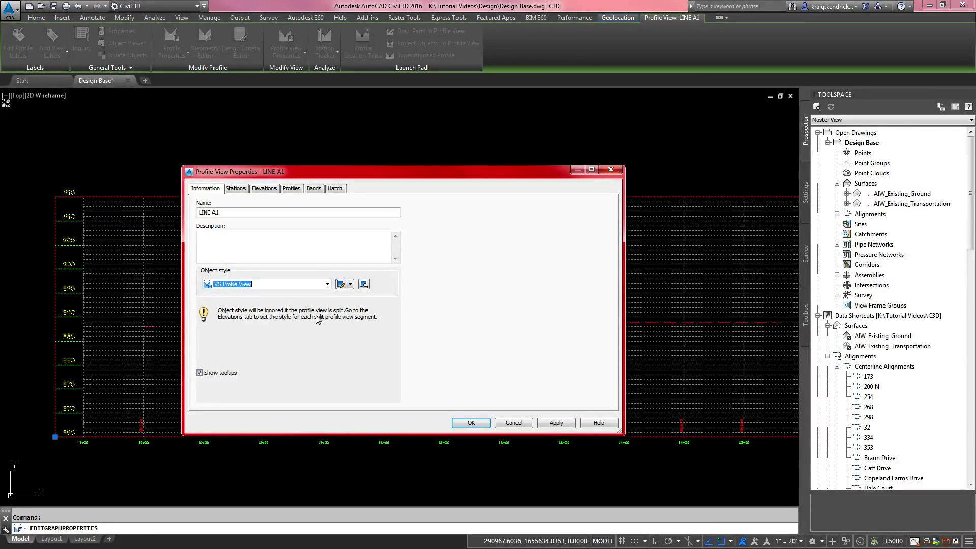
{"action": "left_click", "coordinate": [472, 423]}
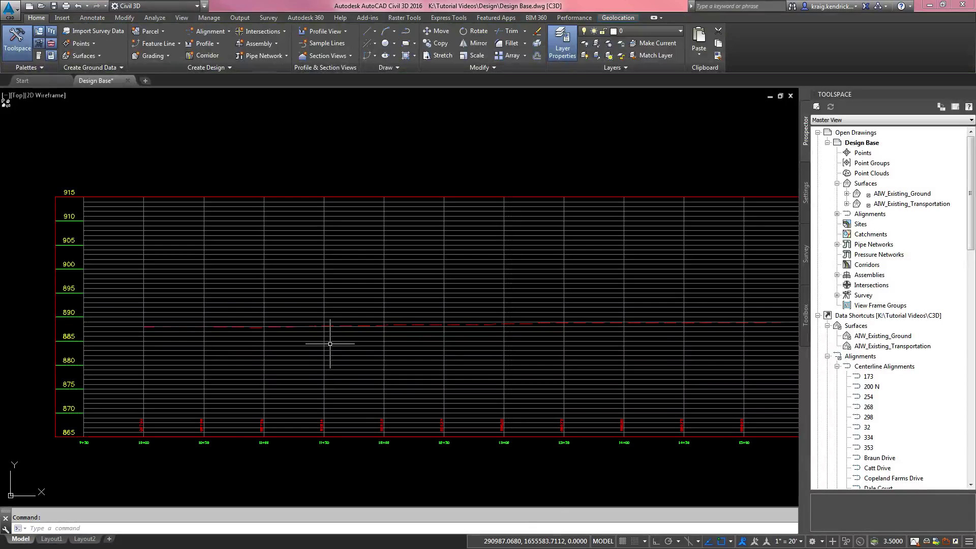
Zoom and pan to show the full LINE A1 profile view, then select its grid
{"action": "scroll", "coordinate": [347, 354], "scroll_direction": "down", "scroll_amount": 5}
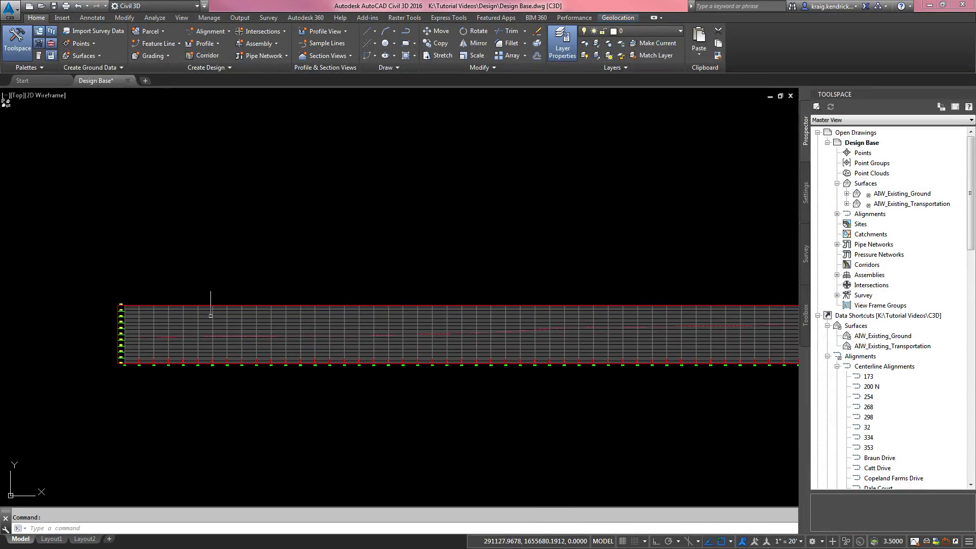
{"action": "scroll", "coordinate": [166, 338], "scroll_direction": "up", "scroll_amount": 1}
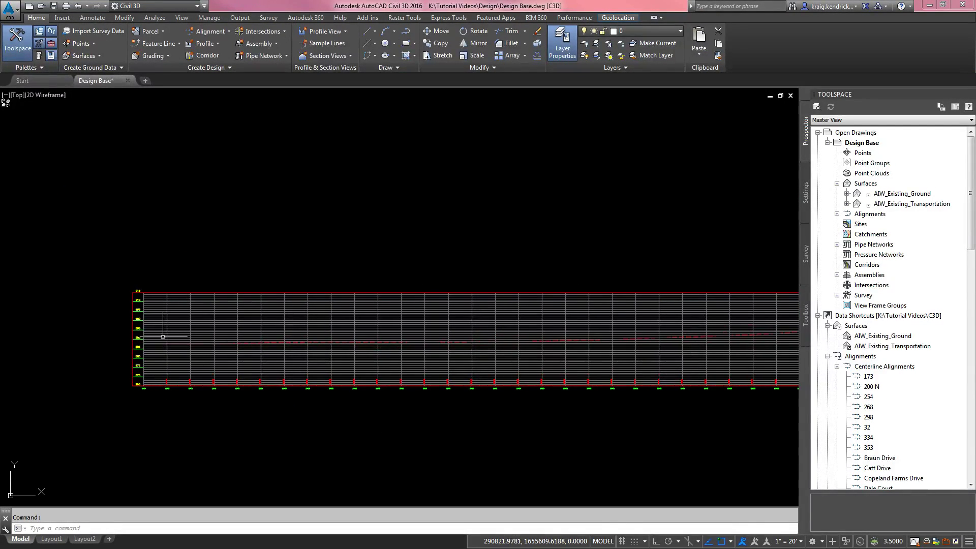
{"action": "scroll", "coordinate": [167, 338], "scroll_direction": "up", "scroll_amount": 2}
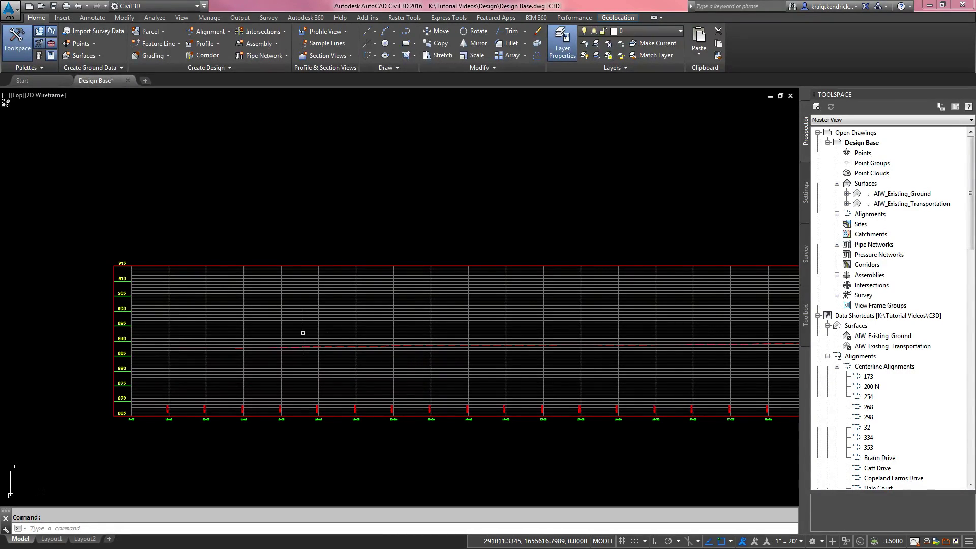
{"action": "middle_click_drag", "start_coordinate": [300, 331], "coordinate": [295, 323]}
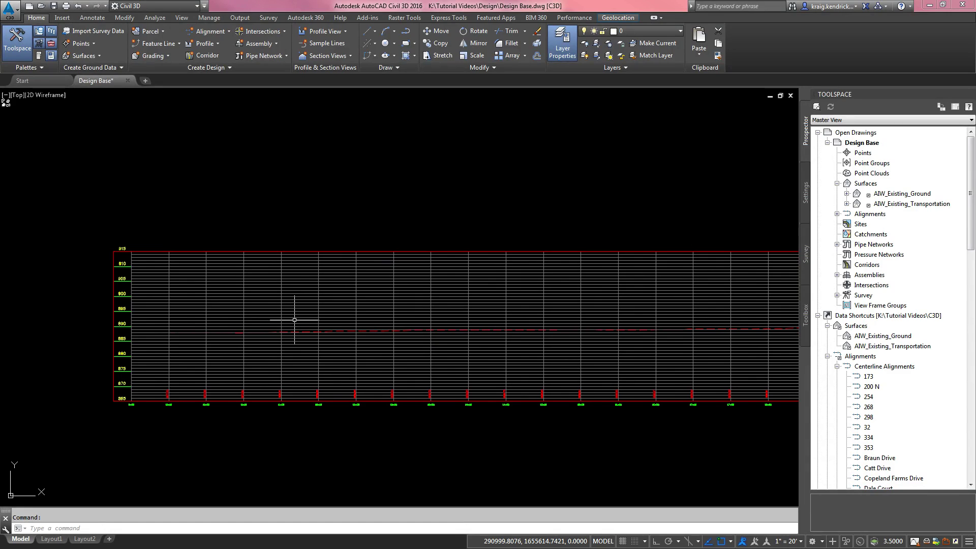
{"action": "left_click", "coordinate": [295, 320]}
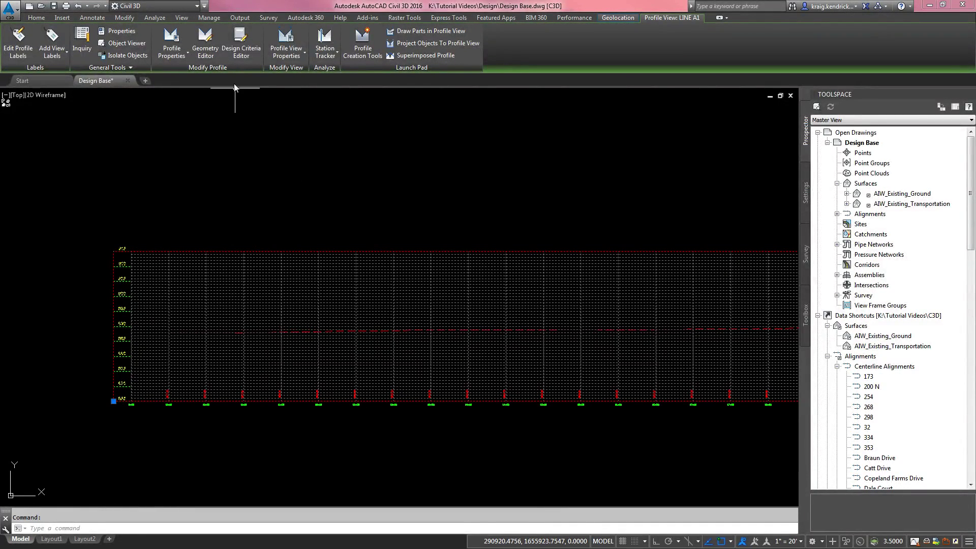
Start a profile by layout on LINE A and name it LINE A PG
{"action": "left_click", "coordinate": [359, 43]}
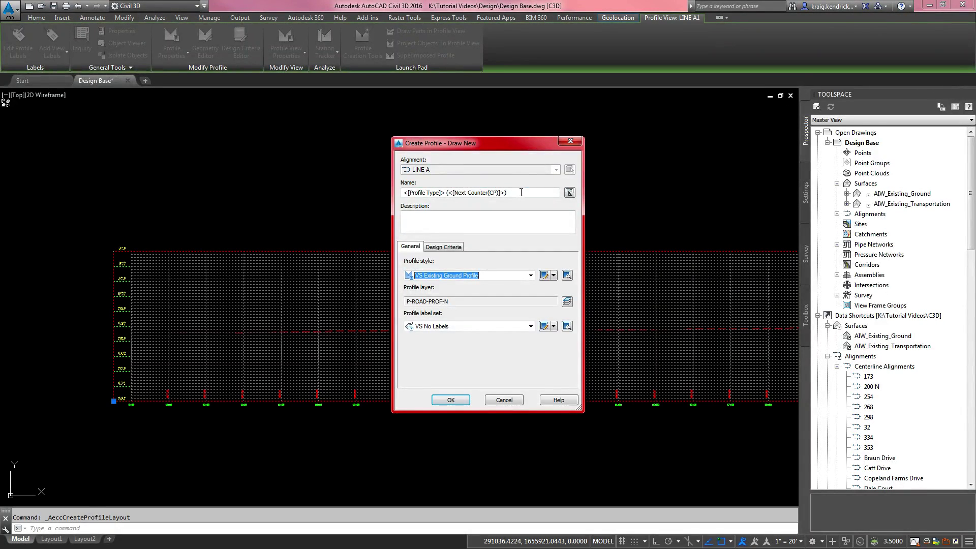
{"action": "left_click", "coordinate": [569, 193]}
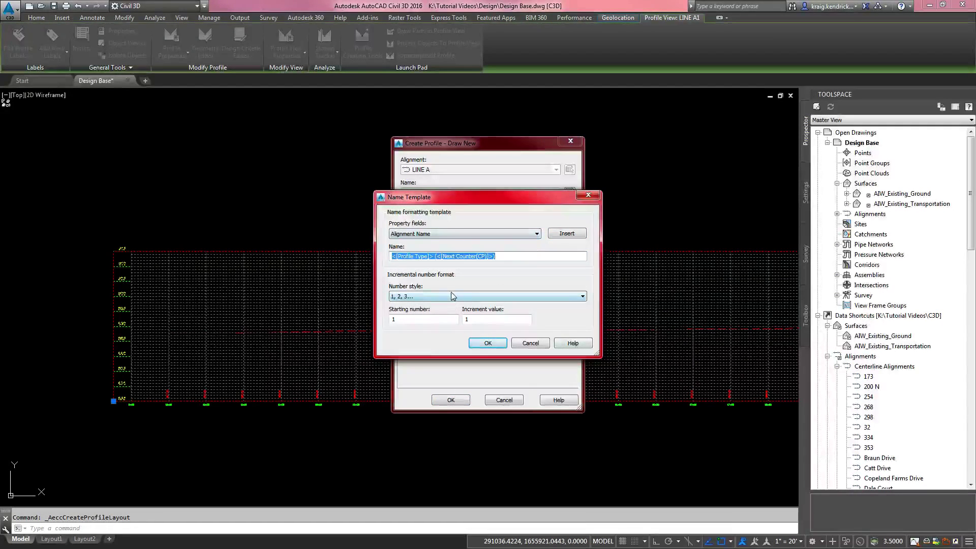
{"action": "left_click", "coordinate": [530, 343]}
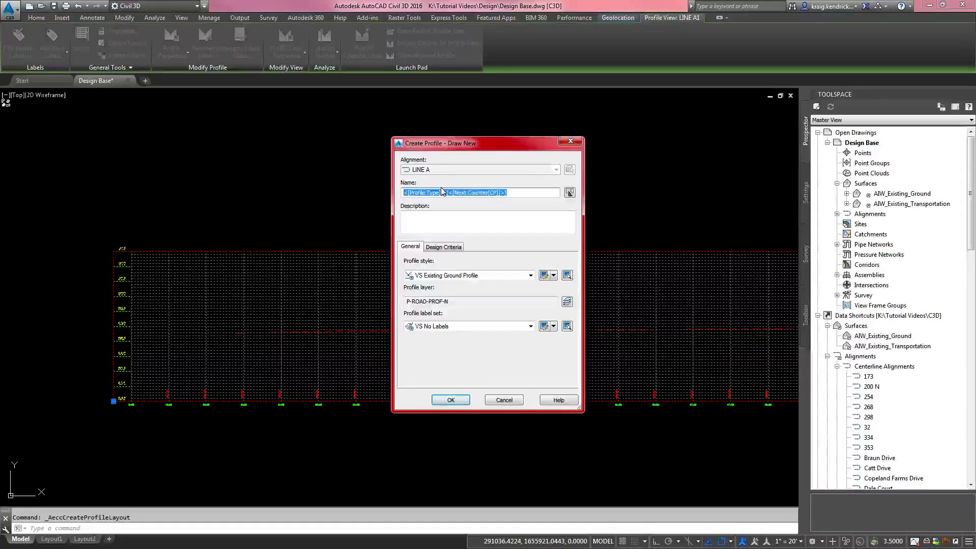
{"action": "type", "text": "LINE A PG"}
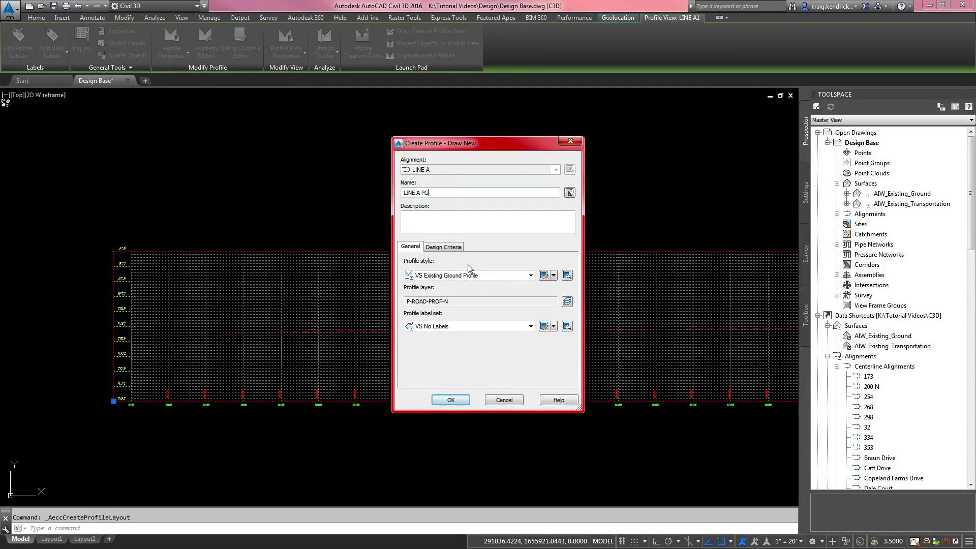
Use VS Design Profile style and VS Complete Label Set, then create the profile
{"action": "left_click", "coordinate": [493, 279]}
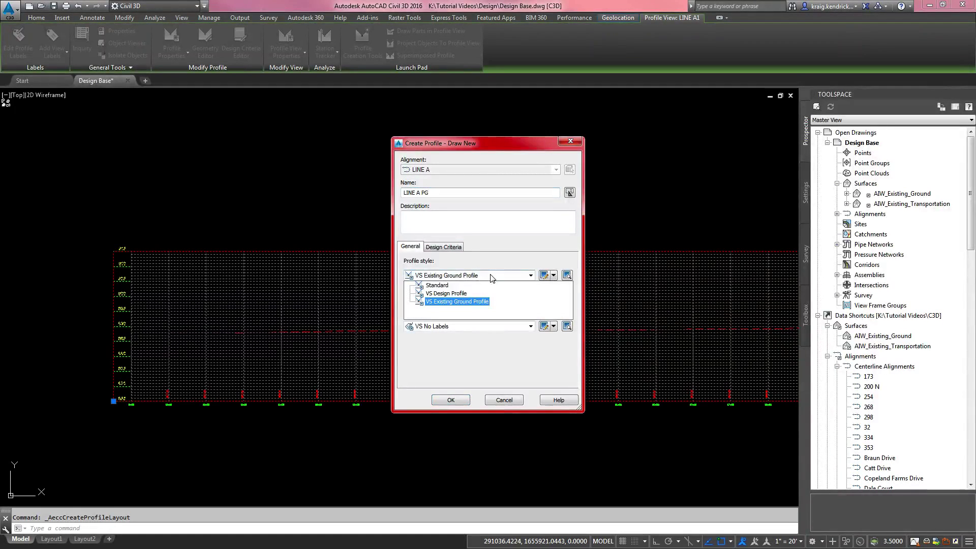
{"action": "left_click", "coordinate": [444, 295]}
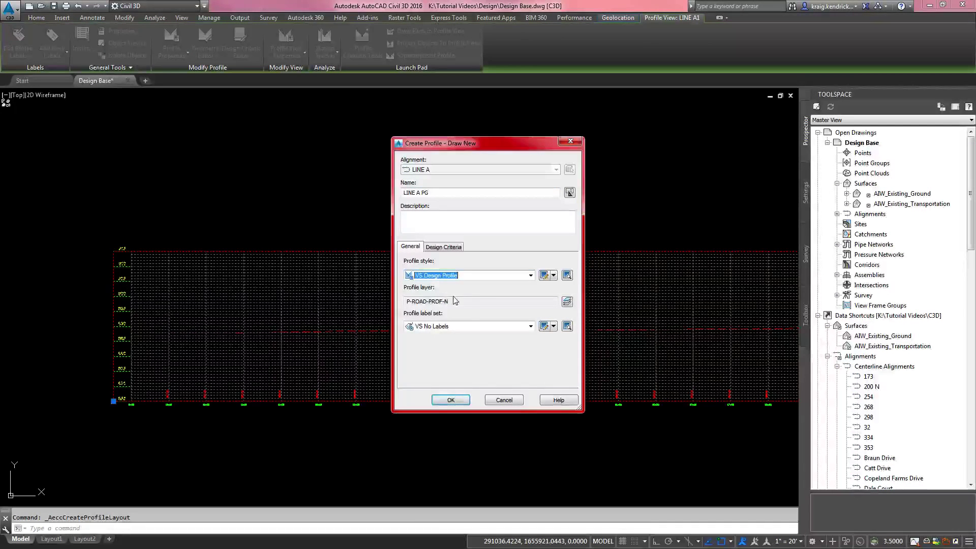
{"action": "left_click", "coordinate": [466, 328]}
{"action": "left_click", "coordinate": [453, 352]}
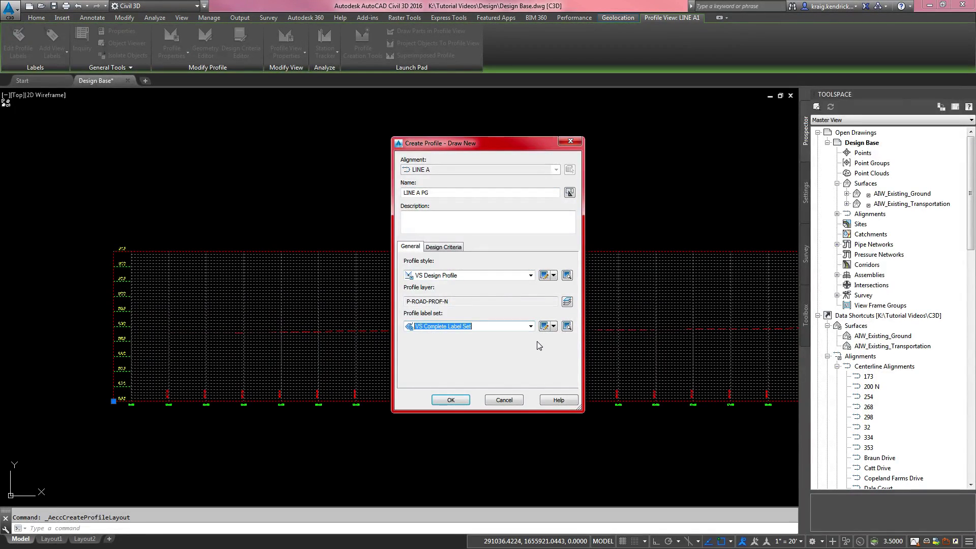
{"action": "left_click", "coordinate": [544, 325]}
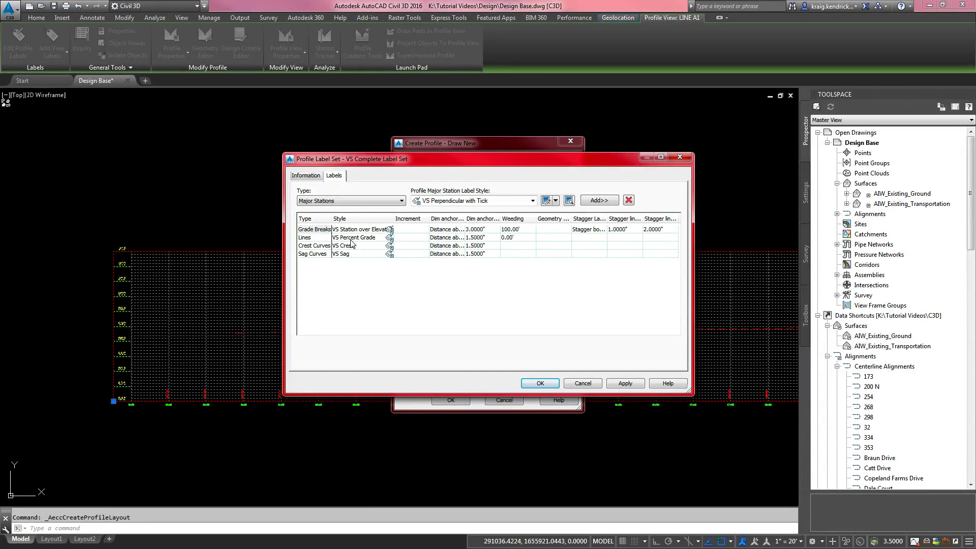
{"action": "left_click", "coordinate": [540, 382]}
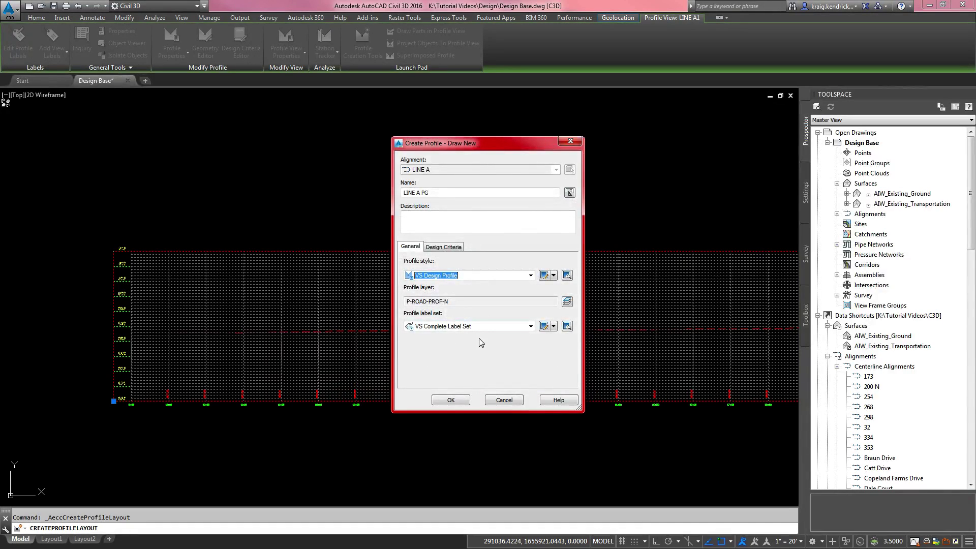
{"action": "left_click", "coordinate": [451, 401]}
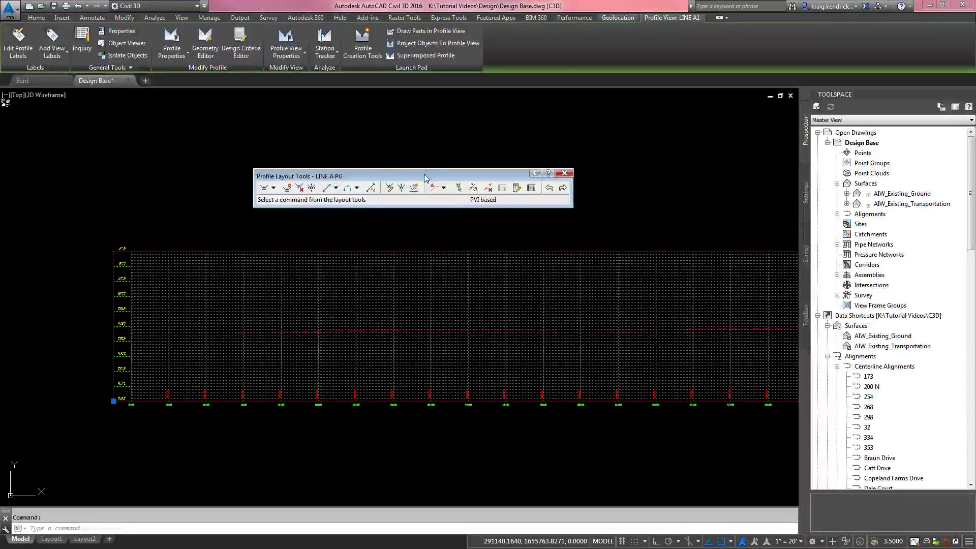
Move the Profile Layout Tools toolbar to a convenient spot over the drawing
{"action": "left_click_drag", "start_coordinate": [424, 176], "coordinate": [430, 181]}
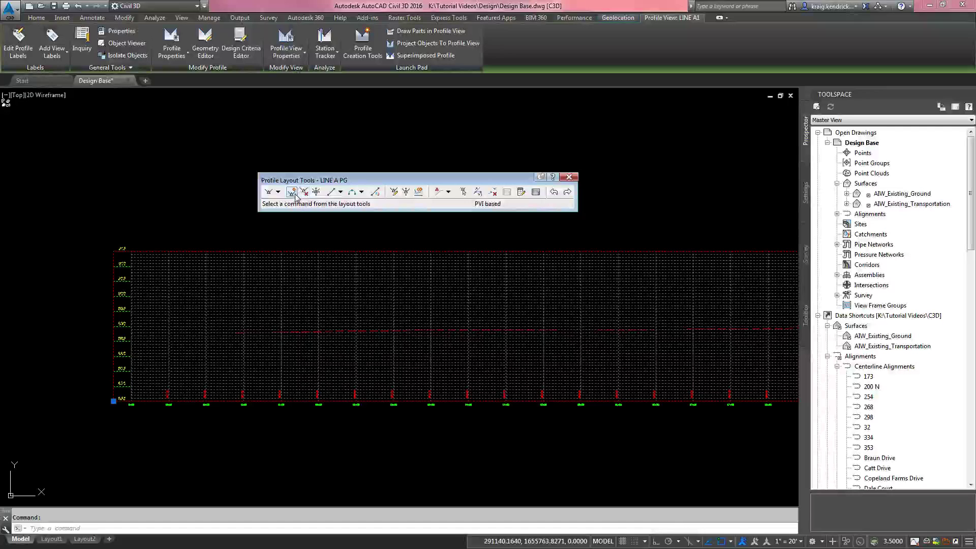
Choose Draw Tangents without curves and place the first PVI at the profile start
{"action": "left_click", "coordinate": [278, 192]}
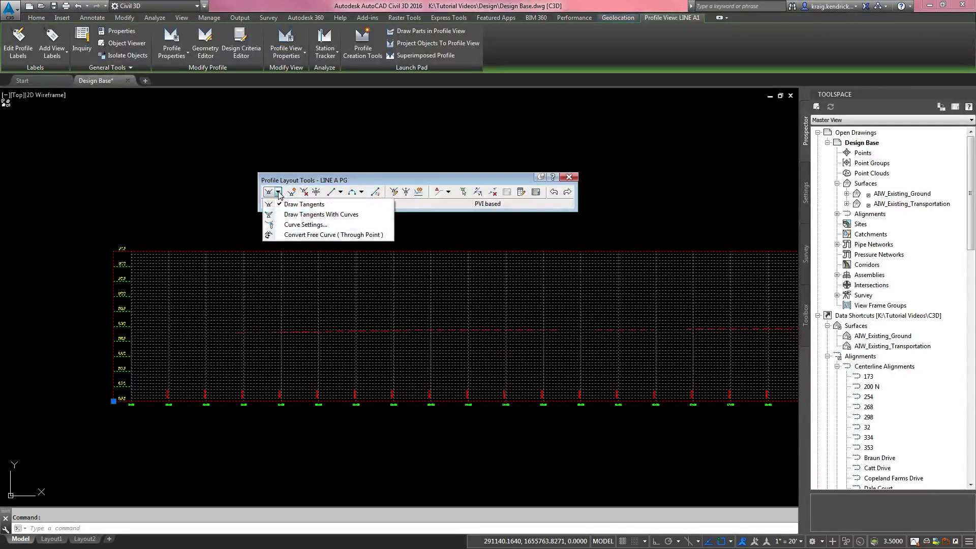
{"action": "left_click", "coordinate": [303, 204]}
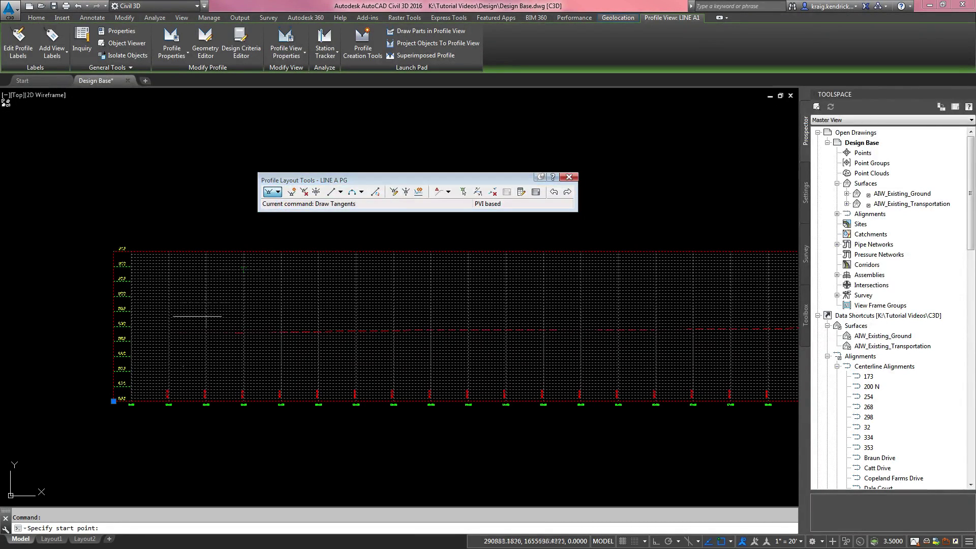
{"action": "scroll", "coordinate": [188, 333], "scroll_direction": "up", "scroll_amount": 5}
{"action": "scroll", "coordinate": [320, 322], "scroll_direction": "up", "scroll_amount": 3}
{"action": "left_click", "coordinate": [278, 307]}
Place the next PVI to complete the tangent near existing ground, then end the command
{"action": "scroll", "coordinate": [382, 344], "scroll_direction": "down", "scroll_amount": 5}
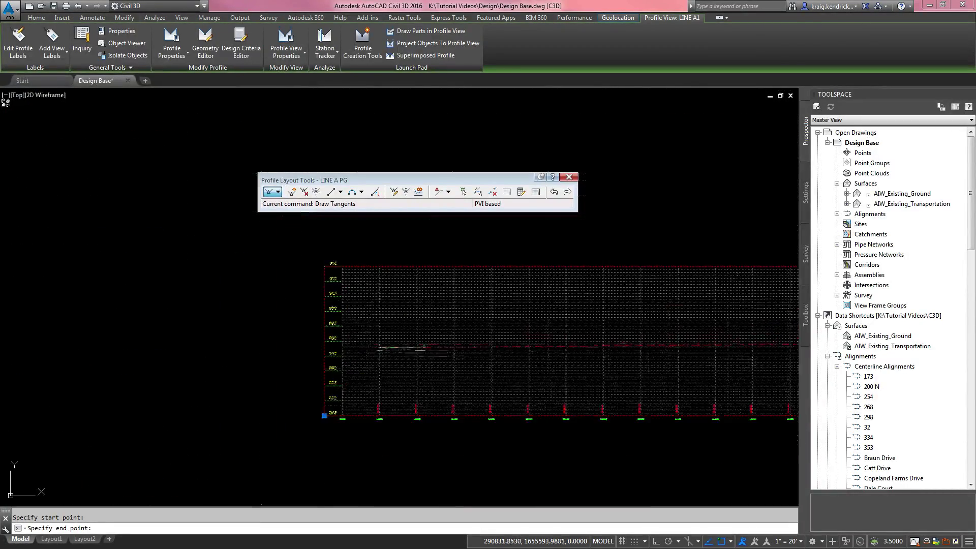
{"action": "scroll", "coordinate": [529, 345], "scroll_direction": "down", "scroll_amount": 4}
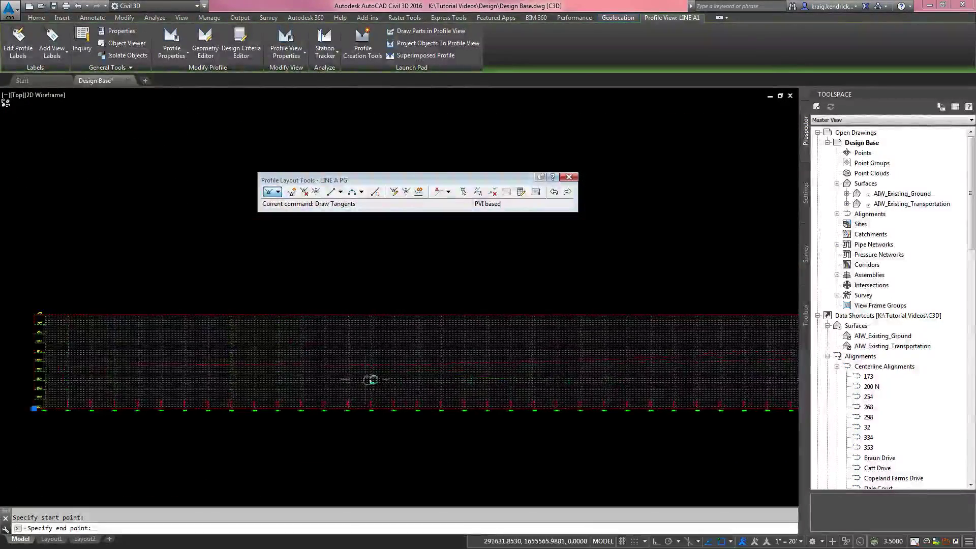
{"action": "scroll", "coordinate": [388, 372], "scroll_direction": "down", "scroll_amount": 3}
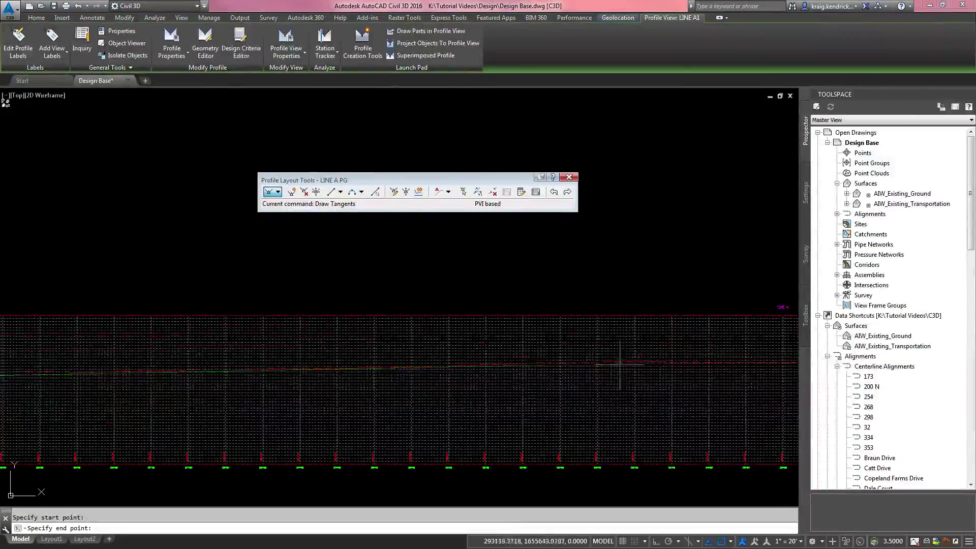
{"action": "scroll", "coordinate": [348, 353], "scroll_direction": "down", "scroll_amount": 2}
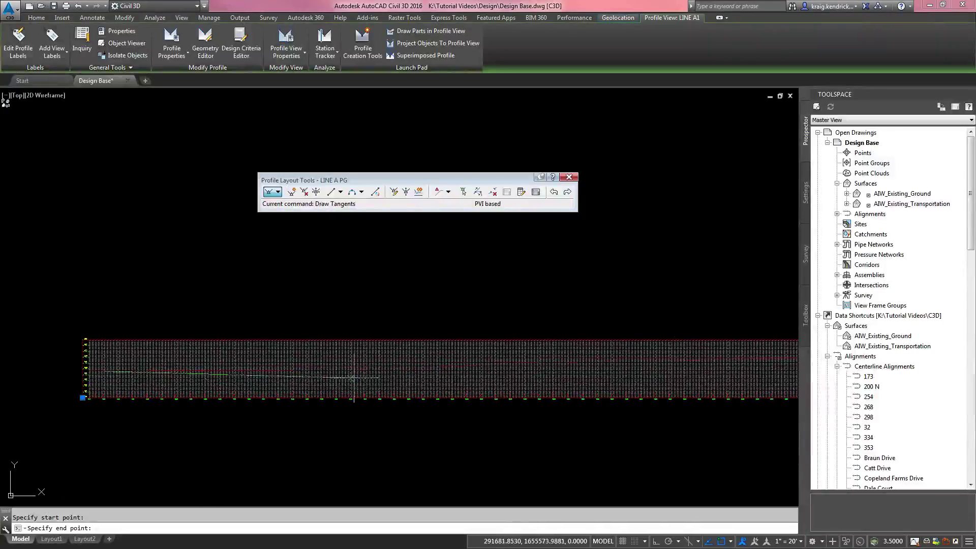
{"action": "scroll", "coordinate": [305, 368], "scroll_direction": "up", "scroll_amount": 3}
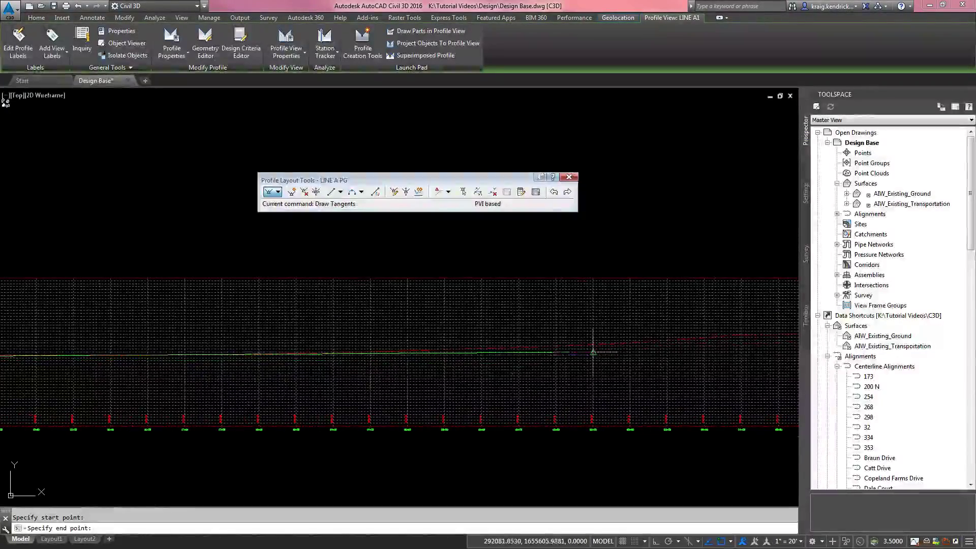
{"action": "scroll", "coordinate": [584, 353], "scroll_direction": "up", "scroll_amount": 3}
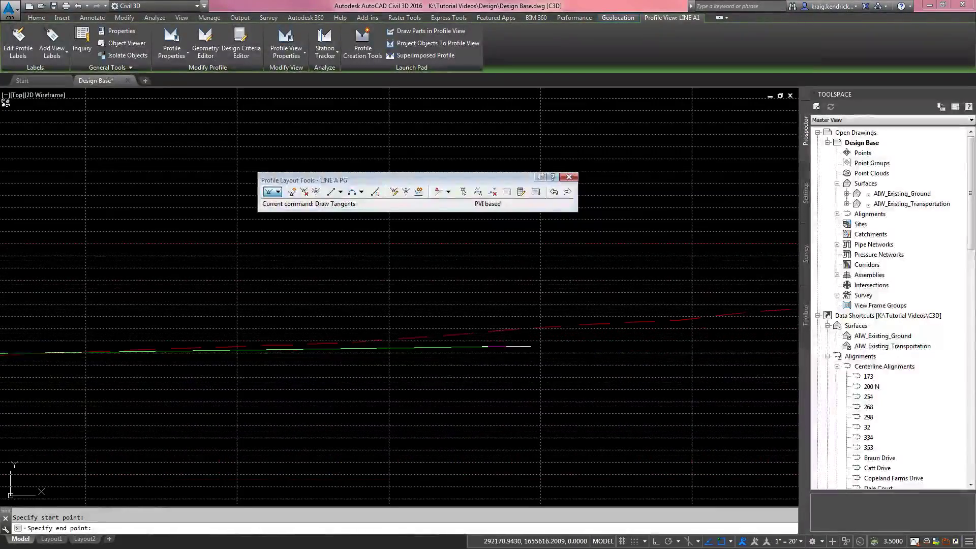
{"action": "left_click", "coordinate": [540, 340]}
{"action": "scroll", "coordinate": [625, 372], "scroll_direction": "down", "scroll_amount": 3}
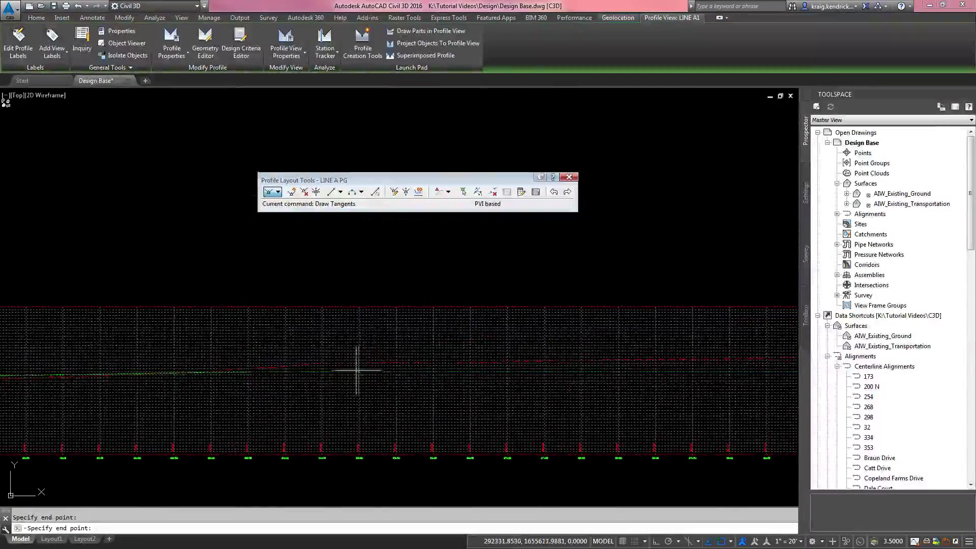
{"action": "scroll", "coordinate": [333, 345], "scroll_direction": "up", "scroll_amount": 3}
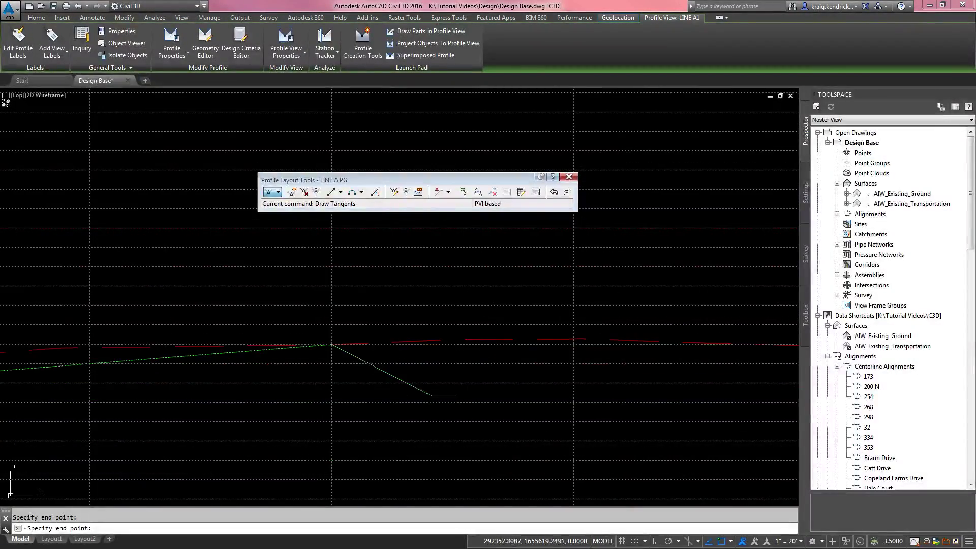
{"action": "scroll", "coordinate": [529, 322], "scroll_direction": "down", "scroll_amount": 5}
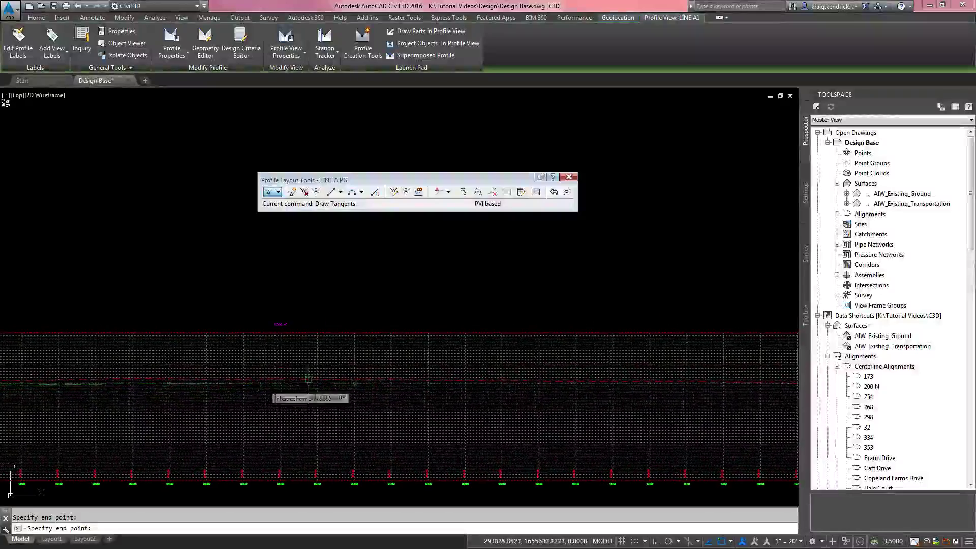
{"action": "scroll", "coordinate": [298, 340], "scroll_direction": "up", "scroll_amount": 5}
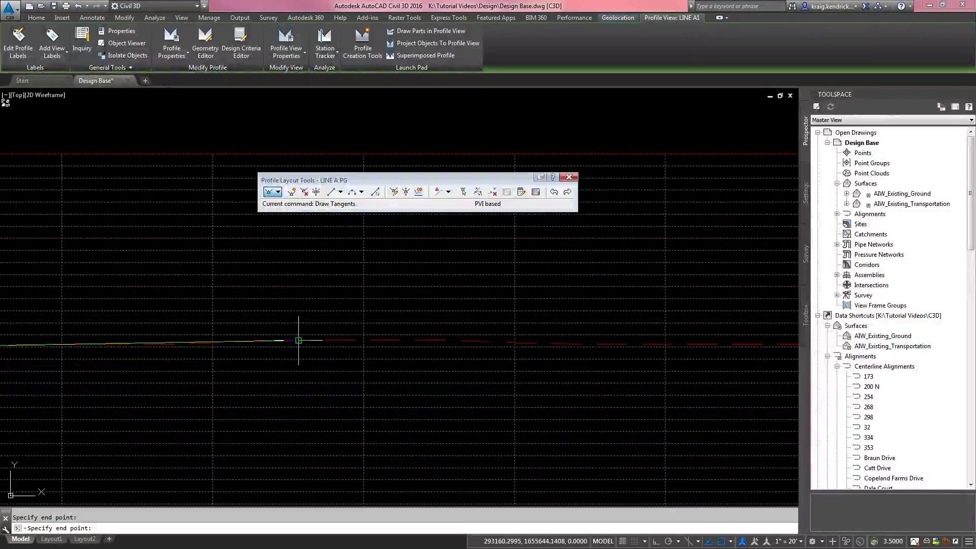
{"action": "scroll", "coordinate": [300, 339], "scroll_direction": "down", "scroll_amount": 5}
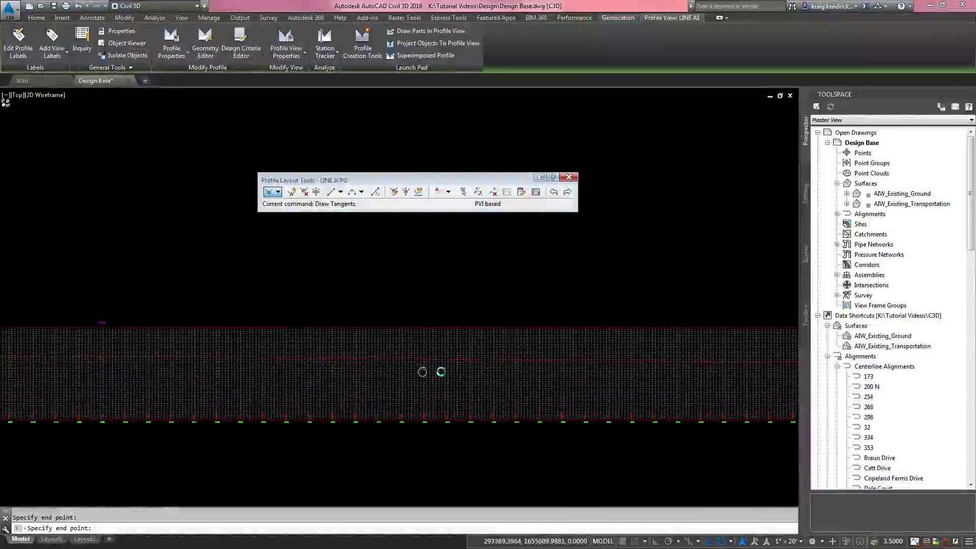
{"action": "scroll", "coordinate": [349, 388], "scroll_direction": "up", "scroll_amount": 3}
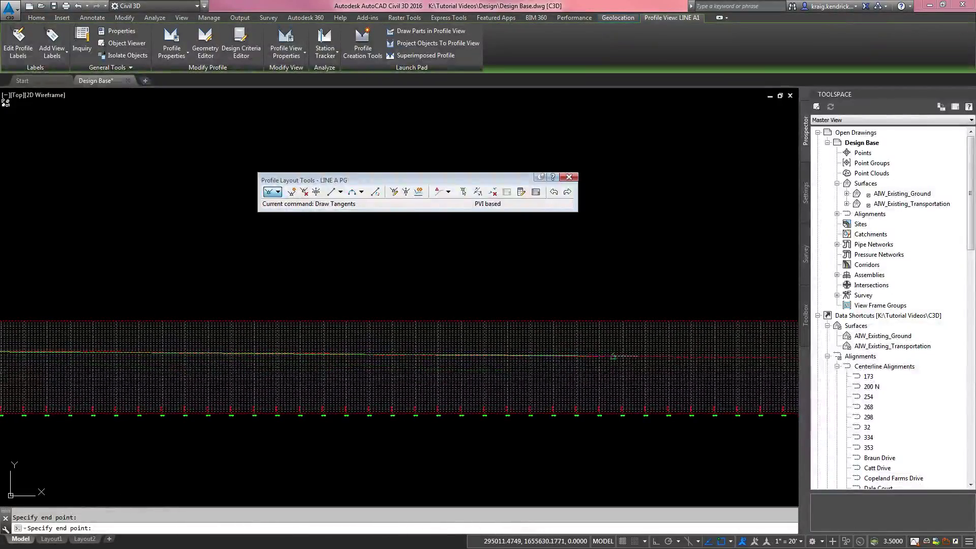
{"action": "scroll", "coordinate": [592, 356], "scroll_direction": "down", "scroll_amount": 3}
{"action": "scroll", "coordinate": [380, 370], "scroll_direction": "up", "scroll_amount": 4}
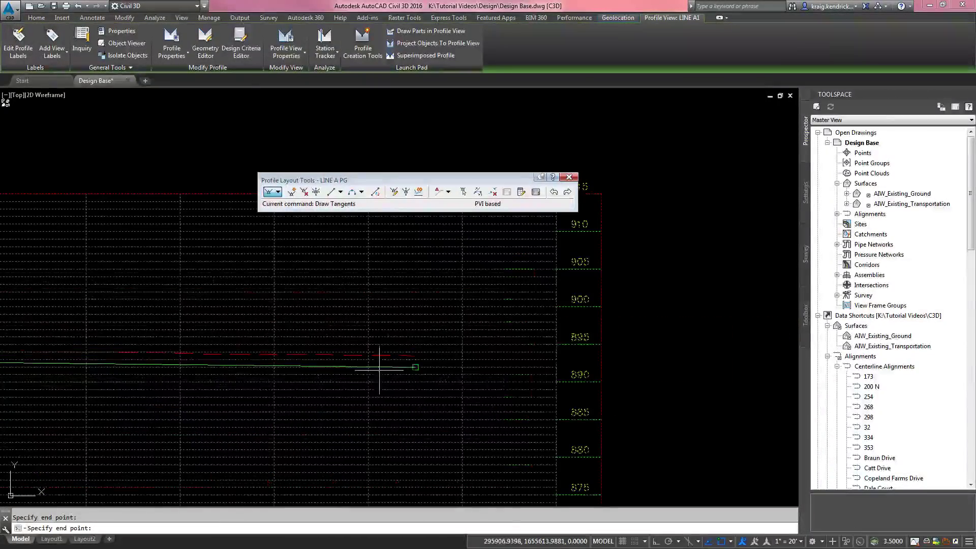
{"action": "scroll", "coordinate": [333, 351], "scroll_direction": "down", "scroll_amount": 2}
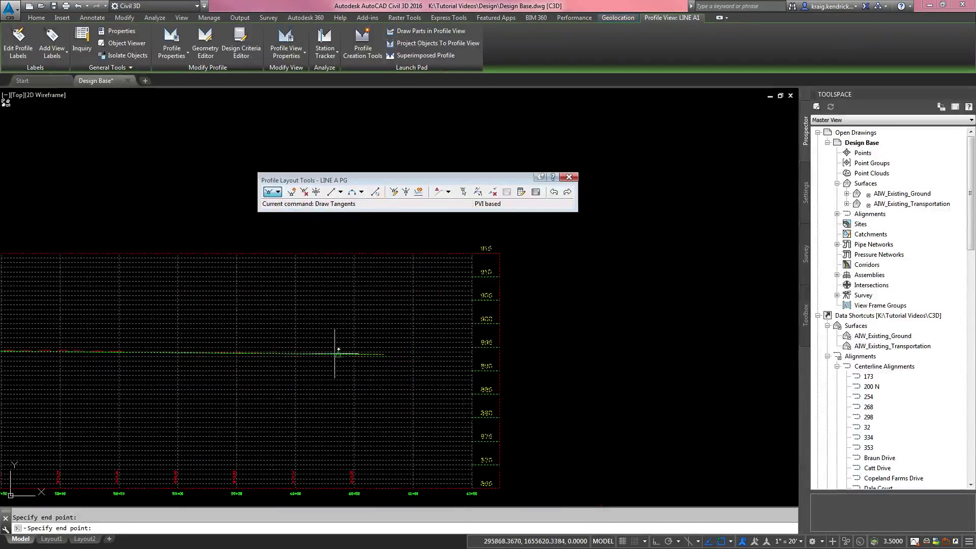
{"action": "key", "text": "Return"}
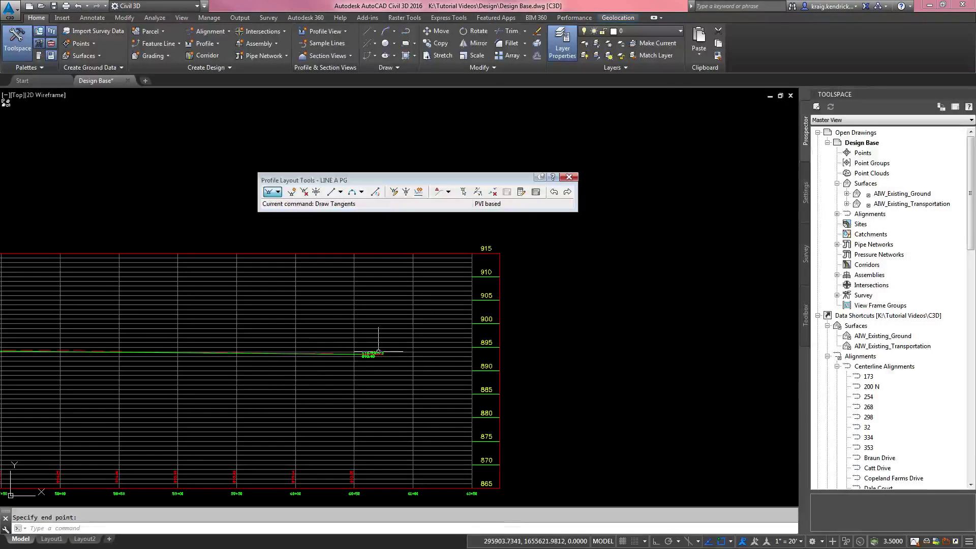
Try repositioning the PVI label at the profile's end, then cancel the move
{"action": "scroll", "coordinate": [379, 351], "scroll_direction": "up", "scroll_amount": 4}
{"action": "scroll", "coordinate": [327, 351], "scroll_direction": "down", "scroll_amount": 4}
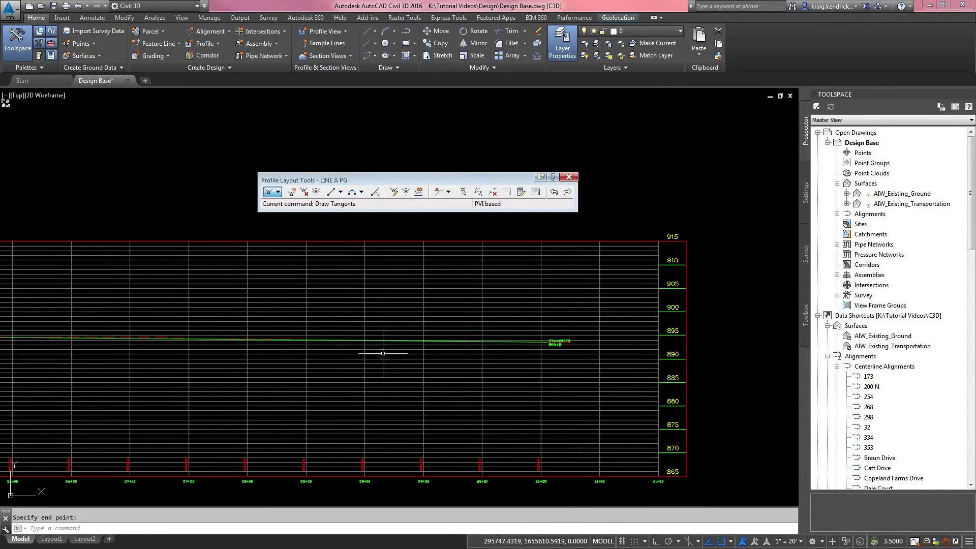
{"action": "scroll", "coordinate": [555, 340], "scroll_direction": "up", "scroll_amount": 2}
{"action": "key", "text": "Return"}
{"action": "scroll", "coordinate": [553, 343], "scroll_direction": "up", "scroll_amount": 2}
{"action": "left_click", "coordinate": [599, 344]}
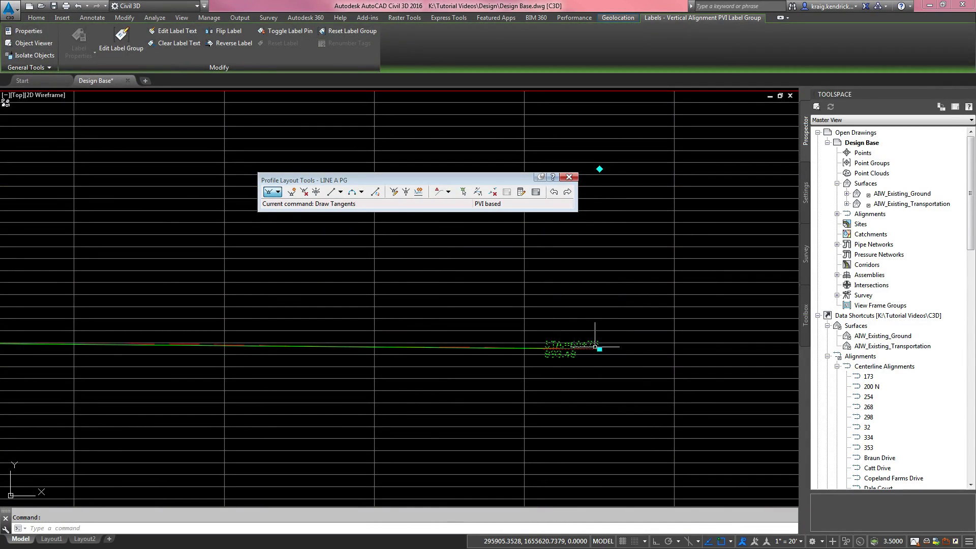
{"action": "left_click", "coordinate": [600, 349]}
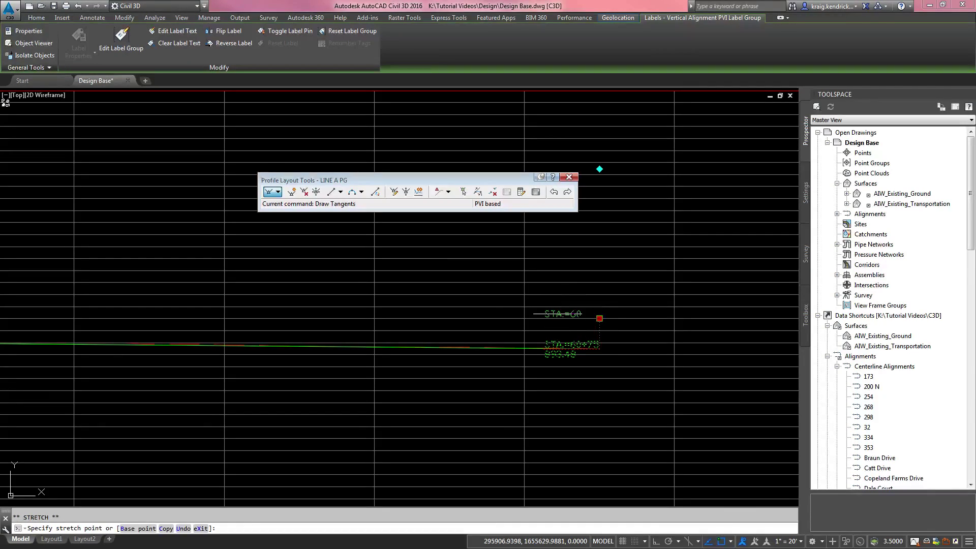
{"action": "key", "text": "F3"}
{"action": "key", "text": "F8"}
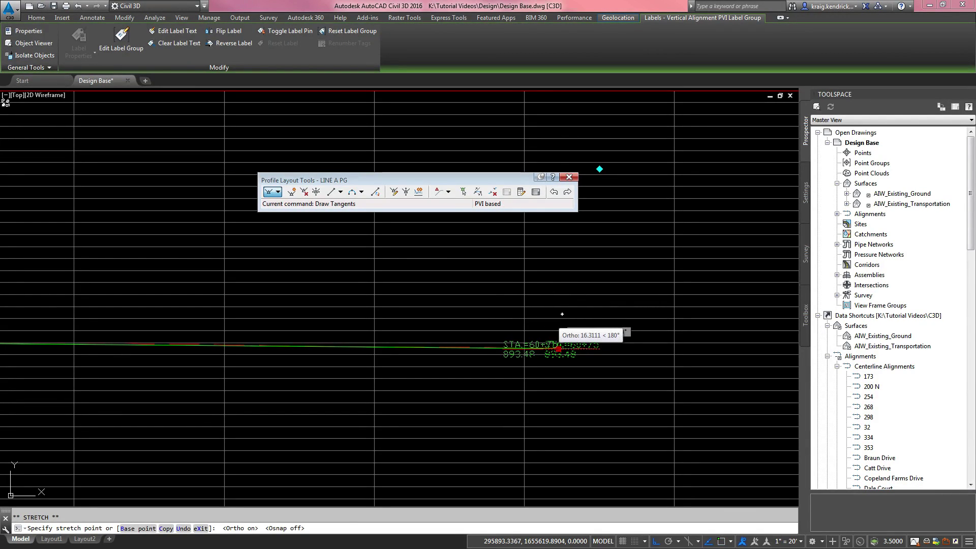
{"action": "scroll", "coordinate": [548, 327], "scroll_direction": "down", "scroll_amount": 4}
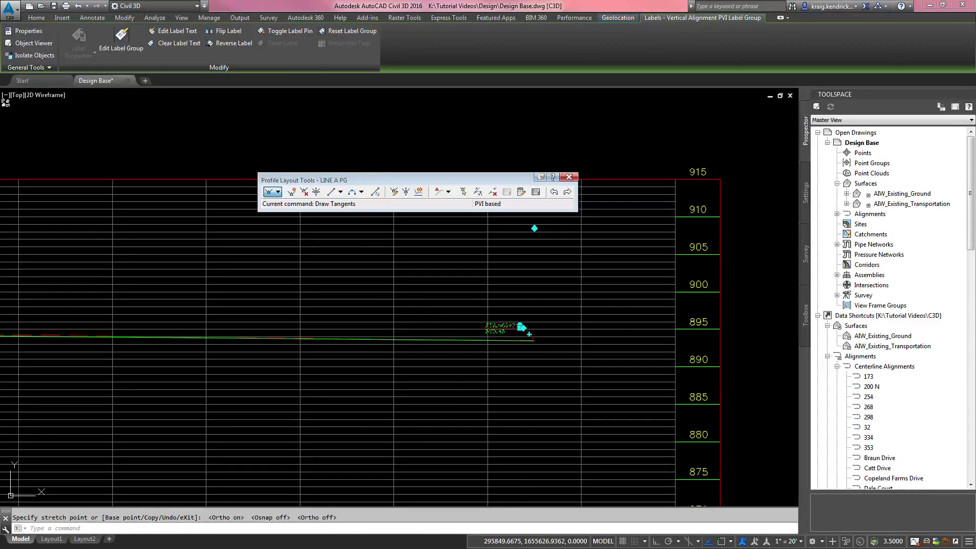
{"action": "key", "text": "Escape"}
{"action": "key", "text": "Escape"}
Move the STA 33+28 PVI label up and to the left of its PVI
{"action": "scroll", "coordinate": [419, 357], "scroll_direction": "up", "scroll_amount": 6}
{"action": "scroll", "coordinate": [334, 366], "scroll_direction": "down", "scroll_amount": 5}
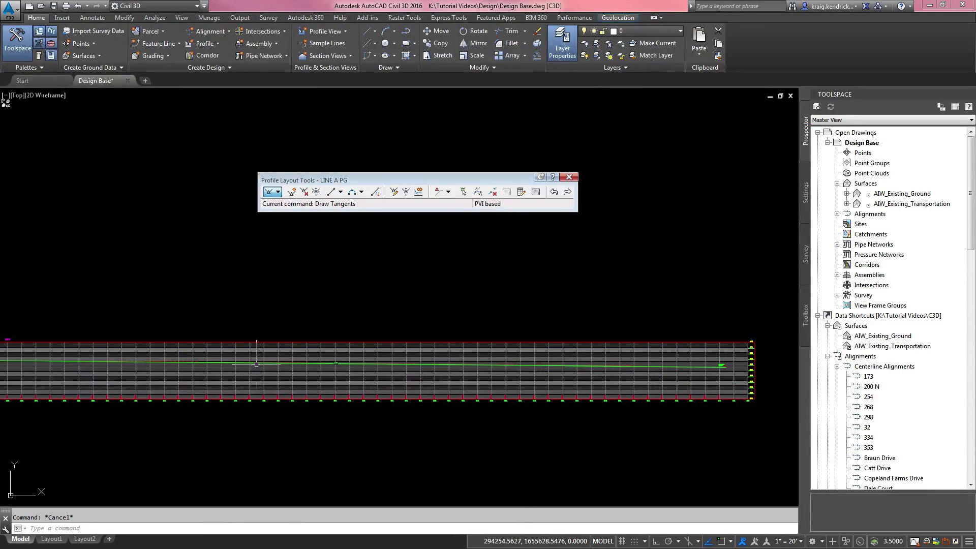
{"action": "scroll", "coordinate": [307, 366], "scroll_direction": "up", "scroll_amount": 2}
{"action": "scroll", "coordinate": [314, 367], "scroll_direction": "up", "scroll_amount": 3}
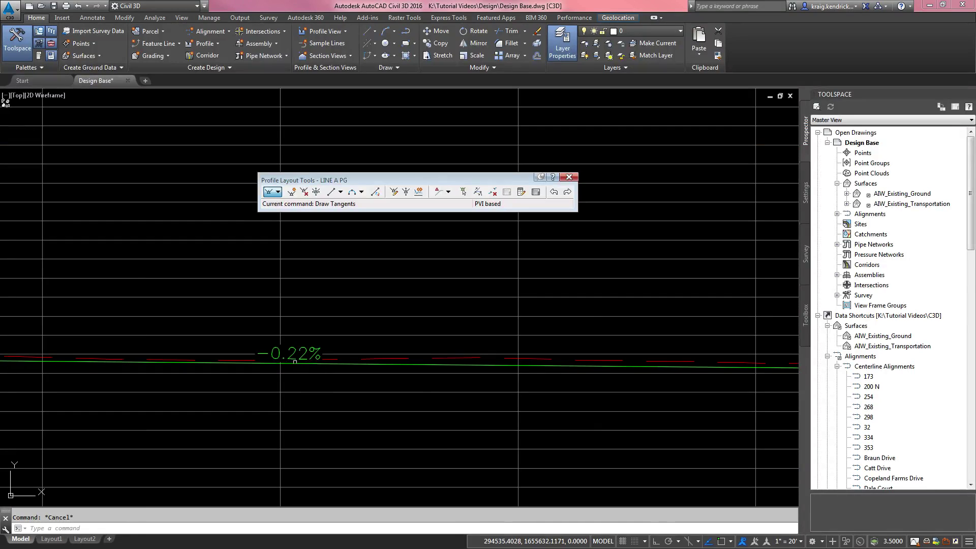
{"action": "scroll", "coordinate": [292, 352], "scroll_direction": "down", "scroll_amount": 5}
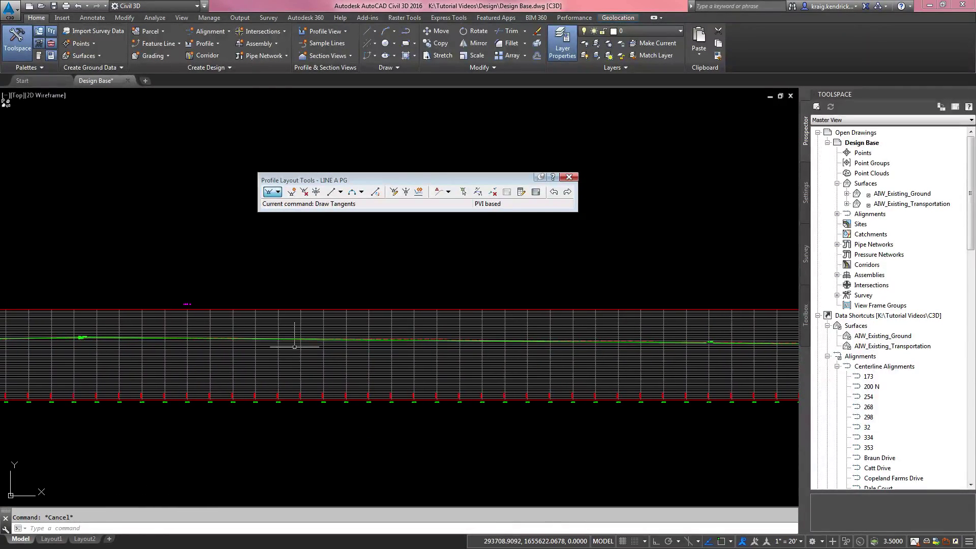
{"action": "scroll", "coordinate": [239, 346], "scroll_direction": "up", "scroll_amount": 5}
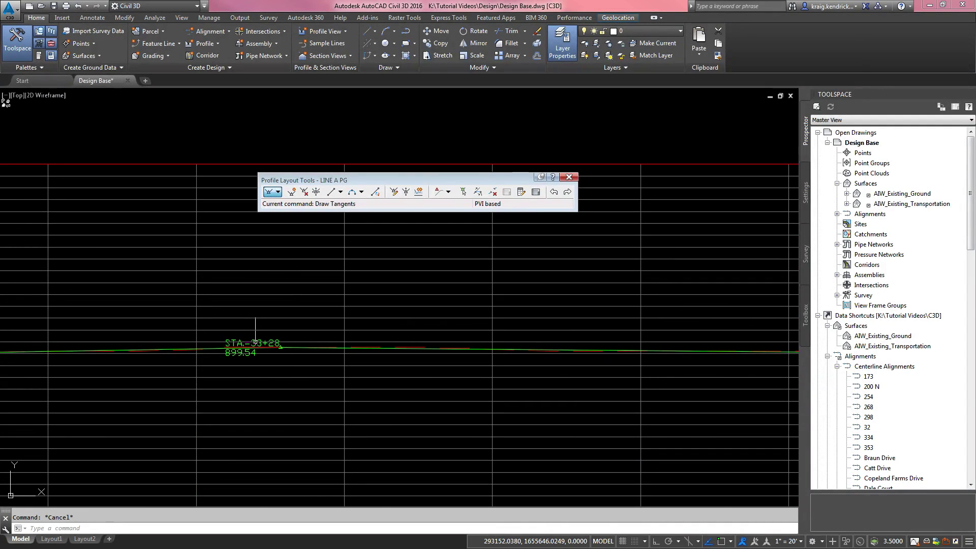
{"action": "left_click", "coordinate": [277, 346]}
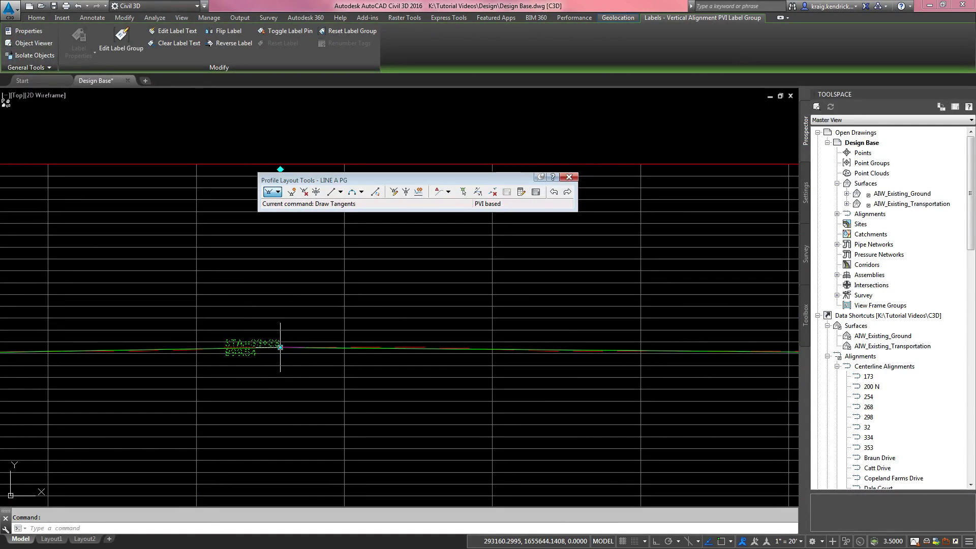
{"action": "left_click", "coordinate": [280, 347]}
{"action": "left_click", "coordinate": [283, 329]}
{"action": "key", "text": "Escape"}
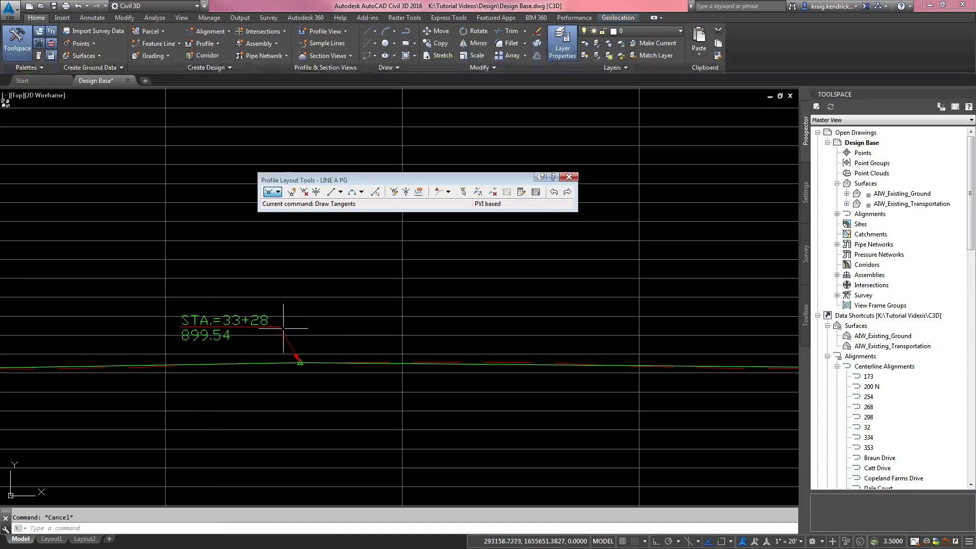
Move the STA 25+00 PVI label above and to the right of its PVI
{"action": "scroll", "coordinate": [496, 322], "scroll_direction": "down", "scroll_amount": 3}
{"action": "mouse_move", "coordinate": [497, 322]}
{"action": "middle_mouse_down"}
{"action": "mouse_move", "coordinate": [98, 322]}
{"action": "mouse_move", "coordinate": [493, 333]}
{"action": "middle_mouse_up"}
{"action": "scroll", "coordinate": [386, 315], "scroll_direction": "up", "scroll_amount": 5}
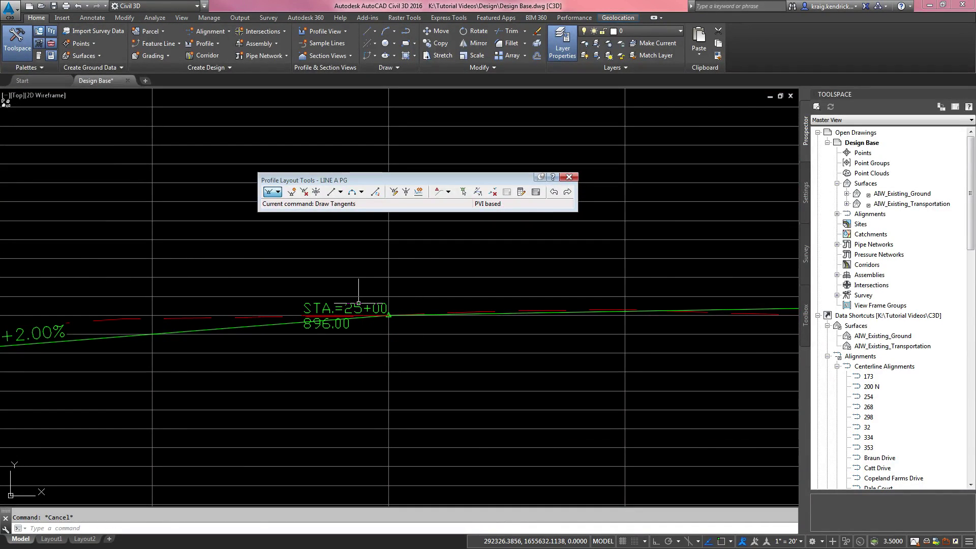
{"action": "left_click", "coordinate": [358, 305]}
{"action": "left_click", "coordinate": [389, 316]}
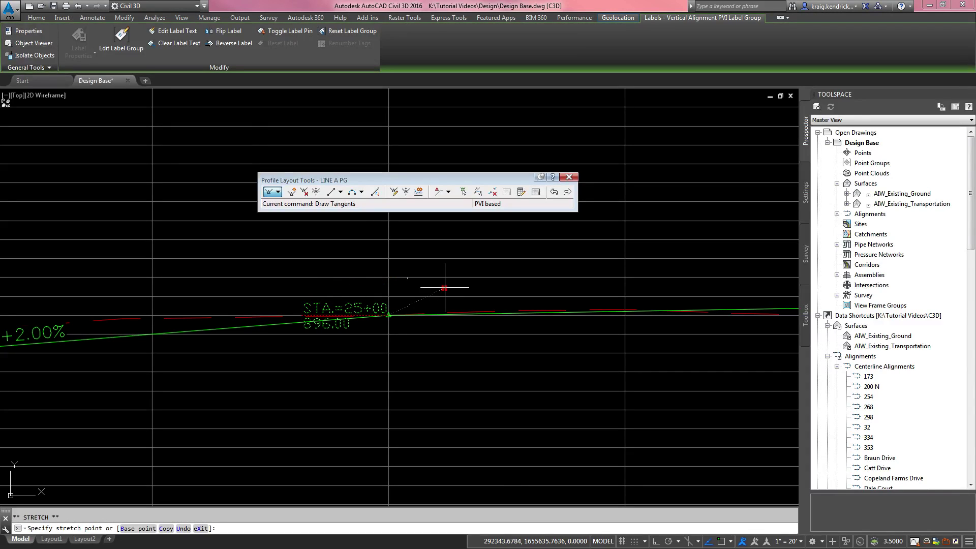
{"action": "left_click", "coordinate": [484, 287]}
{"action": "left_click", "coordinate": [483, 287]}
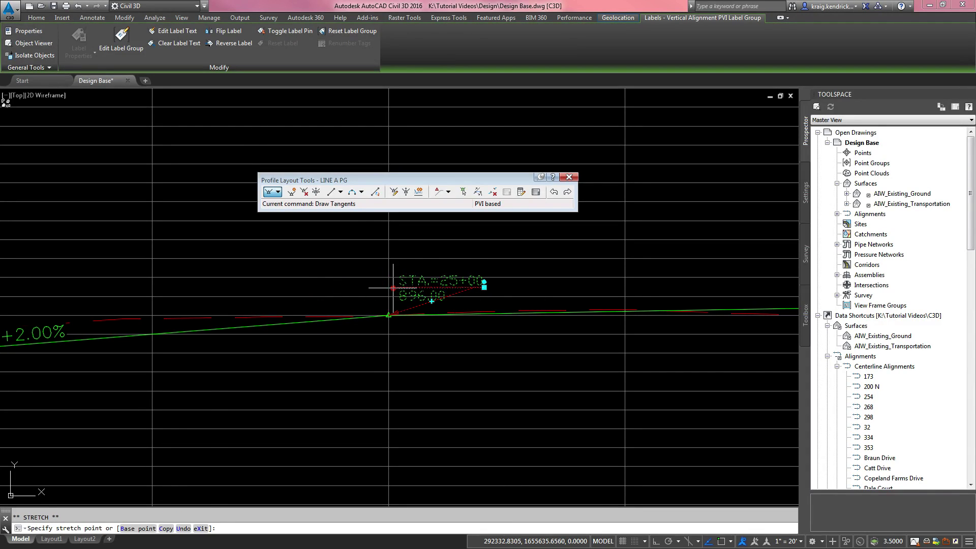
{"action": "scroll", "coordinate": [404, 287], "scroll_direction": "up", "scroll_amount": 2}
{"action": "key", "text": "F3"}
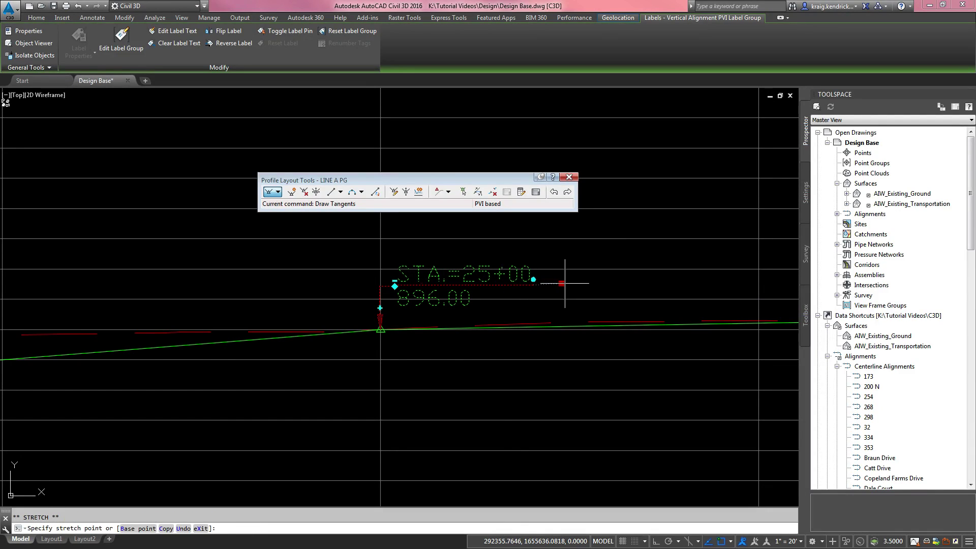
{"action": "left_click", "coordinate": [567, 283]}
{"action": "scroll", "coordinate": [532, 335], "scroll_direction": "down", "scroll_amount": 5}
{"action": "key", "text": "Escape"}
{"action": "key", "text": "Escape"}
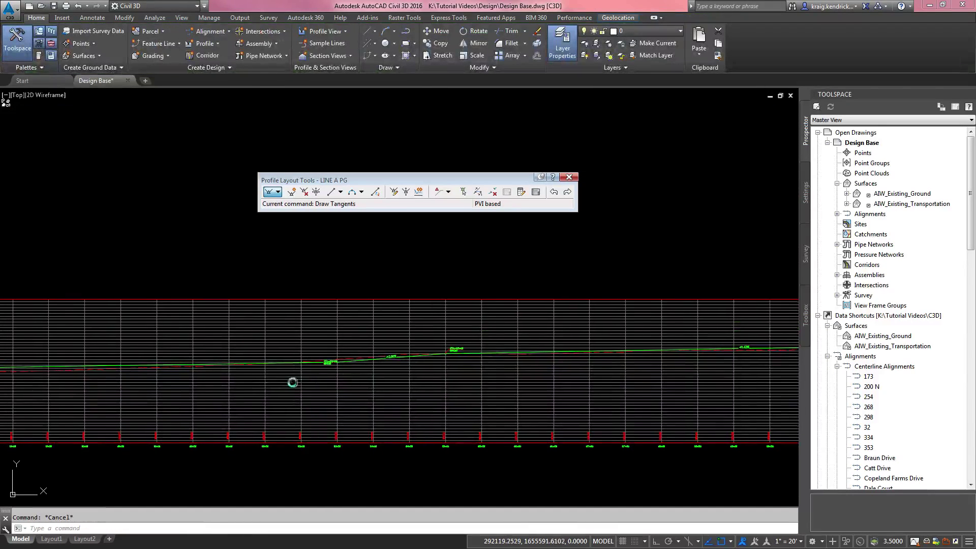
{"action": "scroll", "coordinate": [192, 355], "scroll_direction": "up", "scroll_amount": 4}
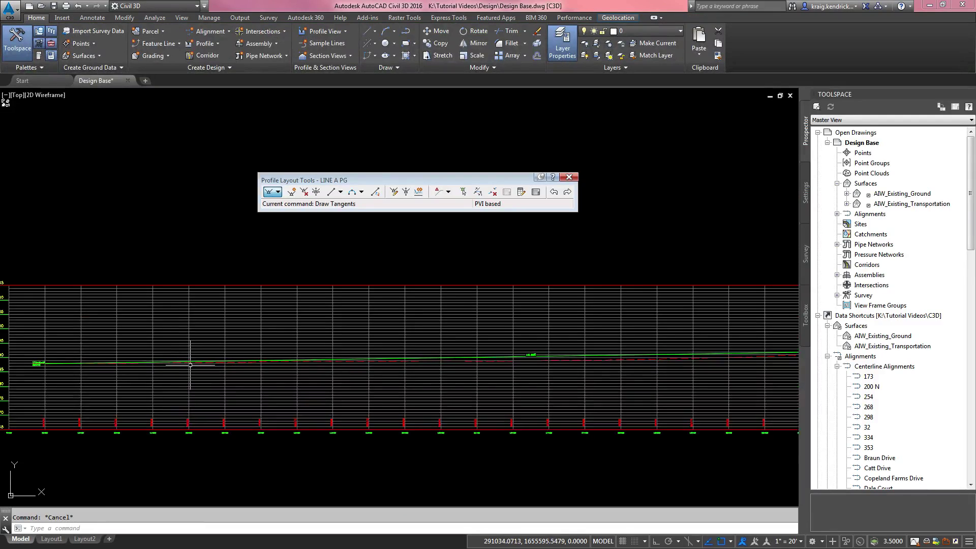
{"action": "middle_click_drag", "start_coordinate": [152, 398], "coordinate": [158, 376]}
{"action": "scroll", "coordinate": [173, 375], "scroll_direction": "up", "scroll_amount": 1}
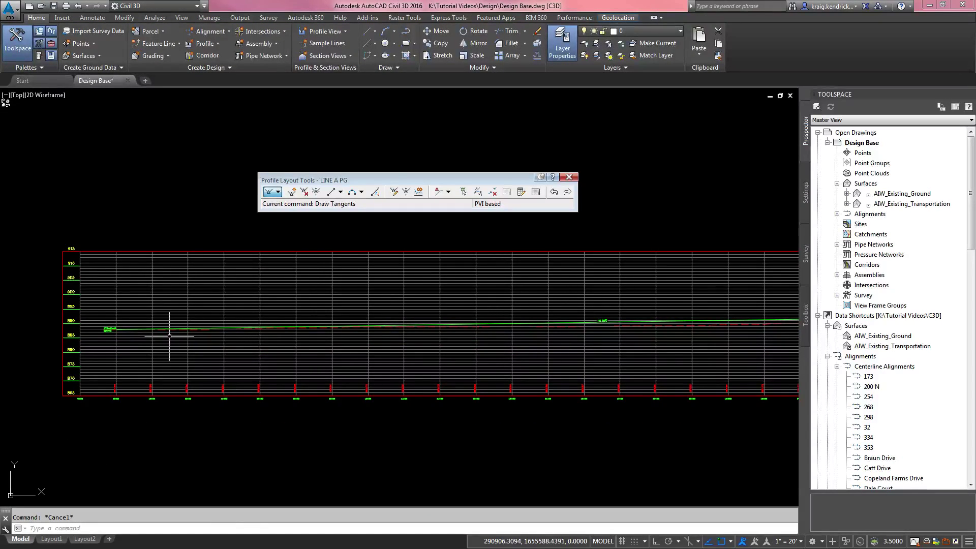
{"action": "scroll", "coordinate": [176, 330], "scroll_direction": "up", "scroll_amount": 1}
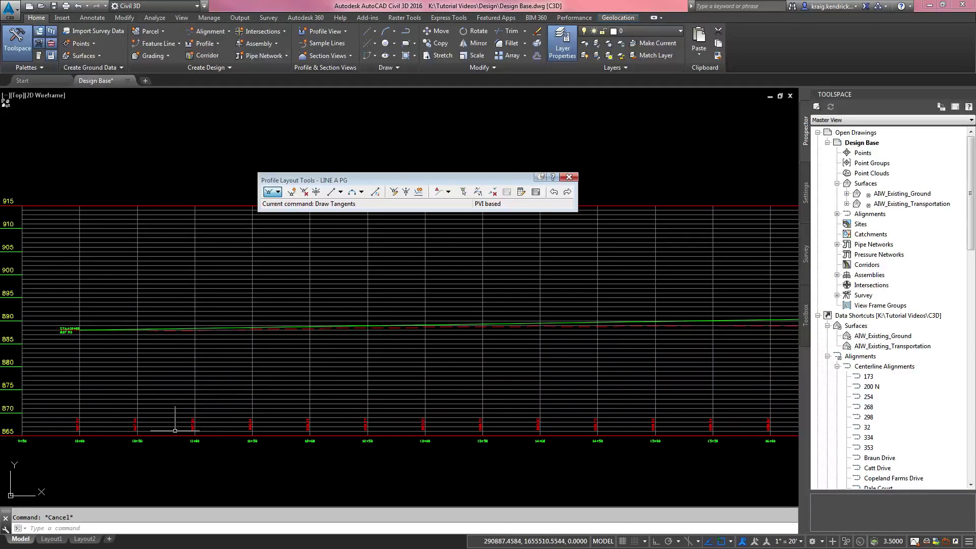
{"action": "scroll", "coordinate": [144, 425], "scroll_direction": "up", "scroll_amount": 6}
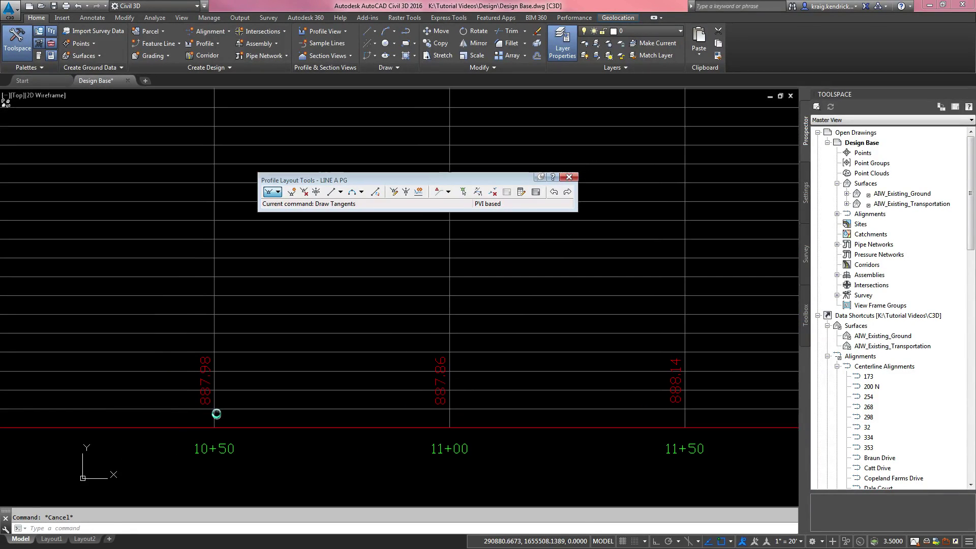
{"action": "scroll", "coordinate": [253, 351], "scroll_direction": "down", "scroll_amount": 4}
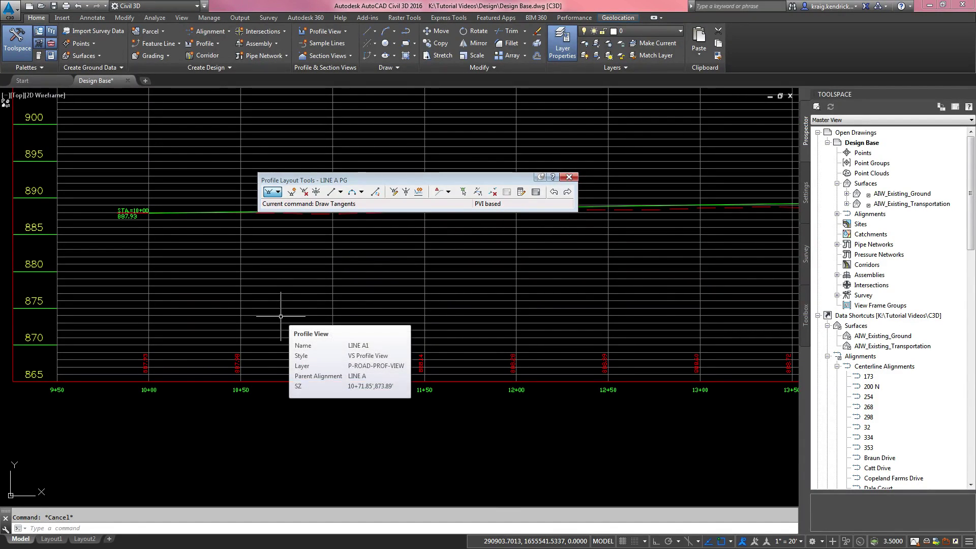
Open the LINE A1 profile view properties, then close them and clear the selection
{"action": "left_click", "coordinate": [283, 316]}
{"action": "right_click", "coordinate": [284, 316]}
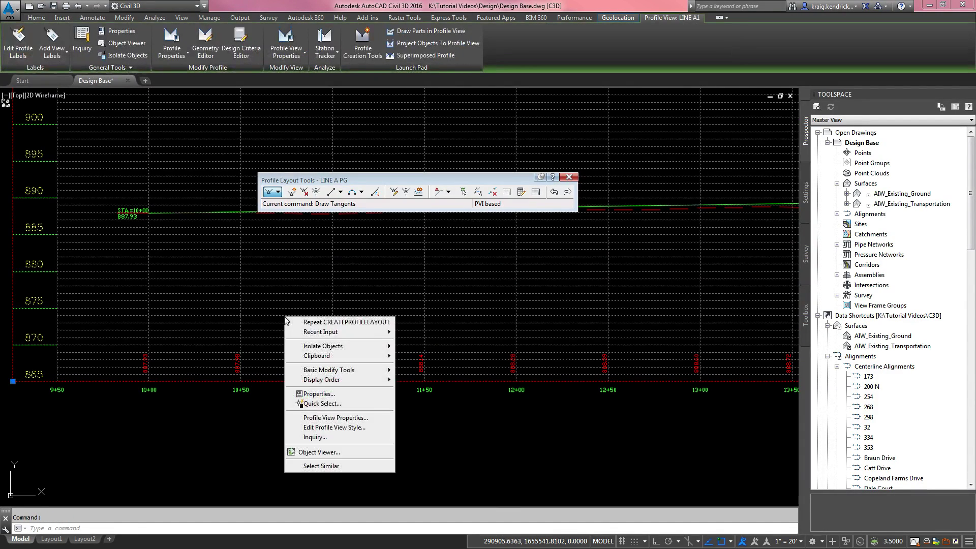
{"action": "left_click", "coordinate": [317, 417]}
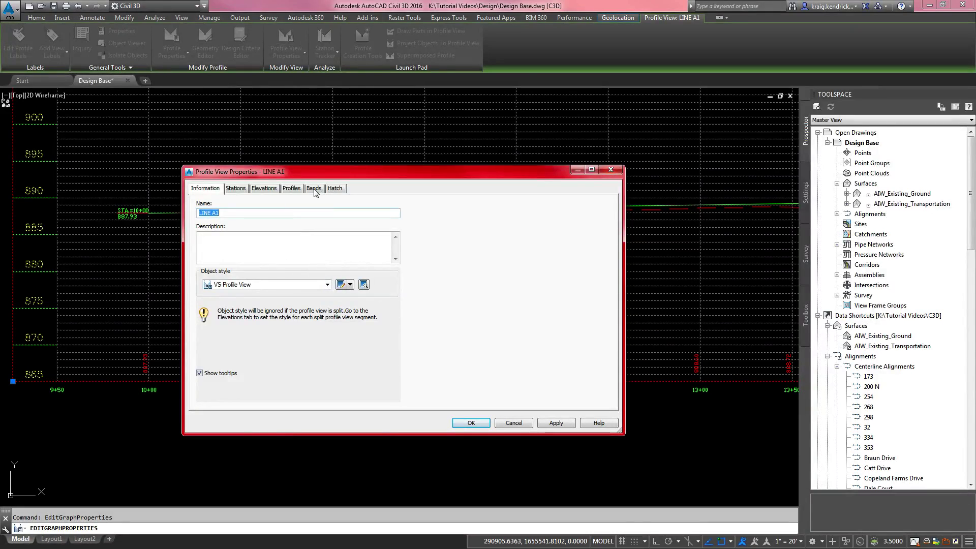
{"action": "left_click", "coordinate": [471, 423]}
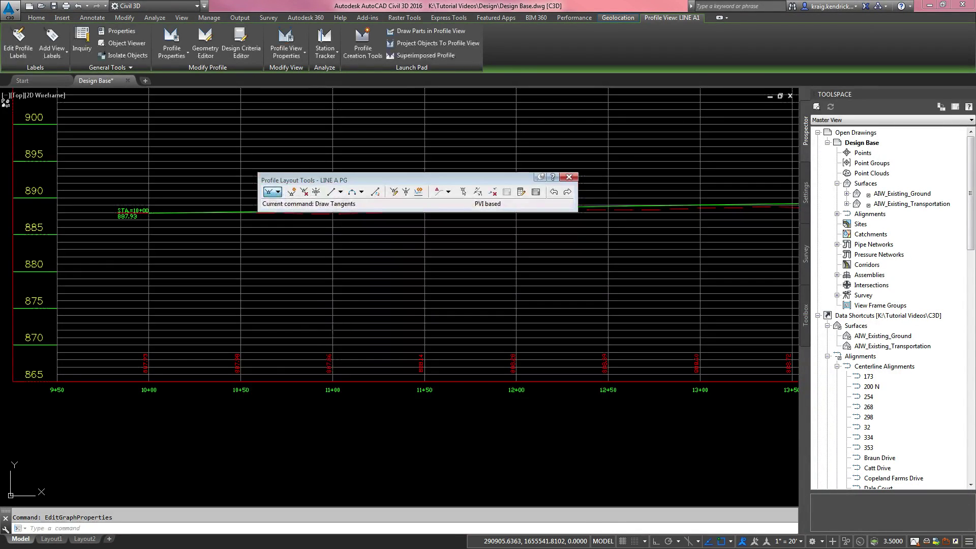
{"action": "key", "text": "Escape"}
Reopen the LINE A1 profile view properties at the Bands list, widening the style column
{"action": "left_click", "coordinate": [298, 303]}
{"action": "left_click", "coordinate": [295, 255]}
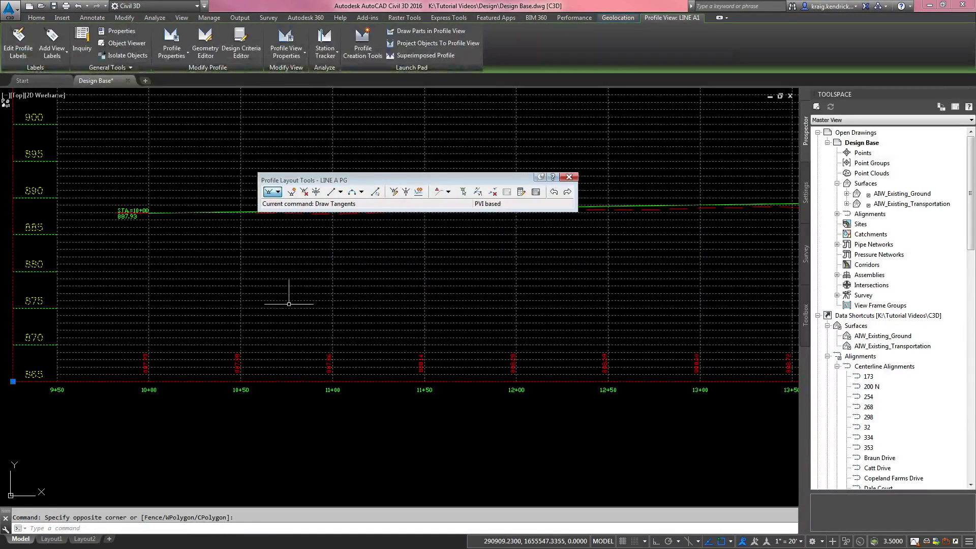
{"action": "right_click", "coordinate": [285, 303]}
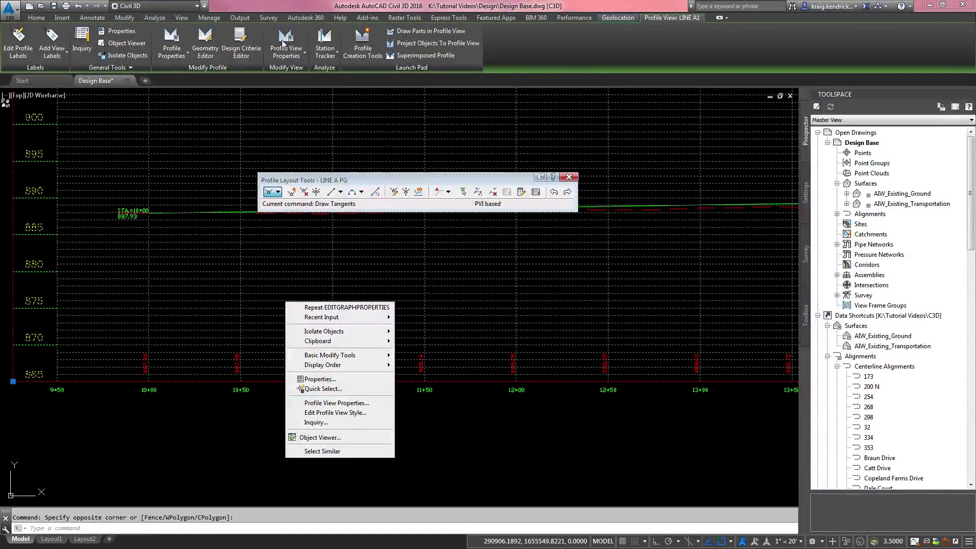
{"action": "left_click", "coordinate": [336, 402]}
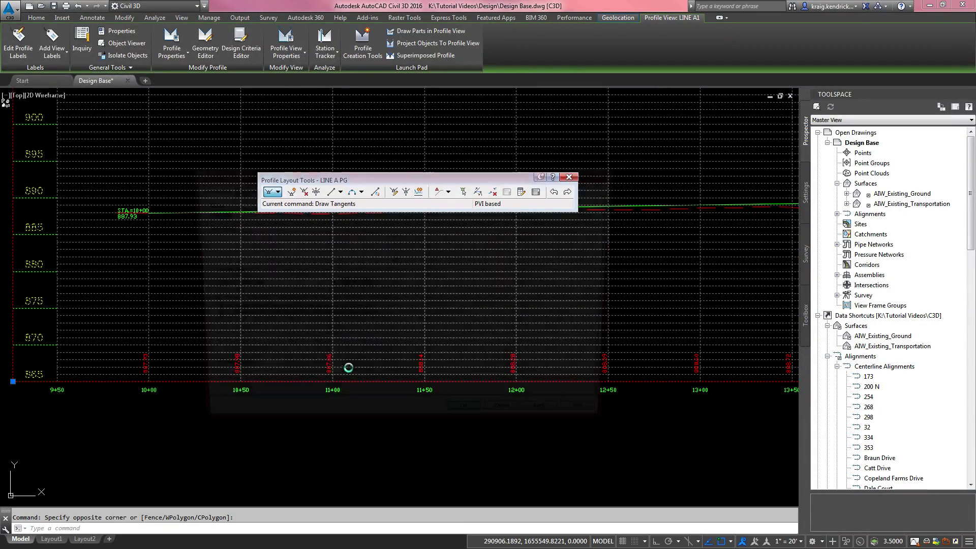
{"action": "left_click", "coordinate": [313, 188]}
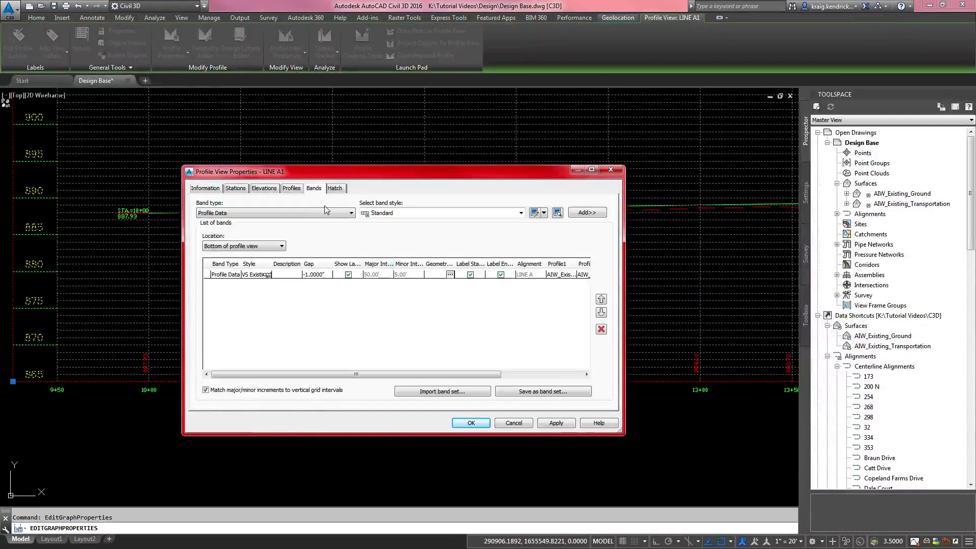
{"action": "double_click", "coordinate": [272, 264]}
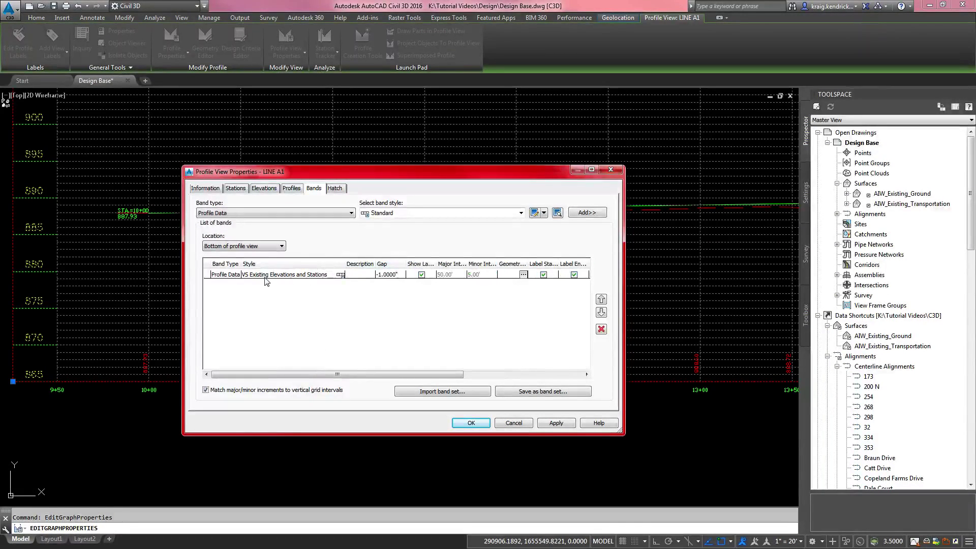
Set the Profile Data band style to VS_Proposed Elevations and Stations
{"action": "left_click", "coordinate": [340, 275]}
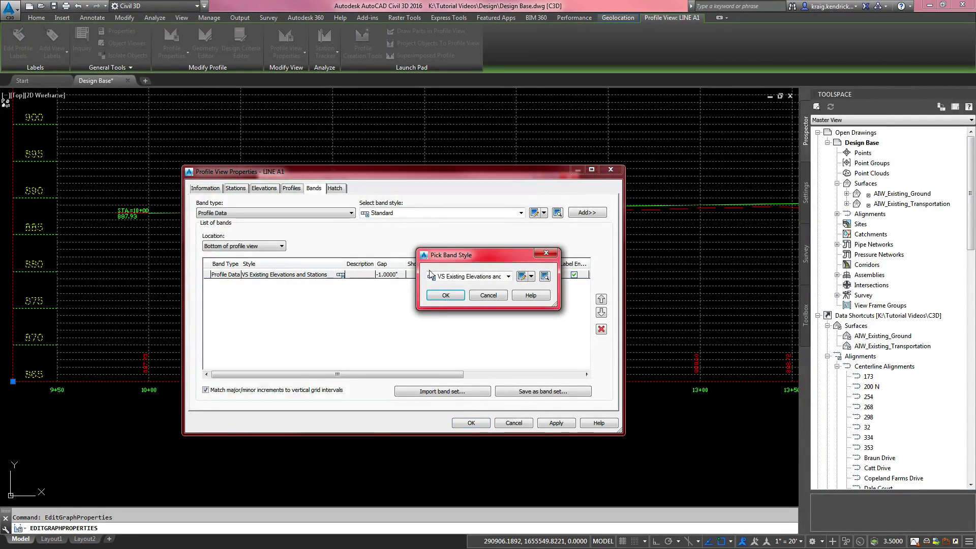
{"action": "left_click", "coordinate": [508, 276]}
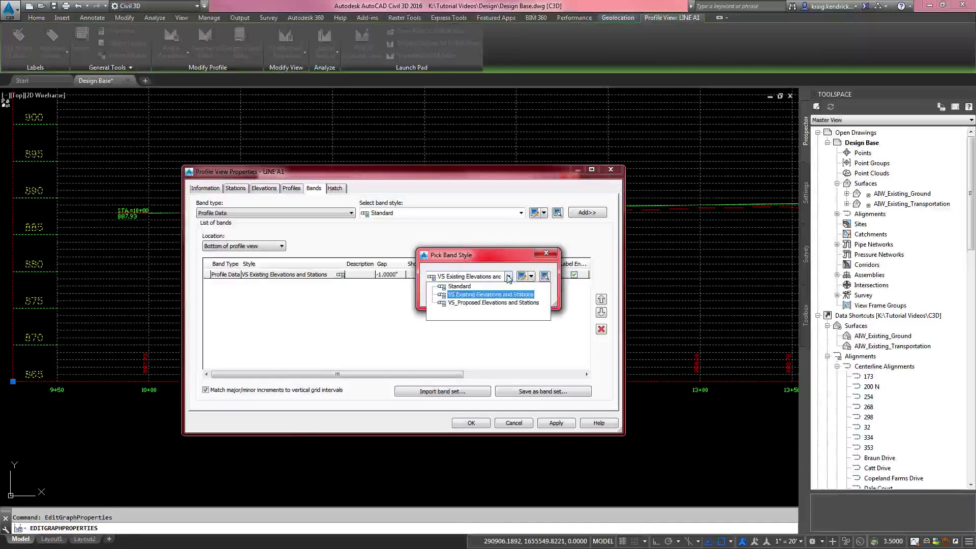
{"action": "left_click", "coordinate": [457, 303]}
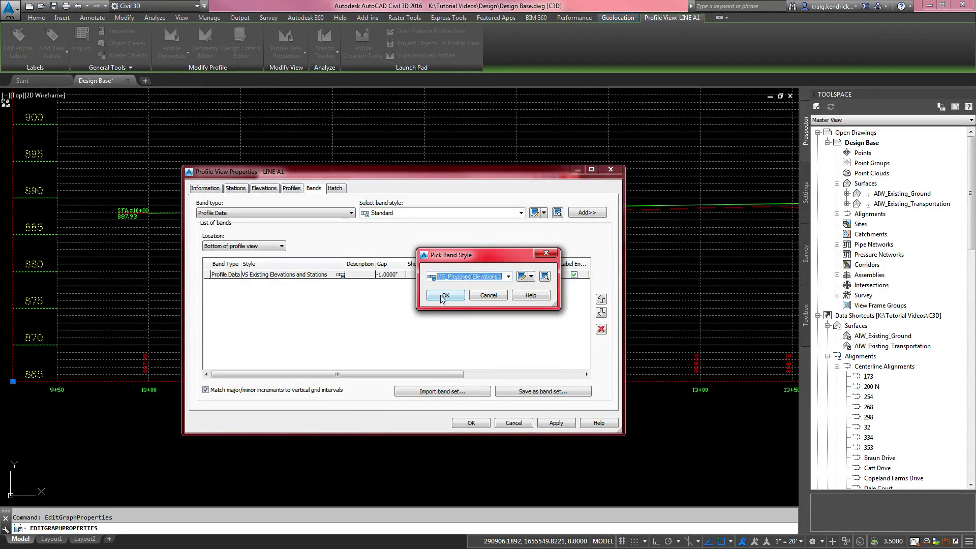
{"action": "left_click", "coordinate": [468, 299]}
{"action": "left_click", "coordinate": [340, 274]}
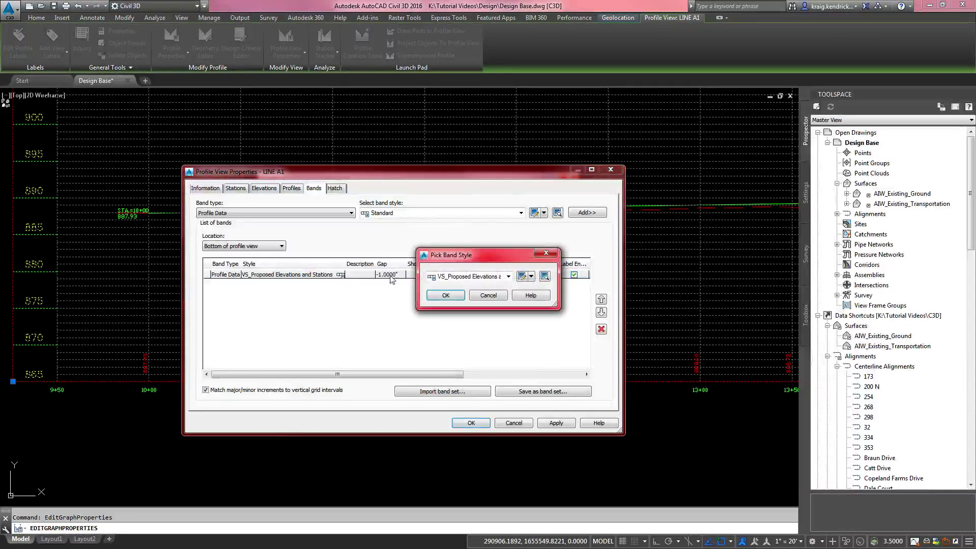
Inspect the major station label's EG Elevation and FG Elevation components in the band style
{"action": "left_click", "coordinate": [521, 276]}
{"action": "left_click", "coordinate": [374, 175]}
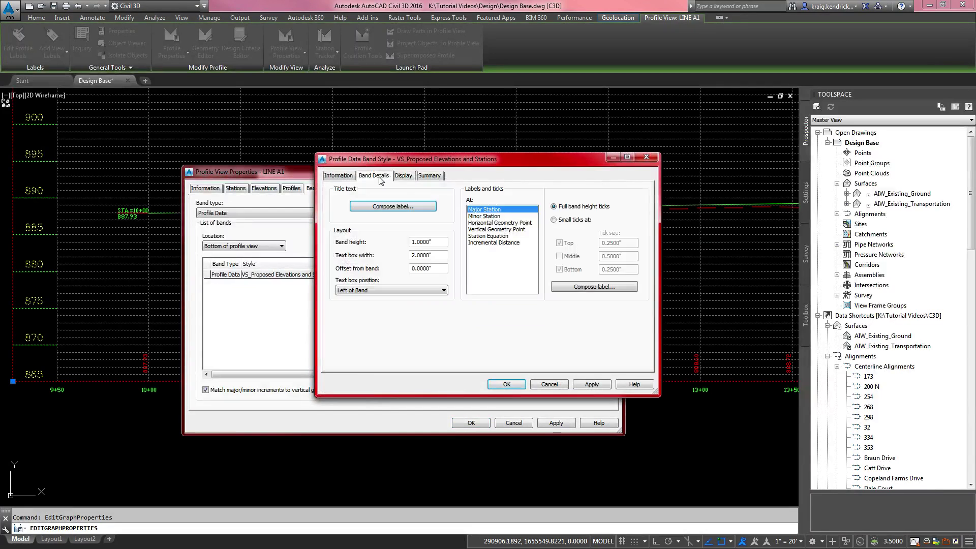
{"action": "left_click", "coordinate": [594, 286]}
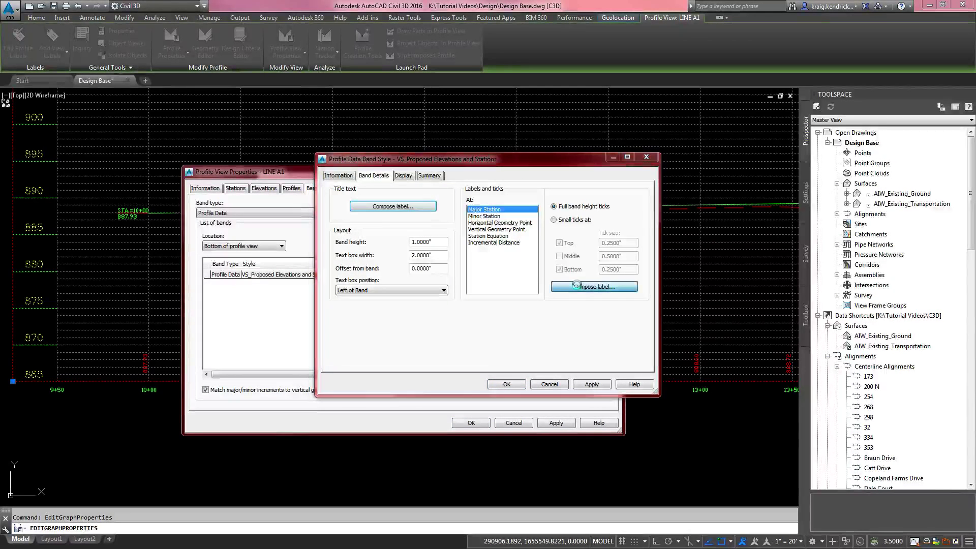
{"action": "left_click", "coordinate": [410, 193]}
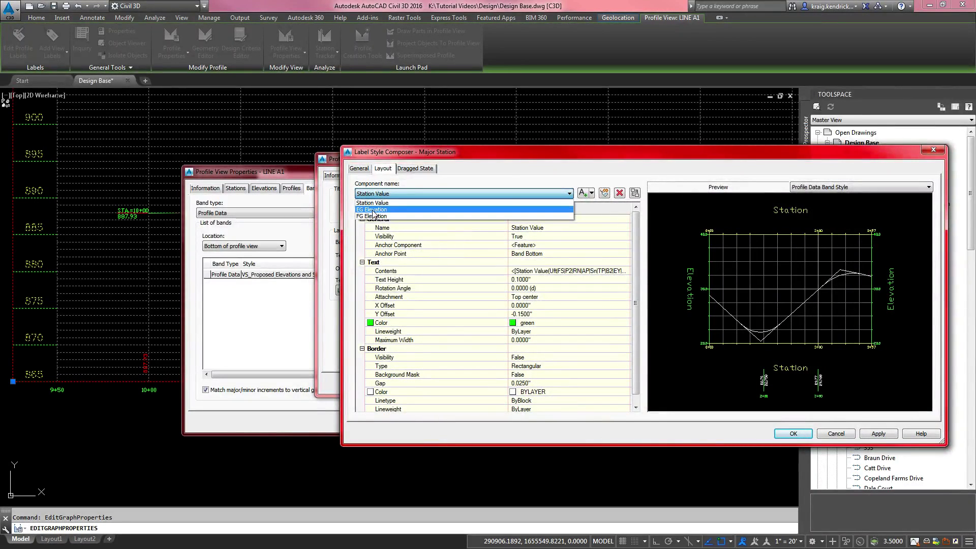
{"action": "left_click", "coordinate": [402, 207]}
{"action": "left_click", "coordinate": [508, 194]}
{"action": "left_click", "coordinate": [458, 215]}
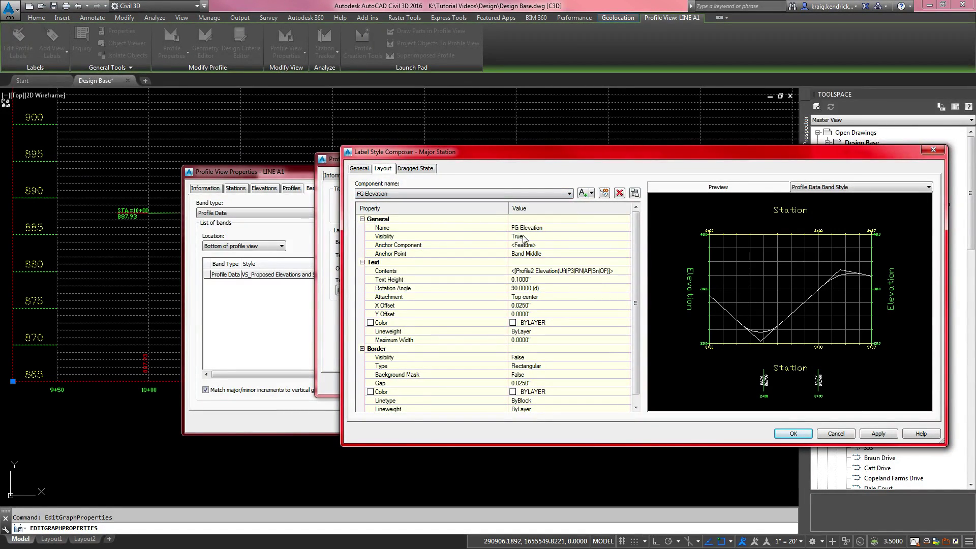
{"action": "left_click", "coordinate": [792, 433]}
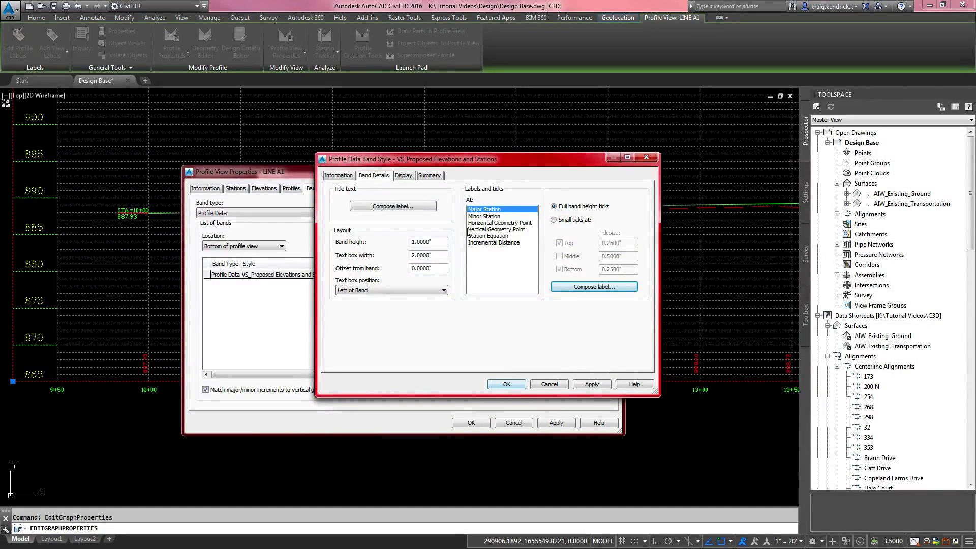
Review the minor station label layout, then close the band style dialogs
{"action": "left_click", "coordinate": [481, 216]}
{"action": "left_click", "coordinate": [584, 287]}
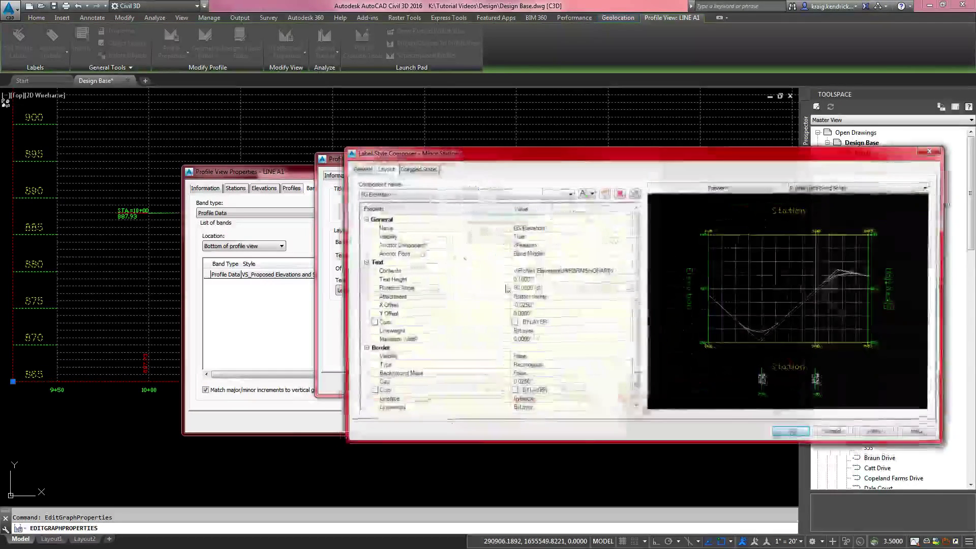
{"action": "left_click", "coordinate": [792, 432]}
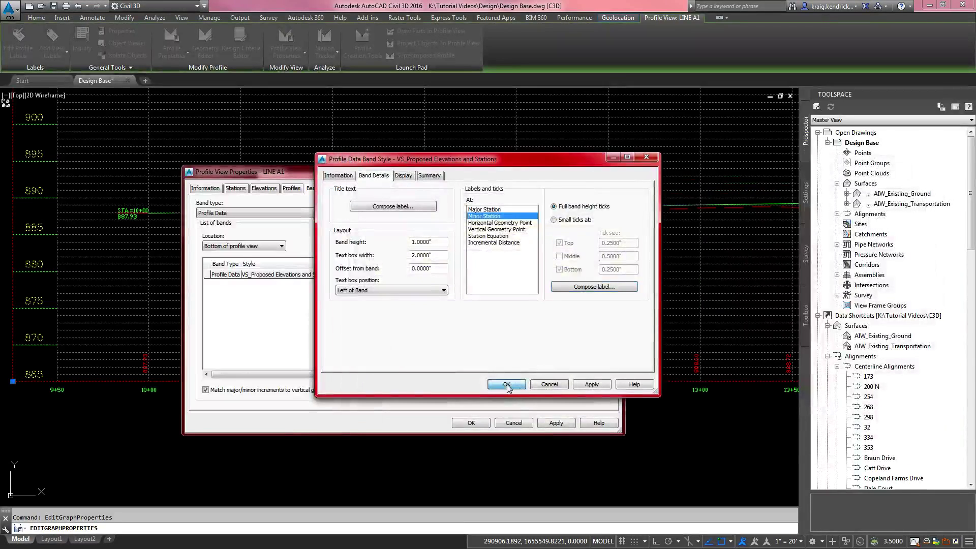
{"action": "left_click", "coordinate": [507, 385]}
{"action": "left_click", "coordinate": [445, 296]}
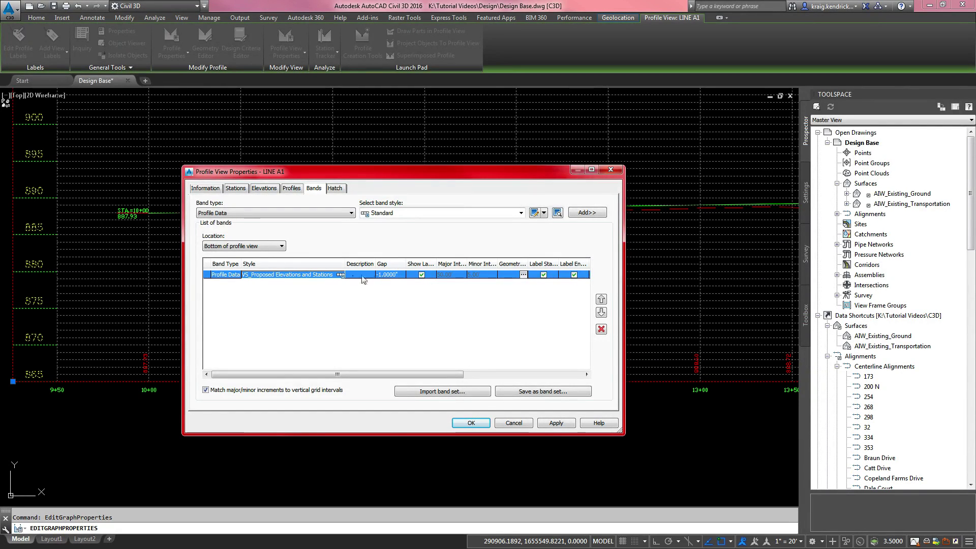
Set the Profile Data band gap to 0
{"action": "left_click", "coordinate": [389, 275]}
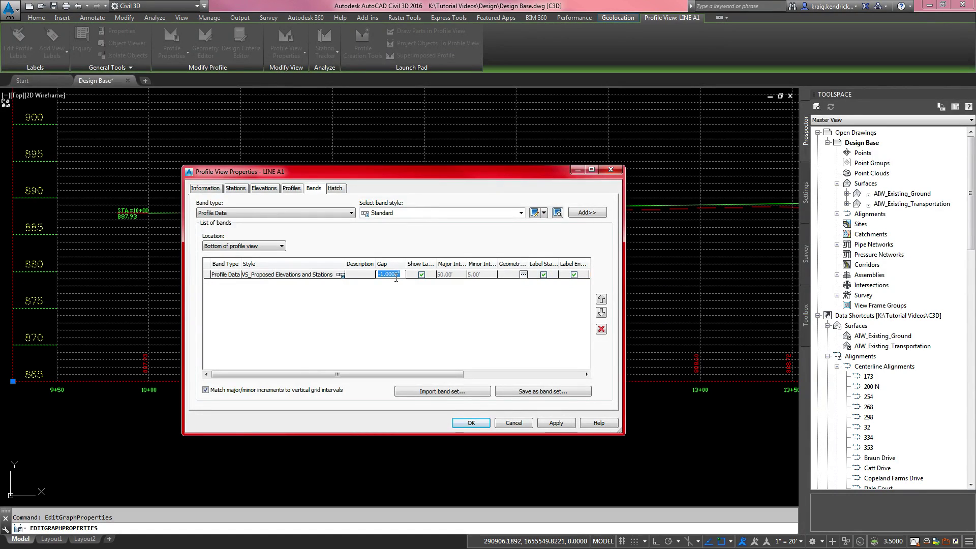
{"action": "type", "text": "0"}
{"action": "key", "text": "Return"}
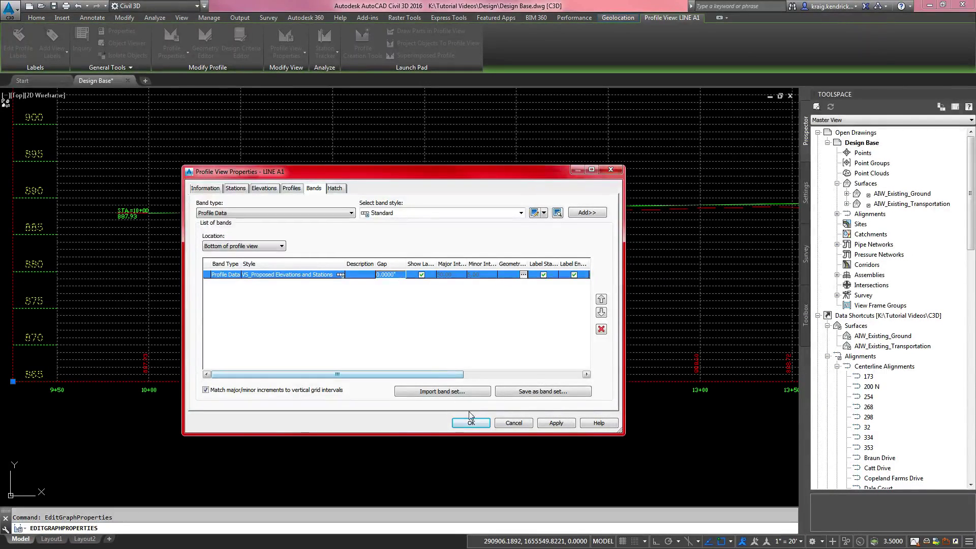
{"action": "left_click_drag", "start_coordinate": [410, 378], "coordinate": [522, 378]}
Set Profile1 to AIW_Existing_Ground and Profile2 to LINE A PG, then apply
{"action": "left_click", "coordinate": [497, 276]}
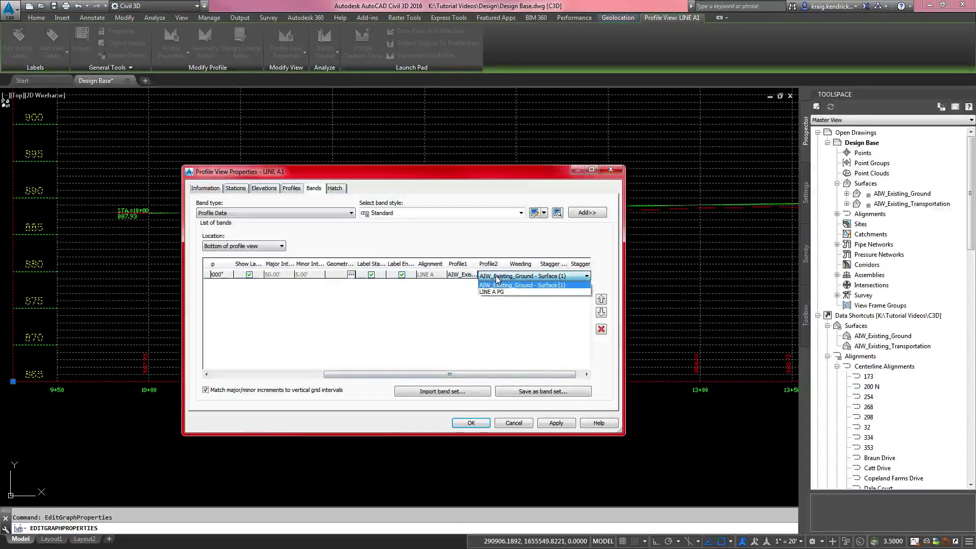
{"action": "left_click", "coordinate": [462, 275]}
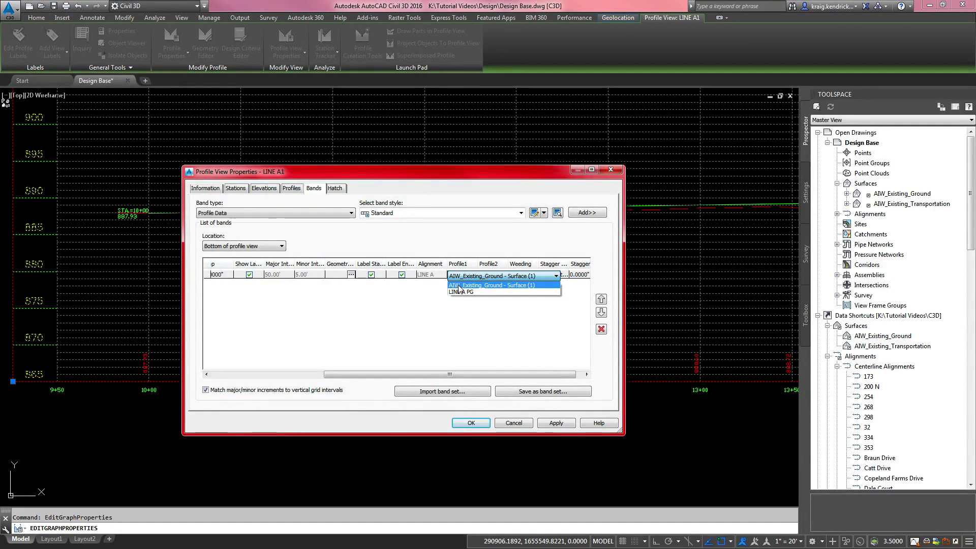
{"action": "left_click", "coordinate": [459, 285]}
{"action": "left_click", "coordinate": [493, 276]}
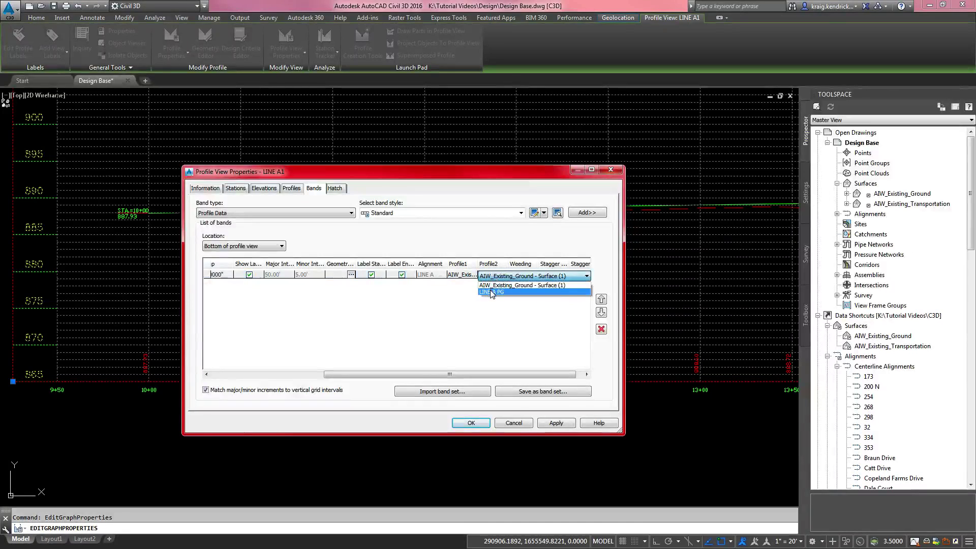
{"action": "left_click", "coordinate": [491, 292]}
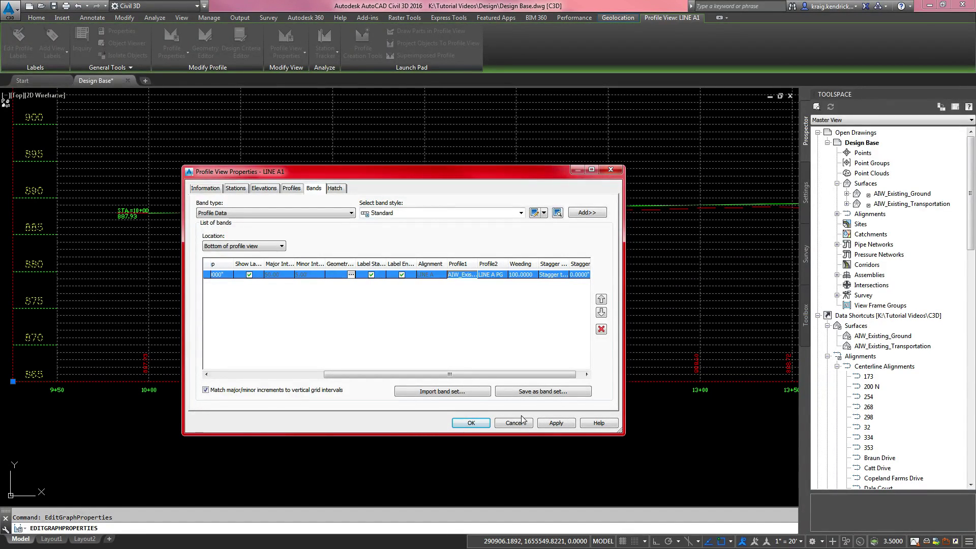
{"action": "left_click_drag", "start_coordinate": [397, 374], "coordinate": [284, 374]}
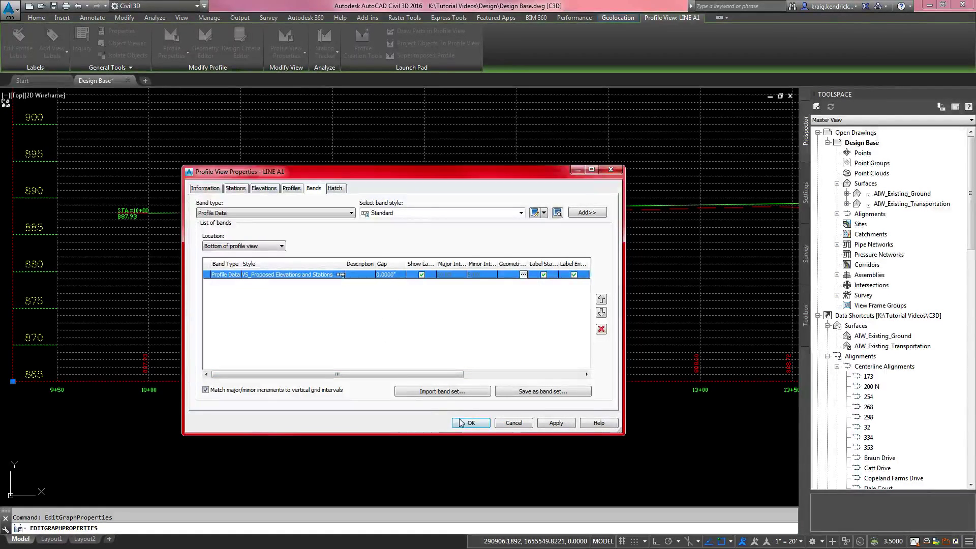
{"action": "left_click", "coordinate": [556, 423]}
Close the profile view properties and zoom in to inspect the Profile Data band
{"action": "left_click", "coordinate": [471, 423]}
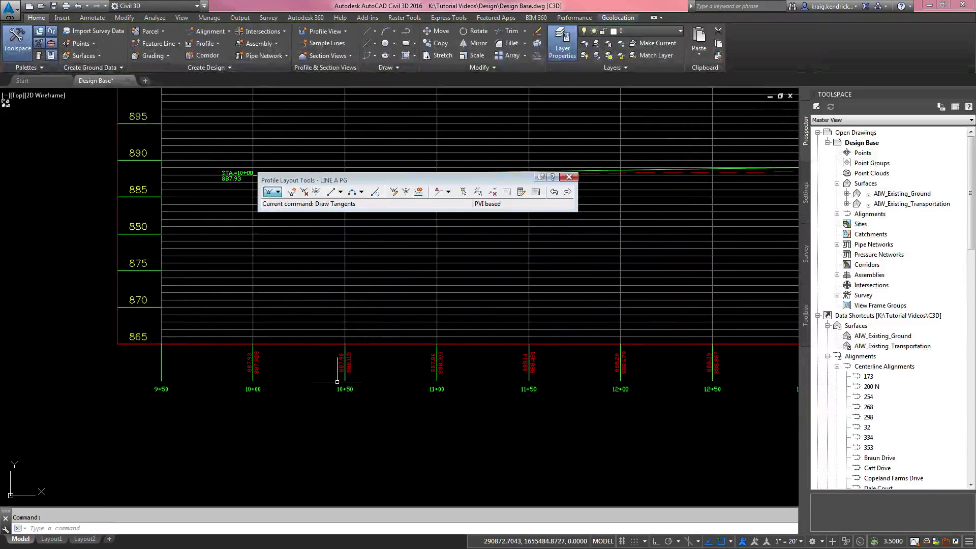
{"action": "scroll", "coordinate": [198, 375], "scroll_direction": "down", "scroll_amount": 1}
{"action": "scroll", "coordinate": [209, 359], "scroll_direction": "down", "scroll_amount": 2}
{"action": "scroll", "coordinate": [185, 352], "scroll_direction": "down", "scroll_amount": 1}
{"action": "scroll", "coordinate": [185, 352], "scroll_direction": "up", "scroll_amount": 5}
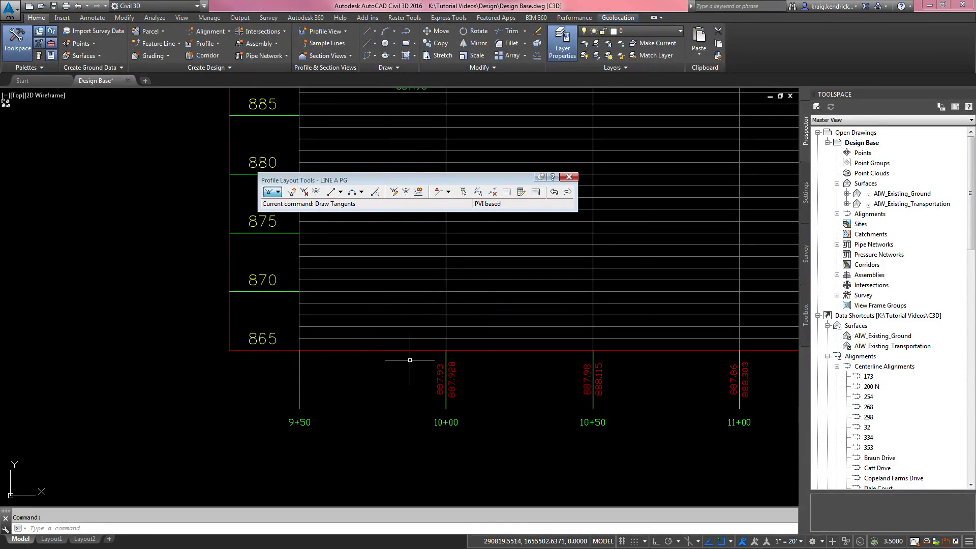
Change the Profile Data band gap to -1 in the LINE A1 profile view properties
{"action": "left_click", "coordinate": [433, 338]}
{"action": "right_click", "coordinate": [431, 336]}
{"action": "left_click", "coordinate": [465, 435]}
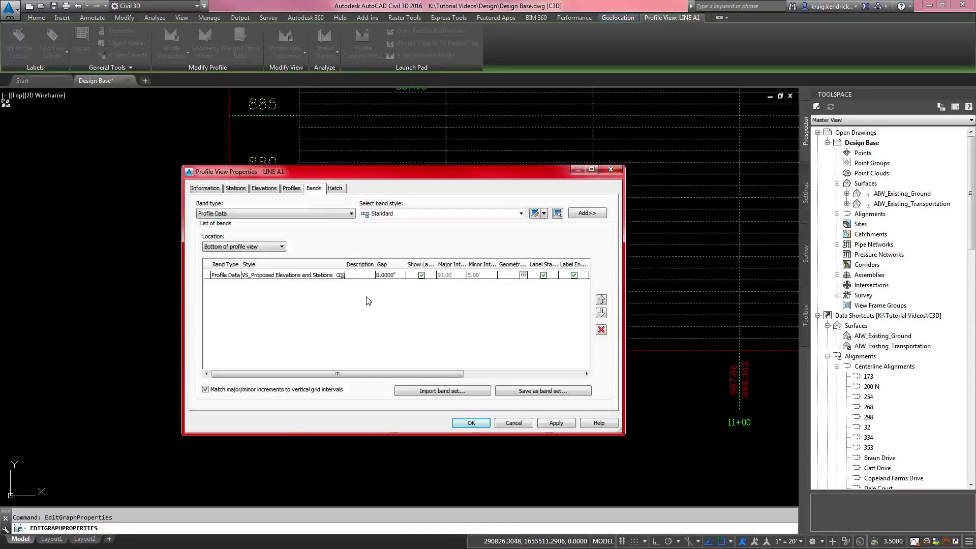
{"action": "double_click", "coordinate": [395, 275]}
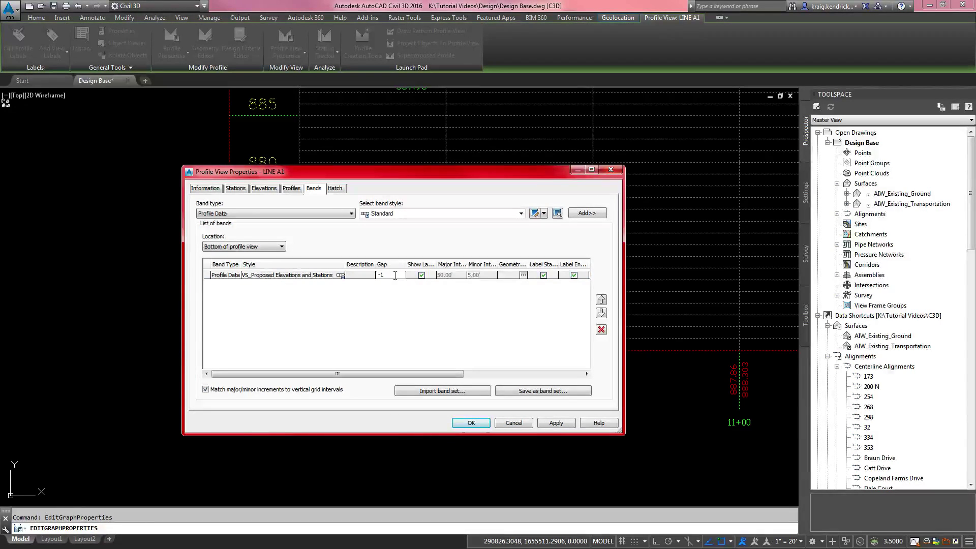
{"action": "key", "text": "Return"}
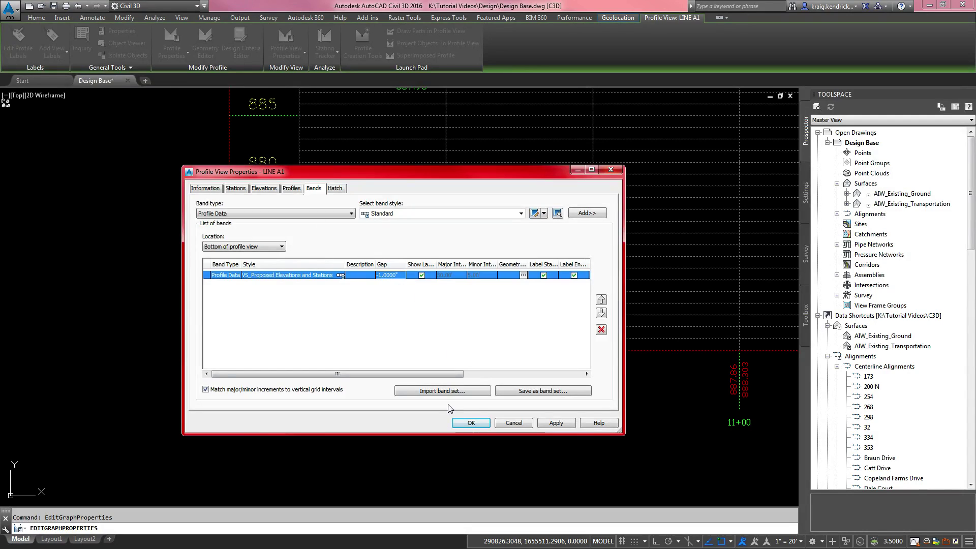
{"action": "left_click", "coordinate": [470, 423]}
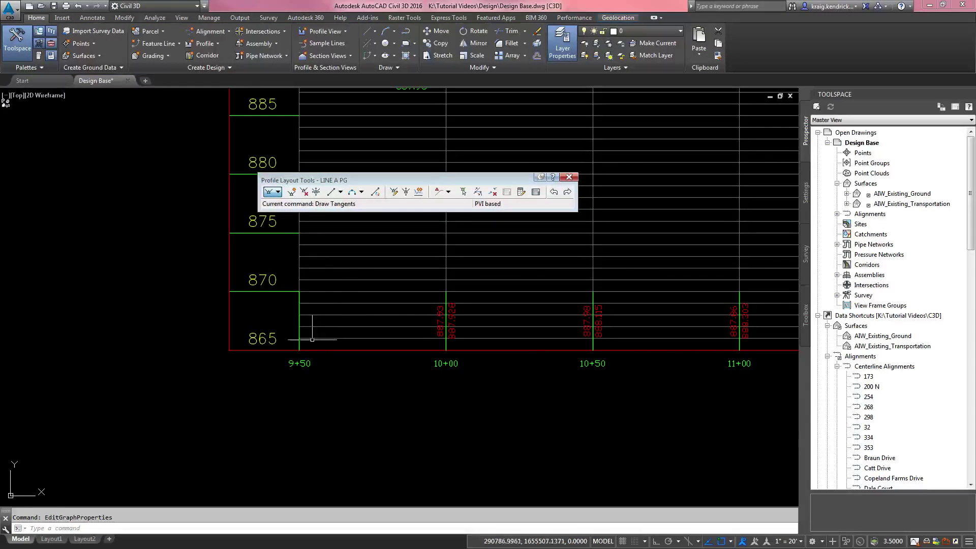
Move the STA 23+50 PVI label up and to the left with Osnap off
{"action": "scroll", "coordinate": [529, 316], "scroll_direction": "down", "scroll_amount": 2}
{"action": "middle_click_drag", "start_coordinate": [529, 316], "coordinate": [253, 323]}
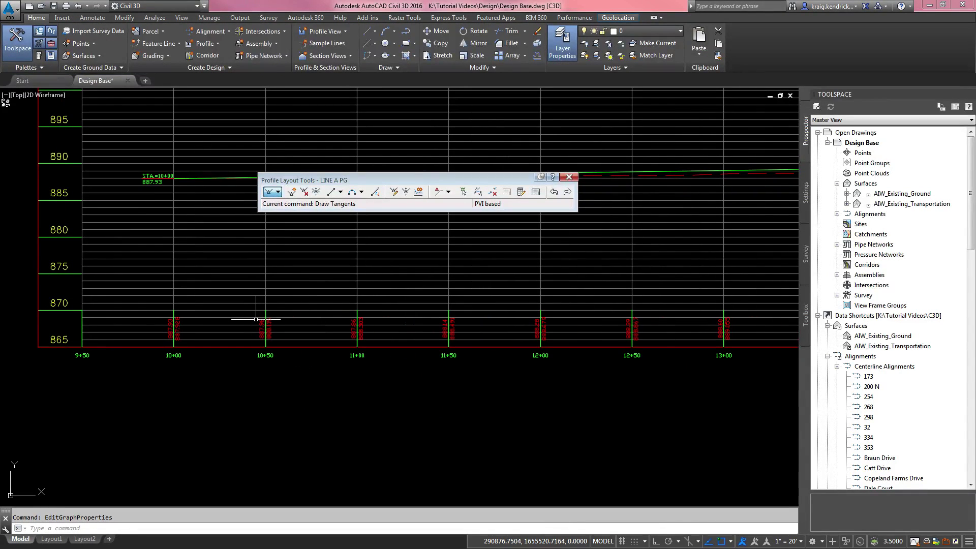
{"action": "scroll", "coordinate": [257, 320], "scroll_direction": "up", "scroll_amount": 5}
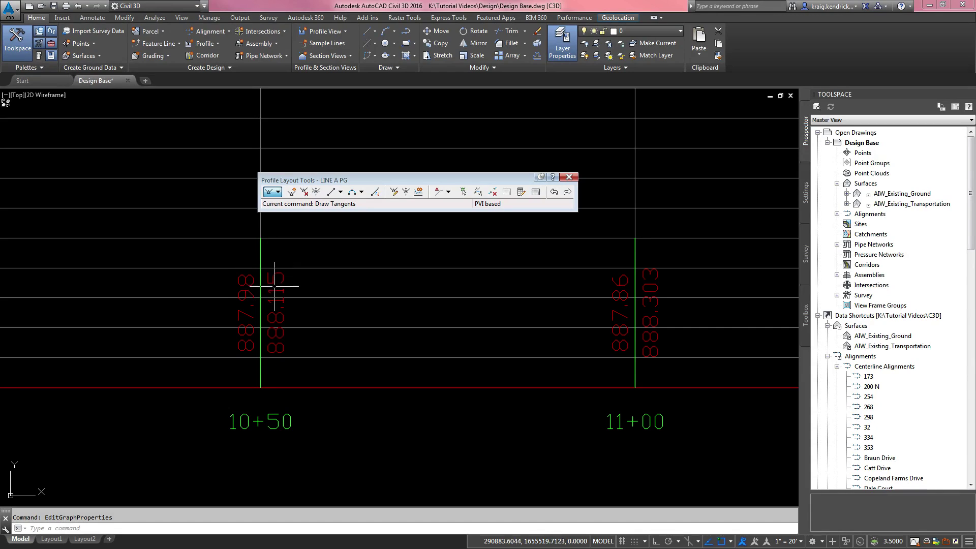
{"action": "scroll", "coordinate": [268, 279], "scroll_direction": "down", "scroll_amount": 5}
{"action": "scroll", "coordinate": [272, 290], "scroll_direction": "up", "scroll_amount": 3}
{"action": "scroll", "coordinate": [282, 315], "scroll_direction": "up", "scroll_amount": 4}
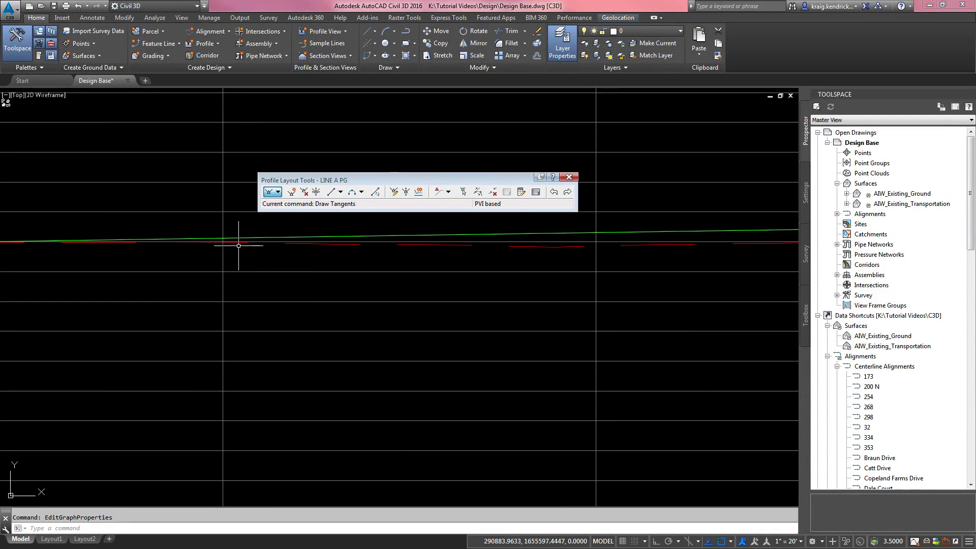
{"action": "scroll", "coordinate": [257, 338], "scroll_direction": "down", "scroll_amount": 3}
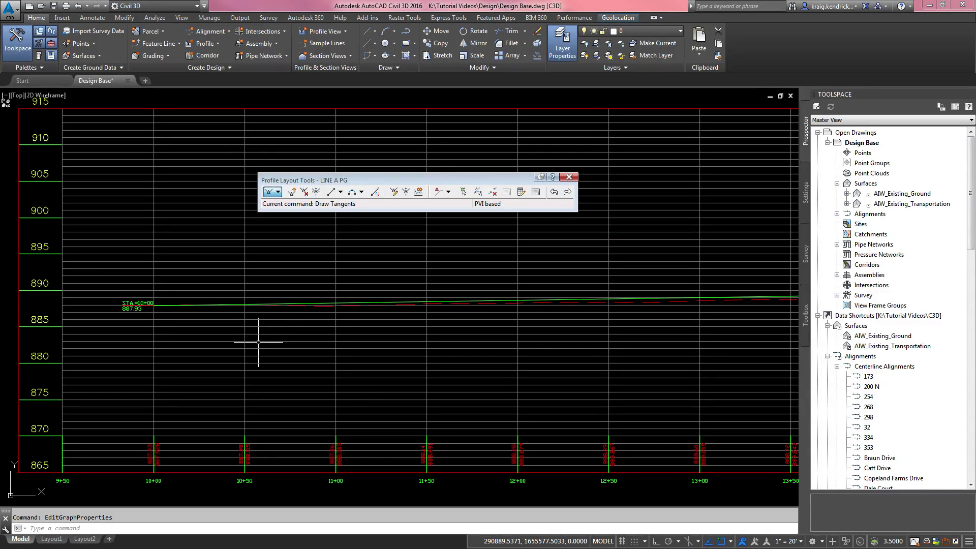
{"action": "scroll", "coordinate": [258, 340], "scroll_direction": "down", "scroll_amount": 3}
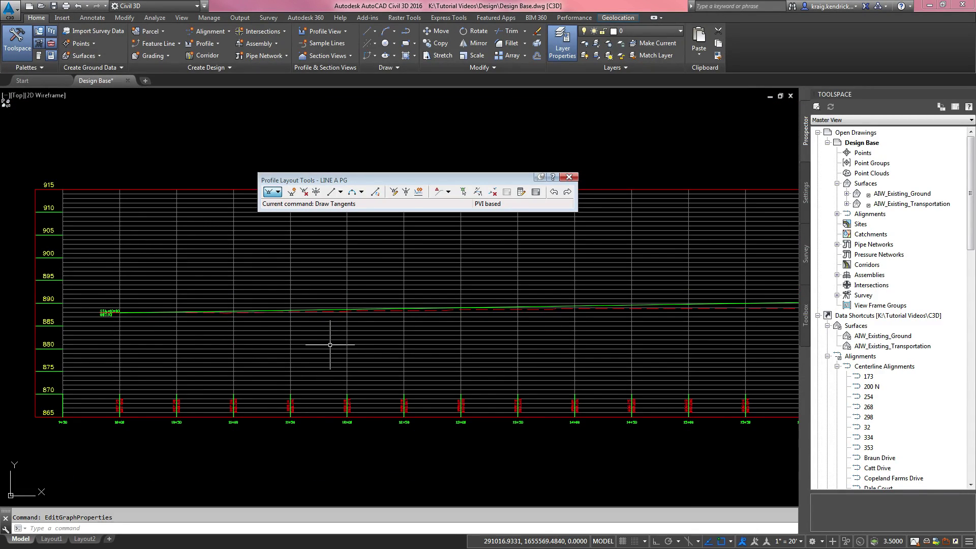
{"action": "scroll", "coordinate": [329, 344], "scroll_direction": "up", "scroll_amount": 3}
{"action": "scroll", "coordinate": [551, 327], "scroll_direction": "down", "scroll_amount": 3}
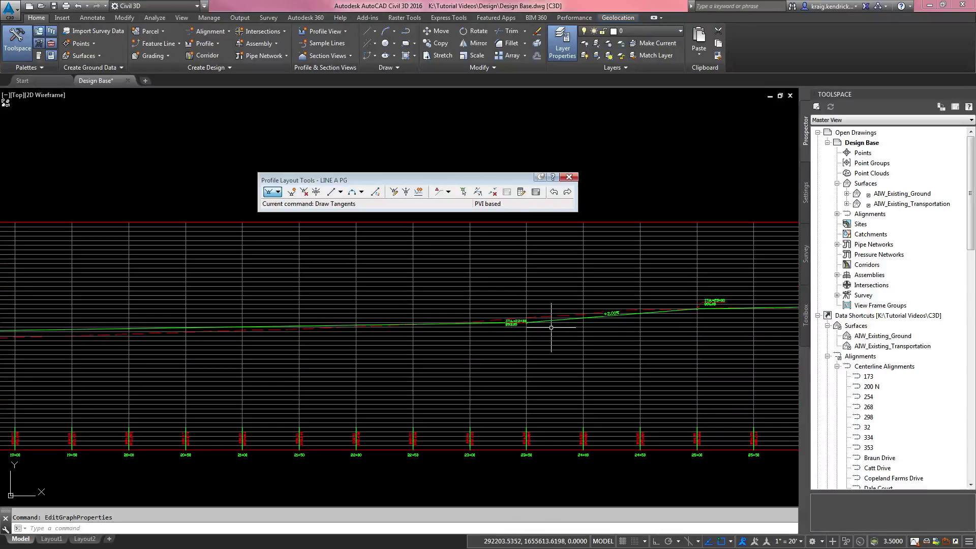
{"action": "scroll", "coordinate": [514, 330], "scroll_direction": "up", "scroll_amount": 3}
{"action": "scroll", "coordinate": [430, 337], "scroll_direction": "down", "scroll_amount": 2}
{"action": "scroll", "coordinate": [475, 337], "scroll_direction": "up", "scroll_amount": 2}
{"action": "left_click", "coordinate": [477, 336]}
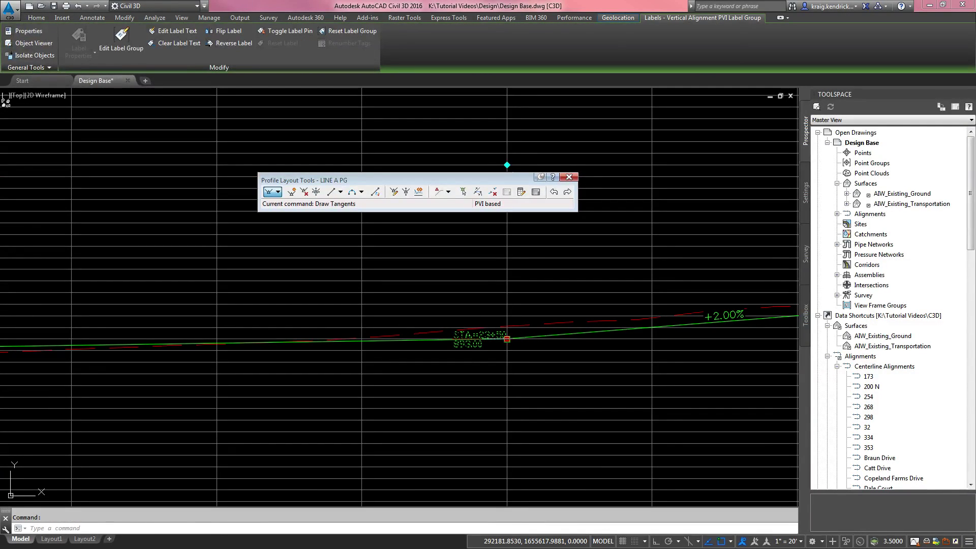
{"action": "left_click", "coordinate": [507, 338]}
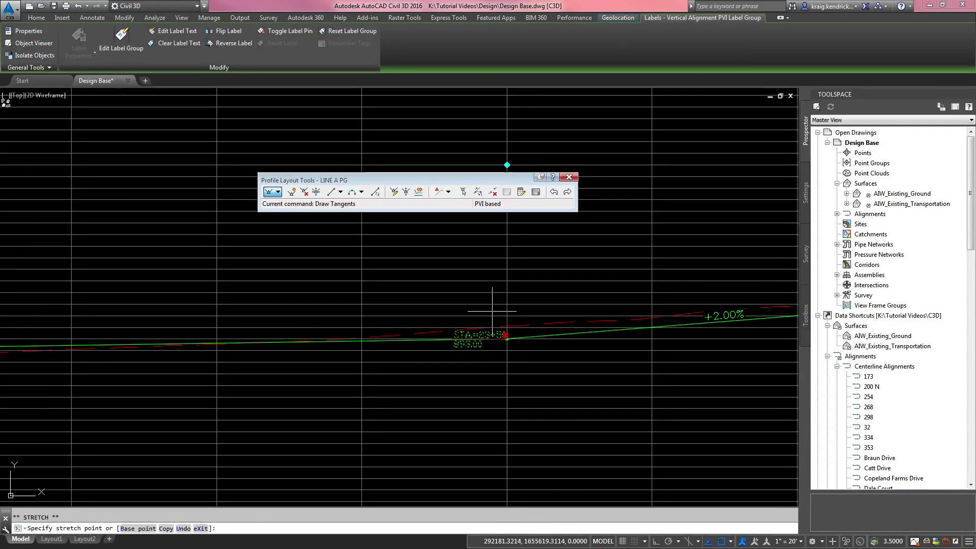
{"action": "key", "text": "F3"}
{"action": "left_click", "coordinate": [468, 296]}
{"action": "key", "text": "Escape"}
{"action": "scroll", "coordinate": [483, 322], "scroll_direction": "down", "scroll_amount": 2}
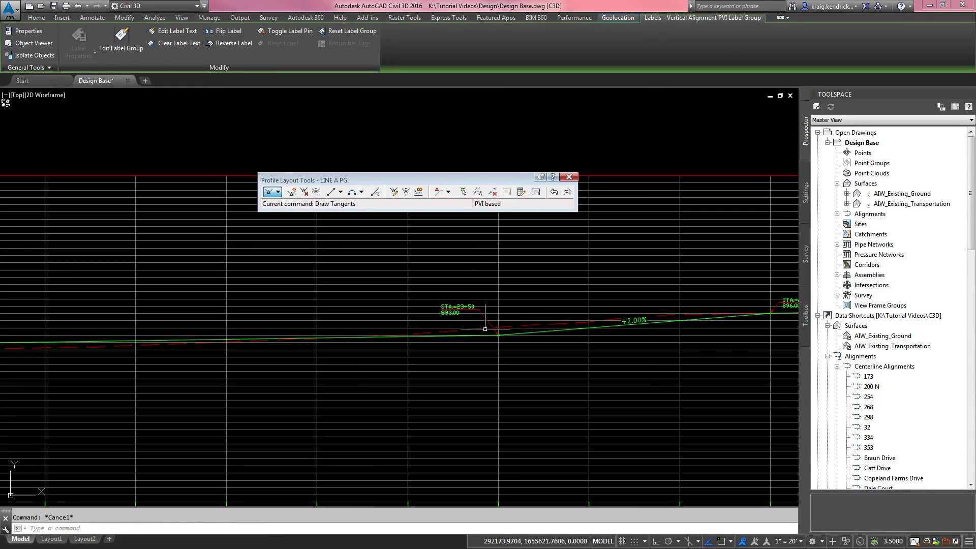
{"action": "key", "text": "Escape"}
Zoom around the profile and shift the Profile Layout Tools window slightly
{"action": "scroll", "coordinate": [325, 341], "scroll_direction": "up", "scroll_amount": 2}
{"action": "scroll", "coordinate": [317, 343], "scroll_direction": "down", "scroll_amount": 2}
{"action": "scroll", "coordinate": [316, 343], "scroll_direction": "up", "scroll_amount": 2}
{"action": "scroll", "coordinate": [141, 342], "scroll_direction": "down", "scroll_amount": 2}
{"action": "scroll", "coordinate": [138, 352], "scroll_direction": "down", "scroll_amount": 3}
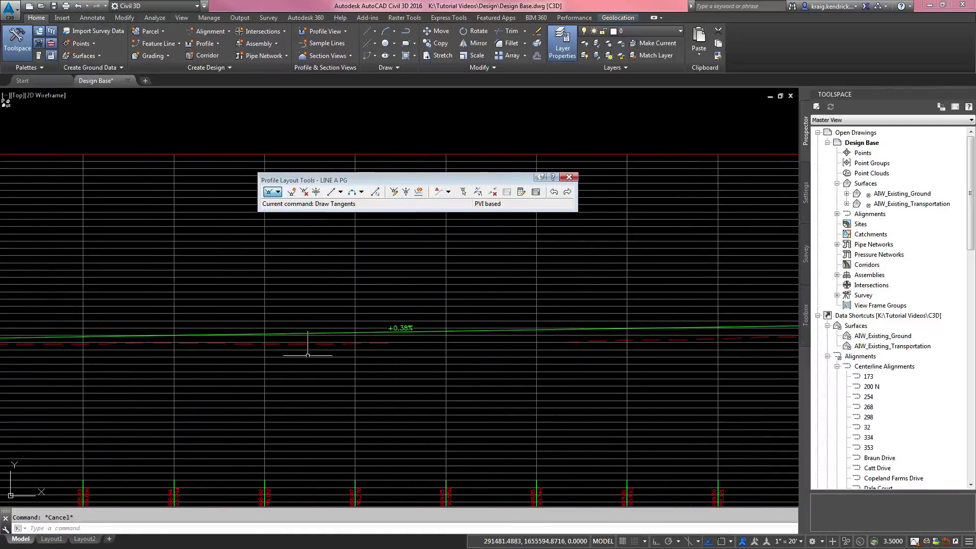
{"action": "scroll", "coordinate": [303, 358], "scroll_direction": "down", "scroll_amount": 2}
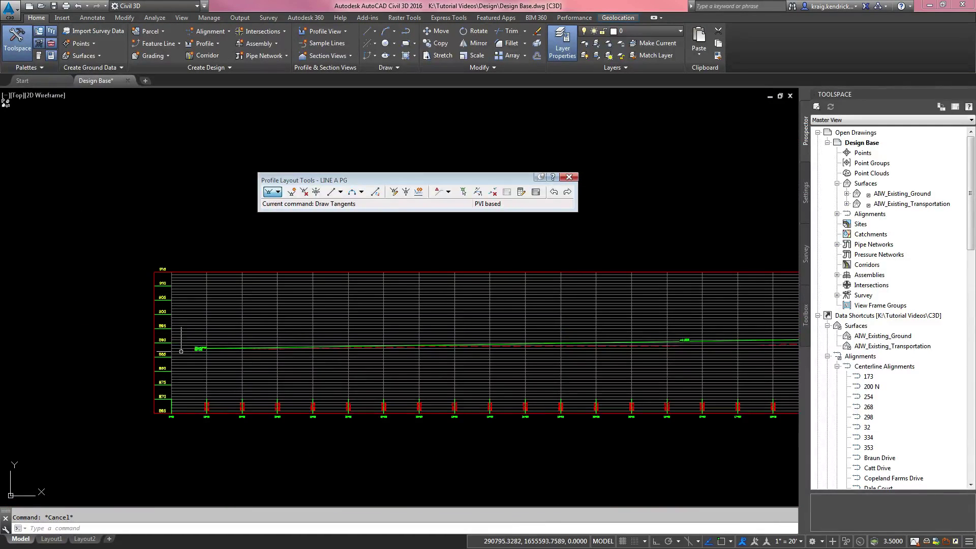
{"action": "scroll", "coordinate": [181, 341], "scroll_direction": "up", "scroll_amount": 2}
{"action": "scroll", "coordinate": [370, 347], "scroll_direction": "up", "scroll_amount": 2}
{"action": "scroll", "coordinate": [369, 347], "scroll_direction": "up", "scroll_amount": 2}
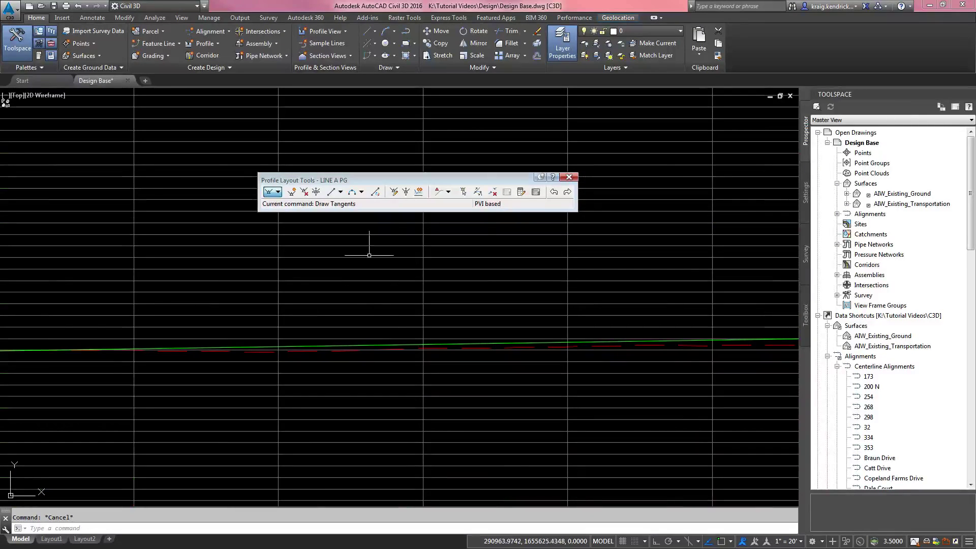
{"action": "left_click_drag", "start_coordinate": [361, 181], "coordinate": [352, 189]}
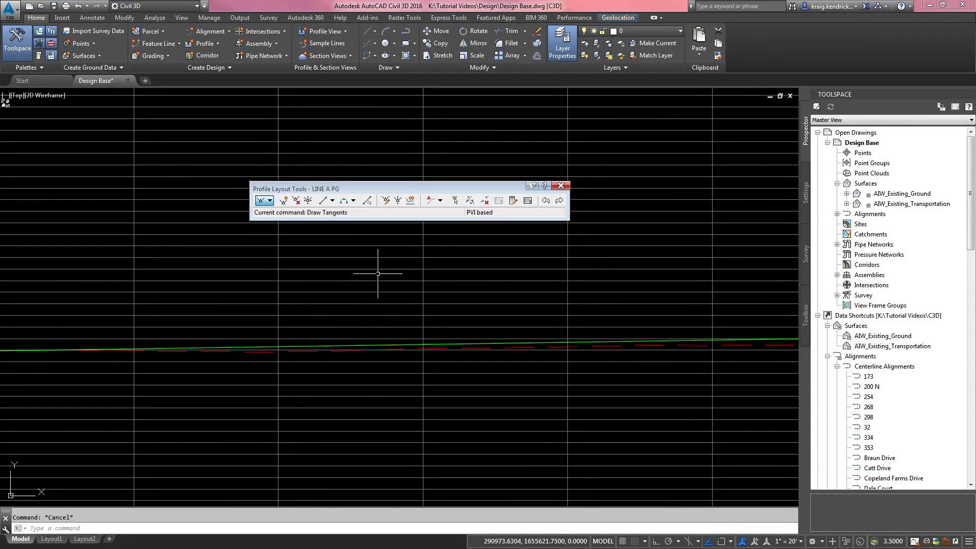
{"action": "mouse_move", "coordinate": [391, 344]}
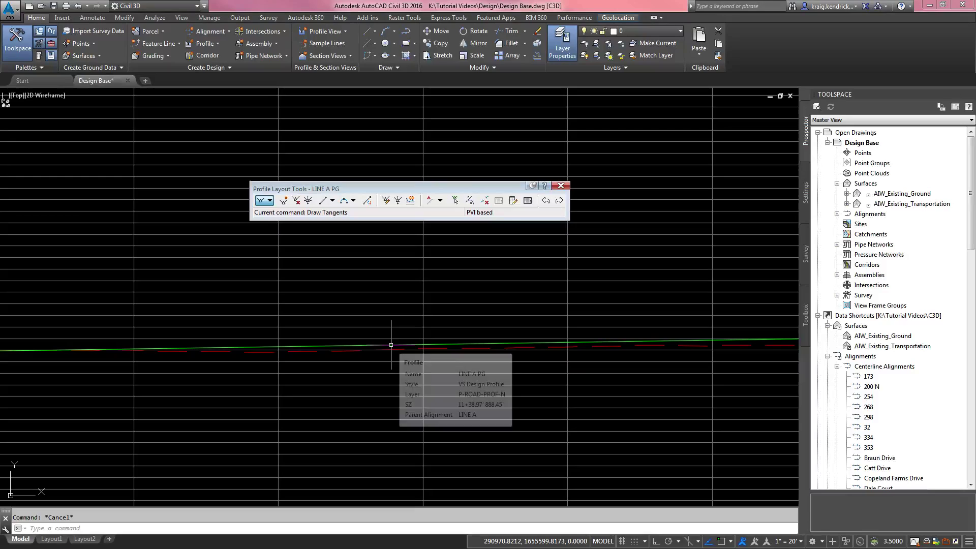
Add a 75-foot free parabolic vertical curve at the STA 23+50 PVI
{"action": "left_click", "coordinate": [353, 200]}
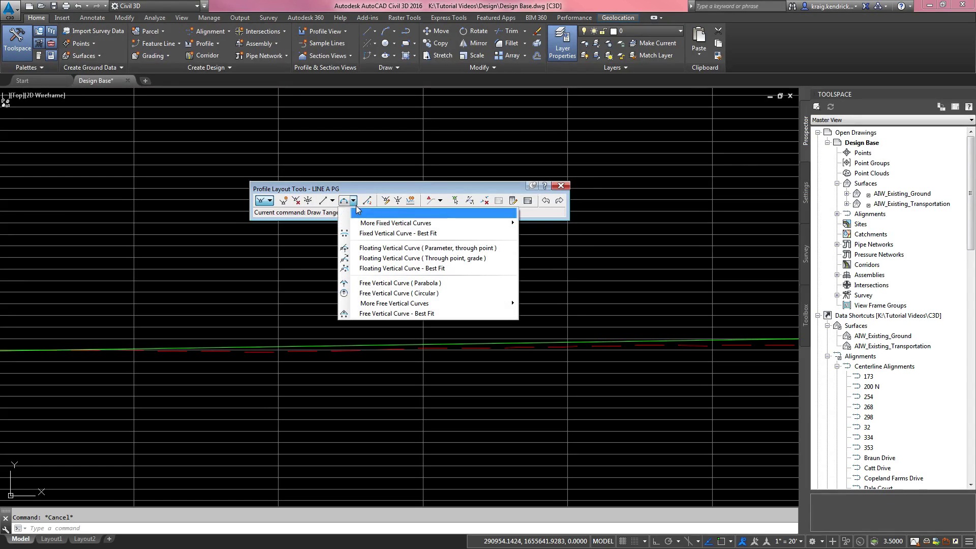
{"action": "left_click", "coordinate": [365, 284]}
{"action": "scroll", "coordinate": [386, 380], "scroll_direction": "down", "scroll_amount": 3}
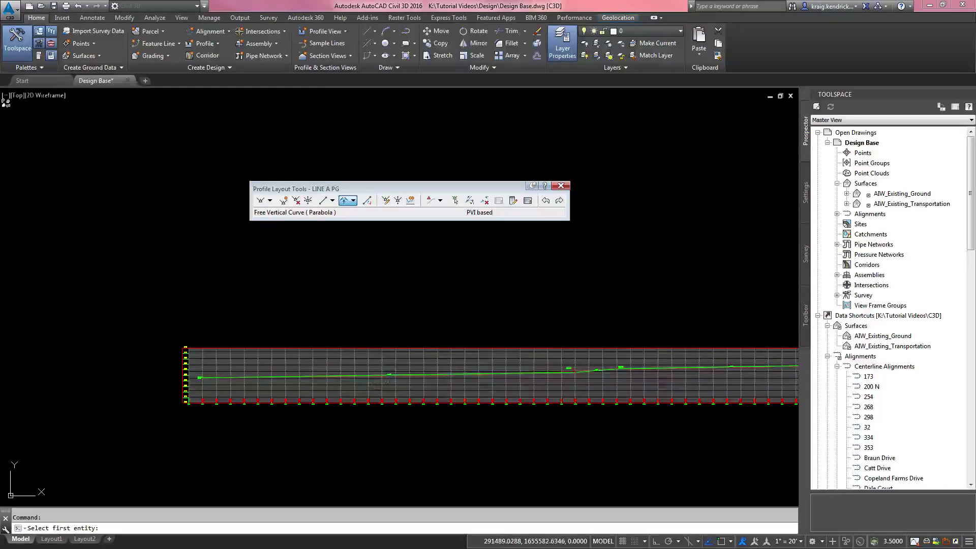
{"action": "scroll", "coordinate": [386, 380], "scroll_direction": "up", "scroll_amount": 5}
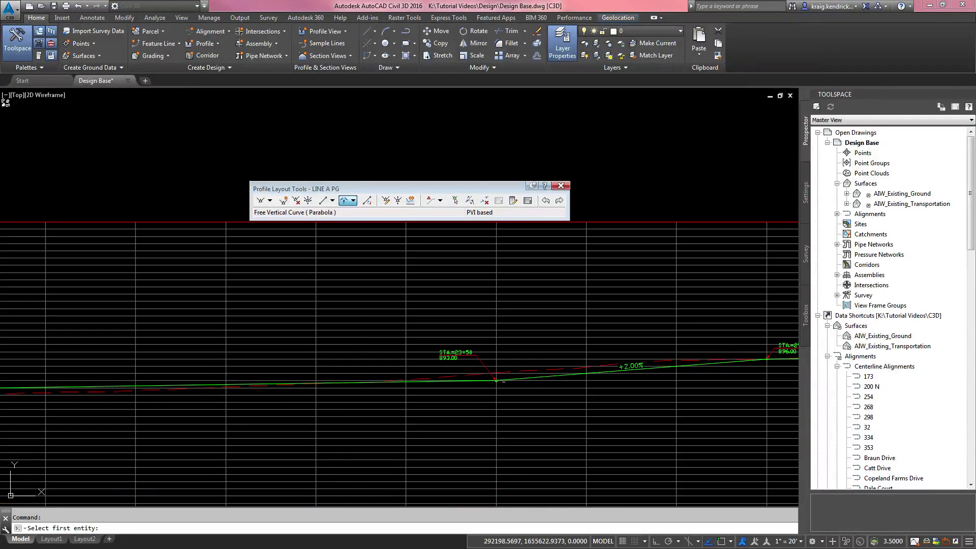
{"action": "scroll", "coordinate": [472, 380], "scroll_direction": "up", "scroll_amount": 2}
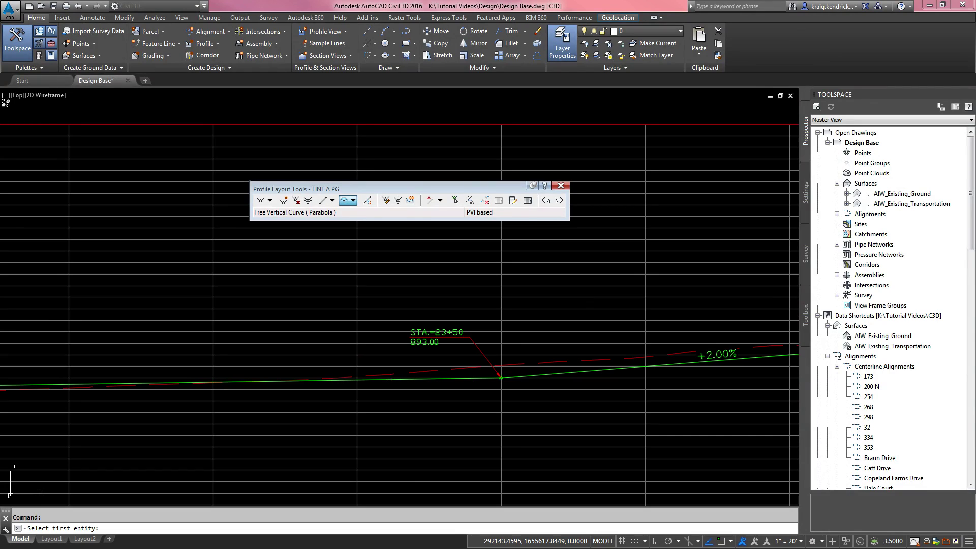
{"action": "left_click", "coordinate": [389, 379]}
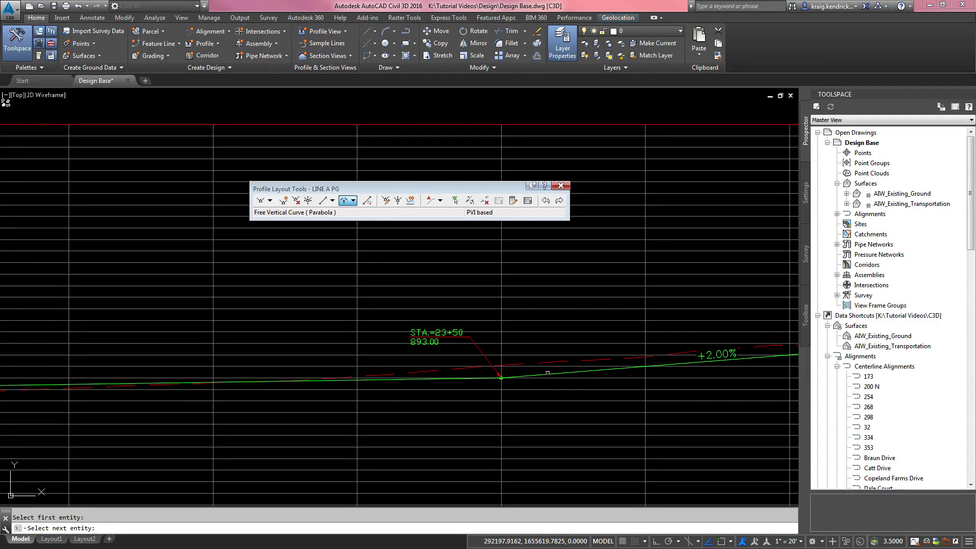
{"action": "left_click", "coordinate": [549, 374]}
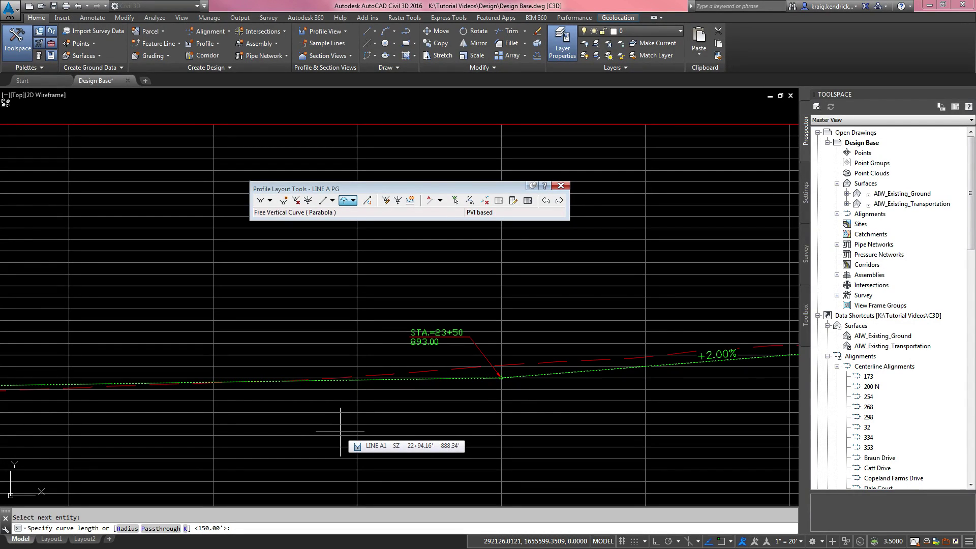
{"action": "type", "text": "75"}
{"action": "key", "text": "Return"}
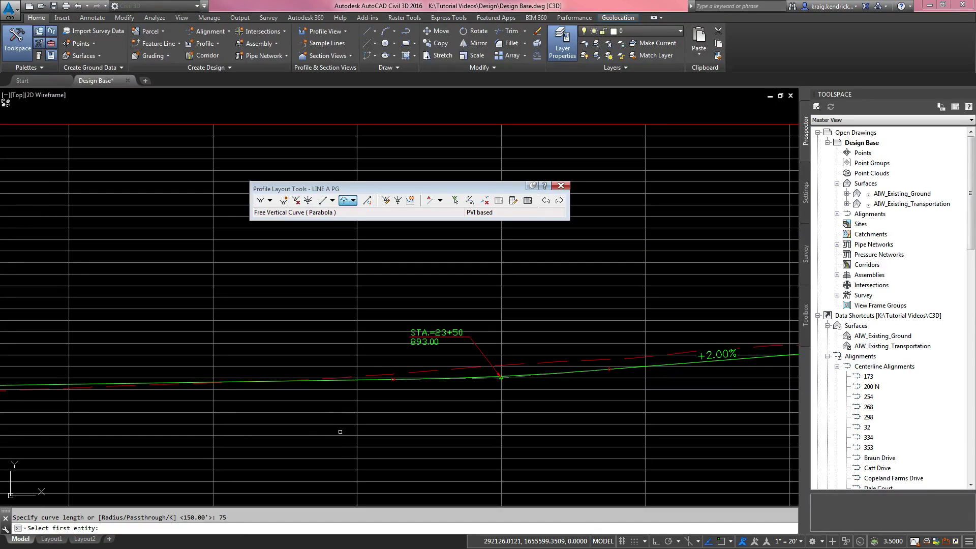
Add a matching 75-foot free parabolic vertical curve at the STA 25+00 PVI
{"action": "middle_click_drag", "start_coordinate": [397, 418], "coordinate": [213, 391]}
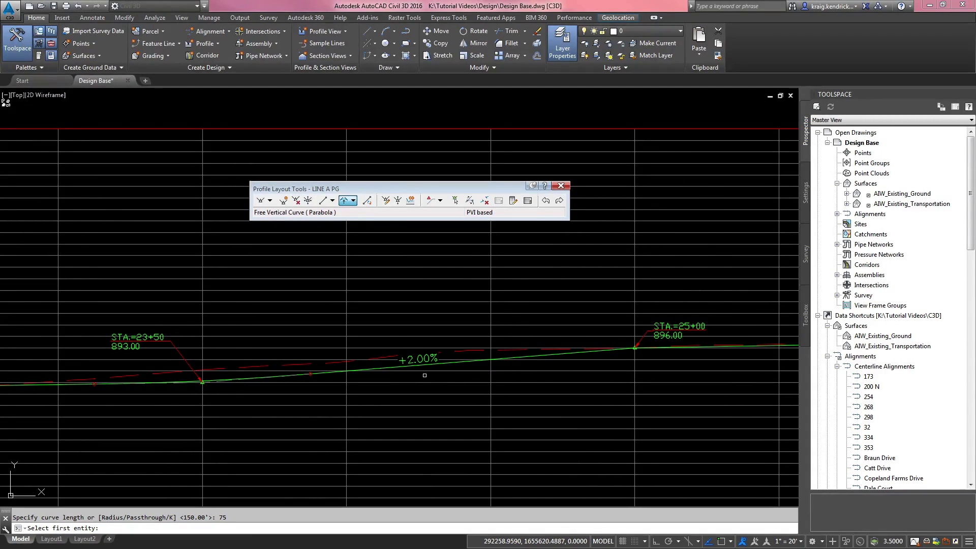
{"action": "scroll", "coordinate": [425, 375], "scroll_direction": "right", "scroll_amount": 4}
{"action": "left_click", "coordinate": [488, 351]}
{"action": "scroll", "coordinate": [579, 347], "scroll_direction": "up", "scroll_amount": 4}
{"action": "left_click", "coordinate": [584, 344]}
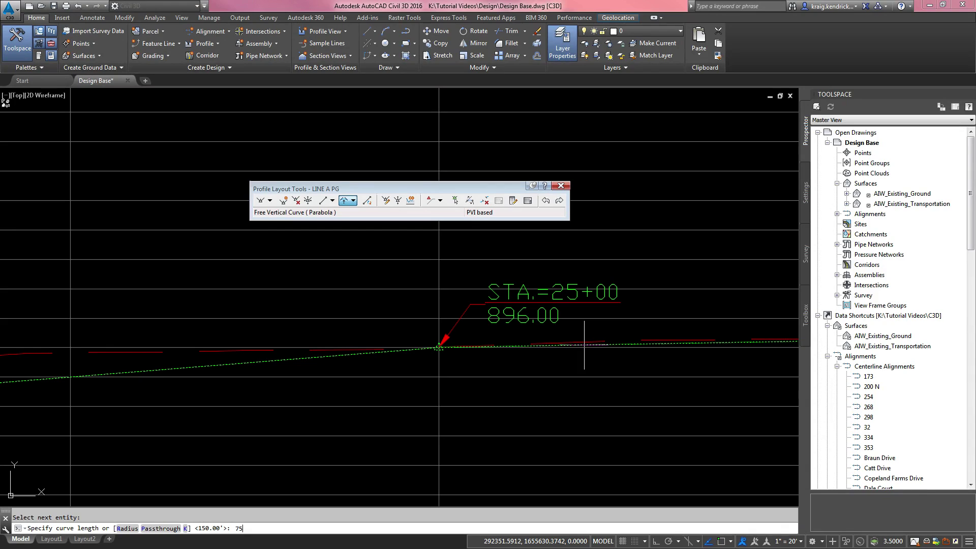
{"action": "key", "text": "Return"}
{"action": "scroll", "coordinate": [382, 437], "scroll_direction": "down", "scroll_amount": 3}
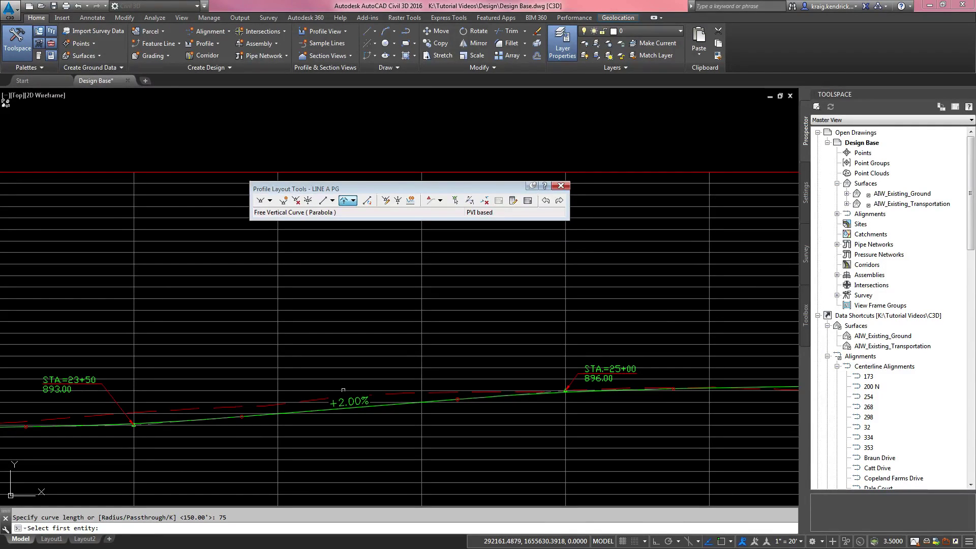
{"action": "scroll", "coordinate": [406, 395], "scroll_direction": "up", "scroll_amount": 6}
{"action": "scroll", "coordinate": [411, 391], "scroll_direction": "up", "scroll_amount": 3}
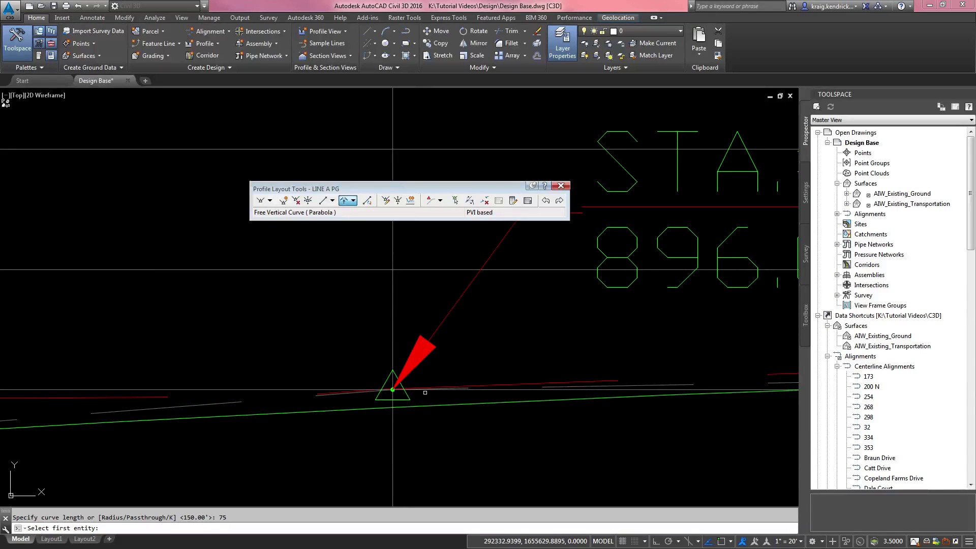
{"action": "scroll", "coordinate": [398, 391], "scroll_direction": "down", "scroll_amount": 8}
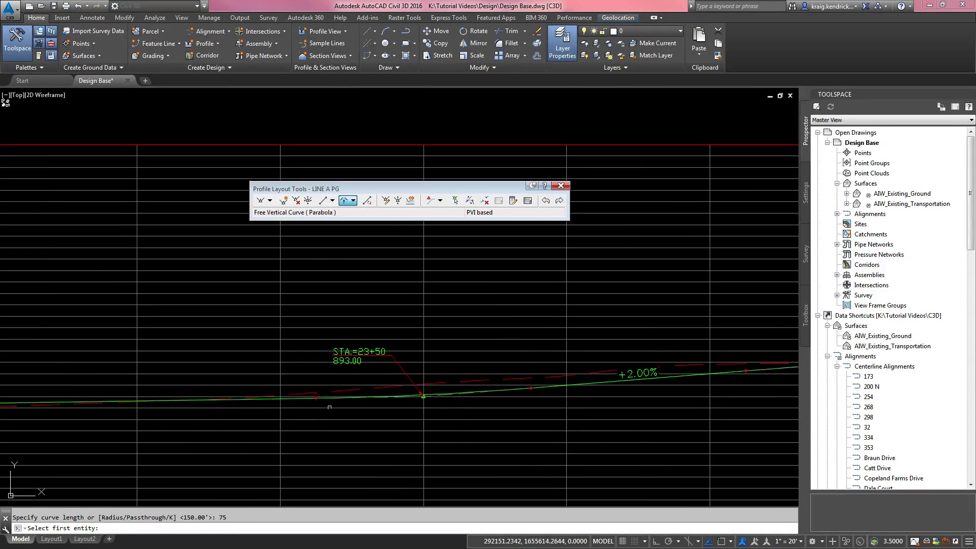
{"action": "scroll", "coordinate": [447, 402], "scroll_direction": "down", "scroll_amount": 4}
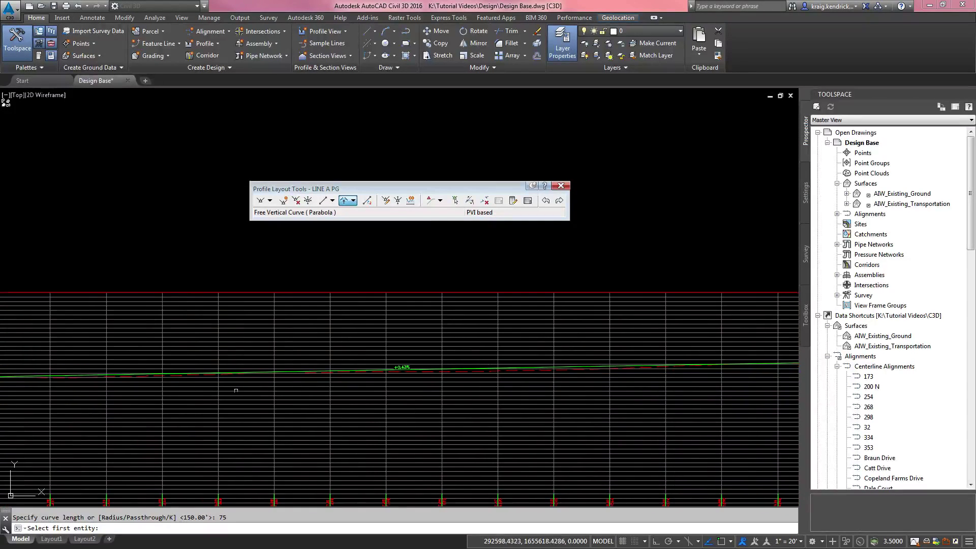
Join the two tangents at the STA 33+28 PVI with a 200-foot free parabolic vertical curve
{"action": "scroll", "coordinate": [527, 405], "scroll_direction": "up", "scroll_amount": 5}
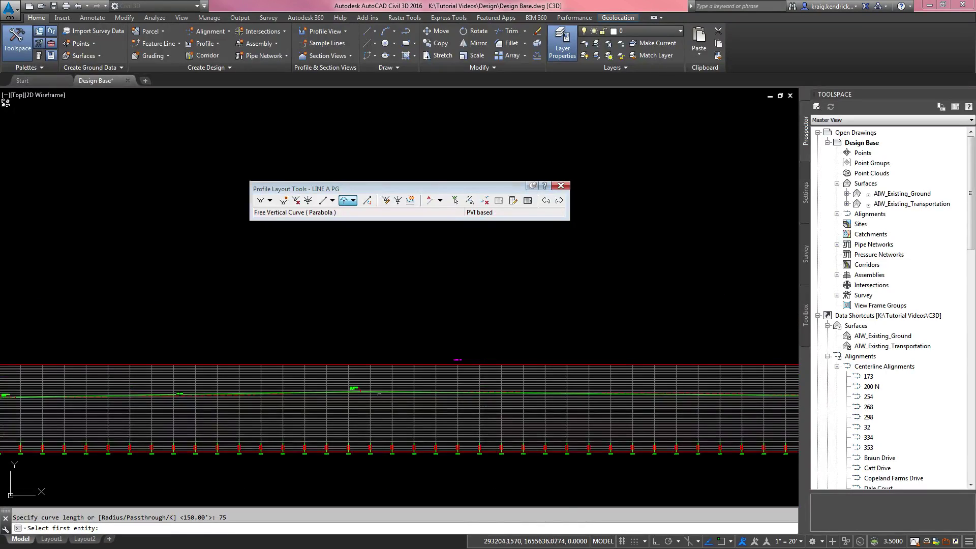
{"action": "scroll", "coordinate": [386, 380], "scroll_direction": "up", "scroll_amount": 4}
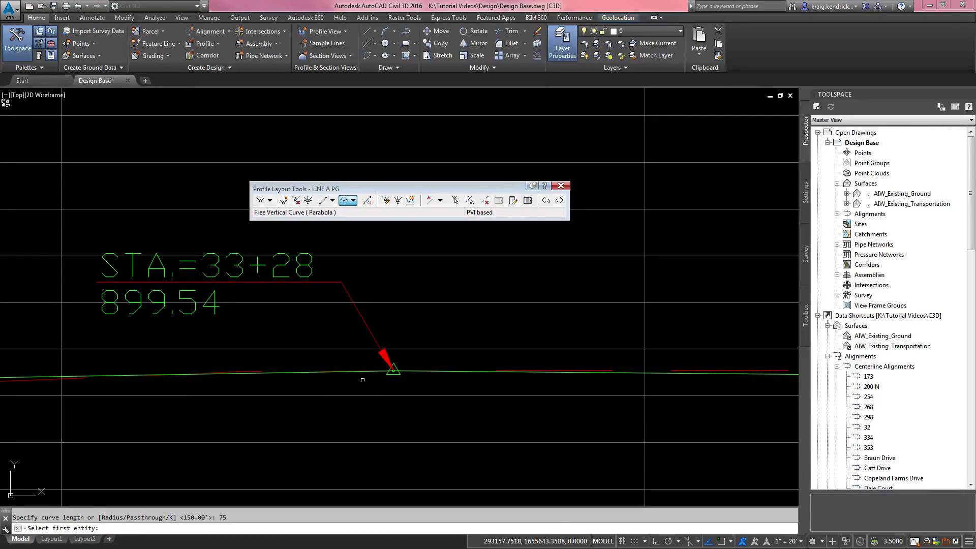
{"action": "left_click", "coordinate": [311, 372]}
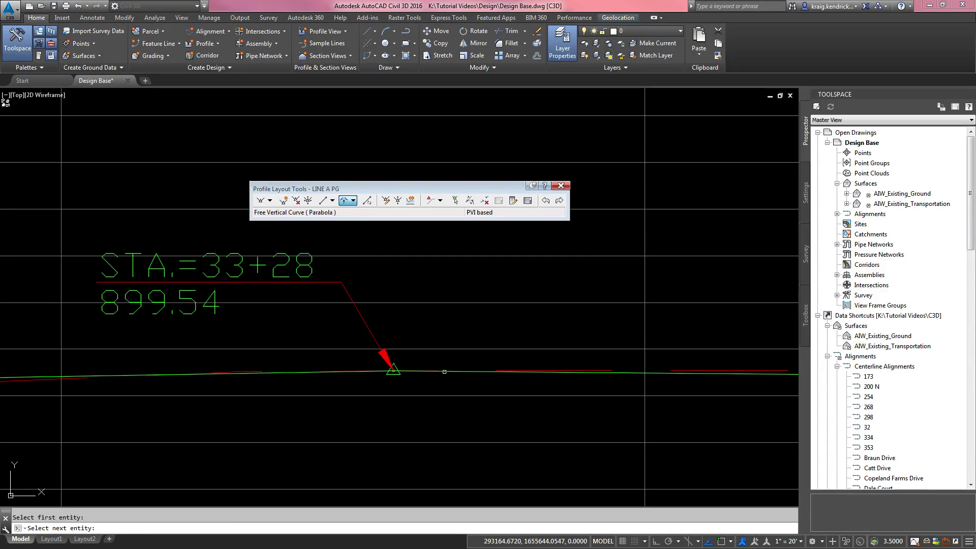
{"action": "left_click", "coordinate": [446, 371]}
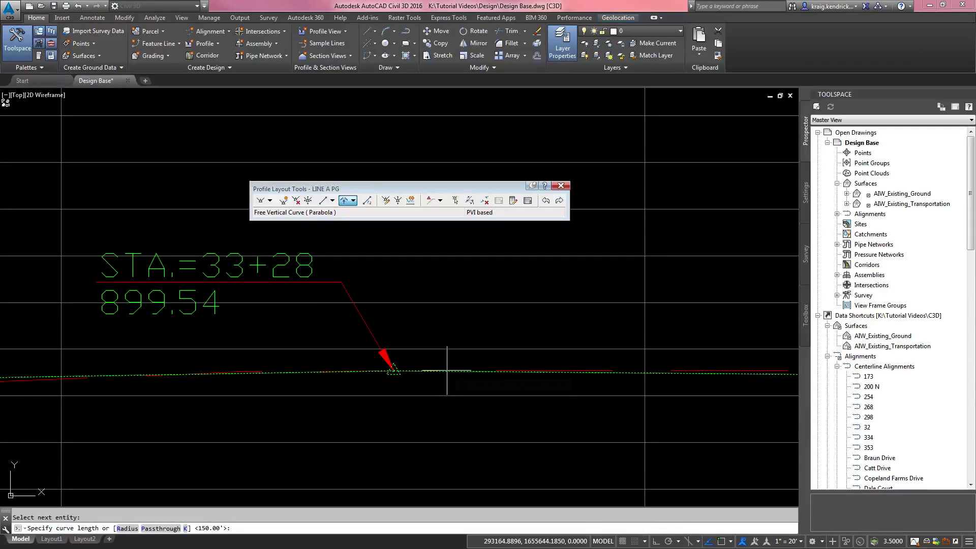
{"action": "type", "text": "200"}
{"action": "key", "text": "Return"}
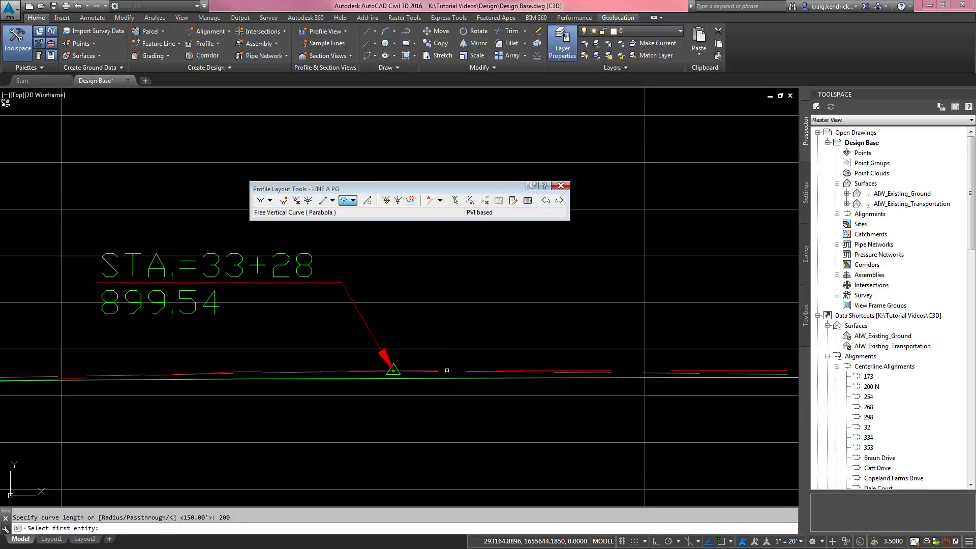
{"action": "scroll", "coordinate": [447, 370], "scroll_direction": "down", "scroll_amount": 8}
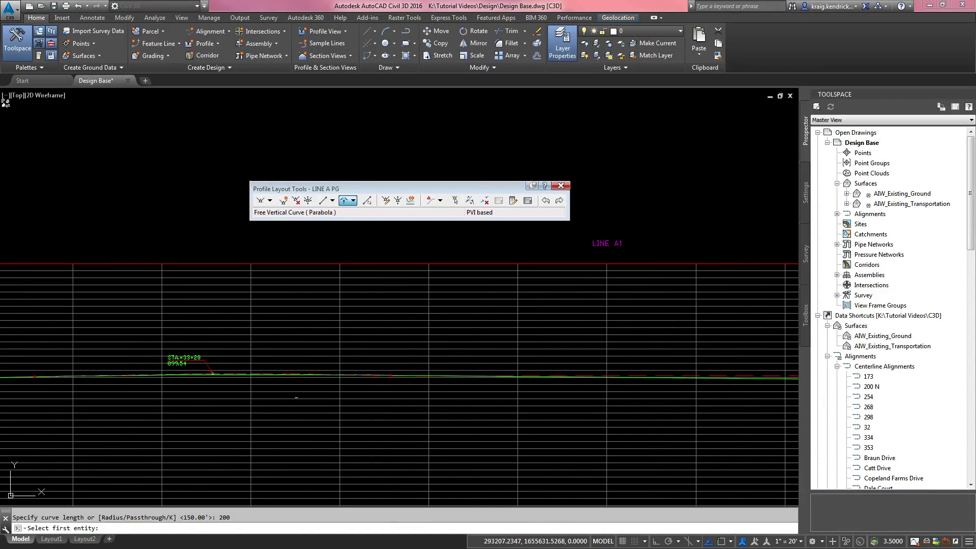
{"action": "scroll", "coordinate": [202, 372], "scroll_direction": "up", "scroll_amount": 3}
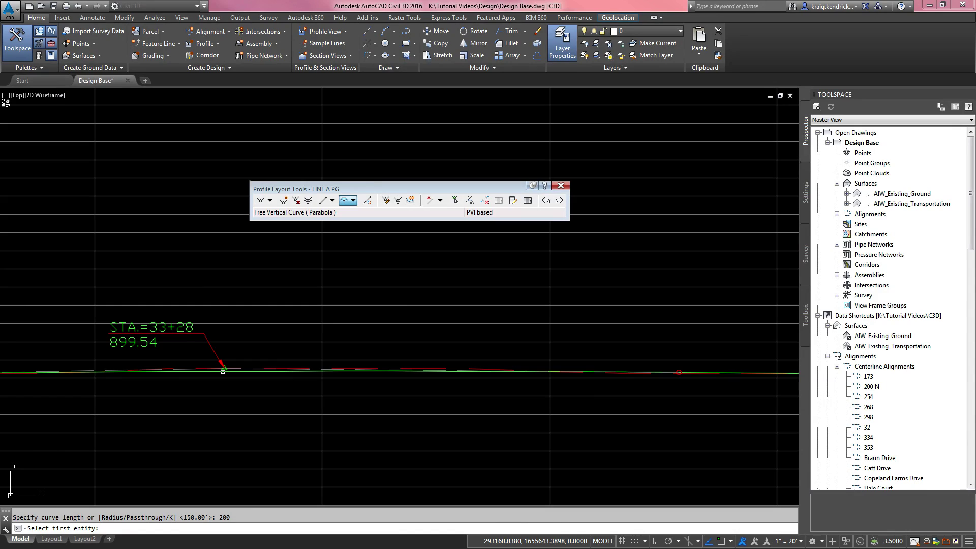
{"action": "scroll", "coordinate": [223, 371], "scroll_direction": "down", "scroll_amount": 8}
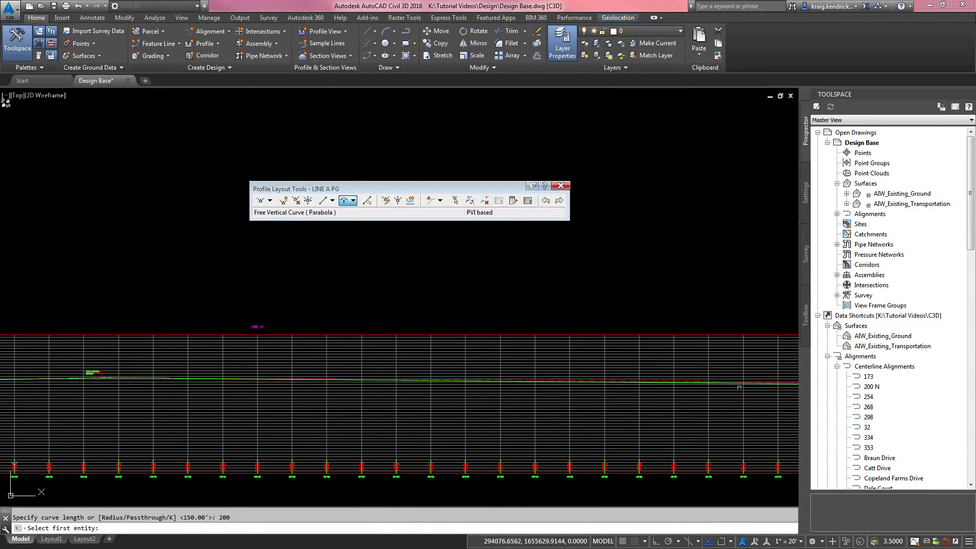
{"action": "scroll", "coordinate": [447, 394], "scroll_direction": "up", "scroll_amount": 5}
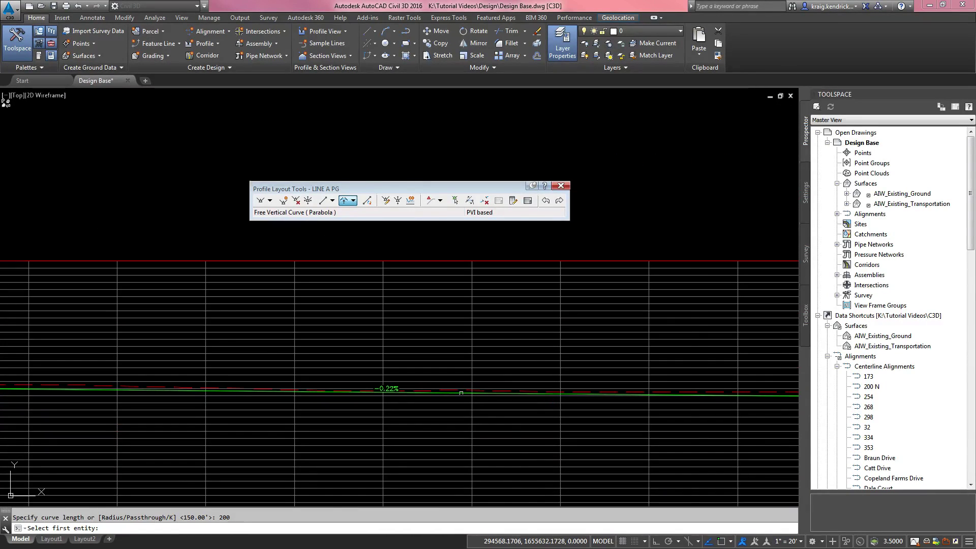
{"action": "scroll", "coordinate": [461, 393], "scroll_direction": "down", "scroll_amount": 6}
{"action": "middle_click_drag", "start_coordinate": [355, 402], "coordinate": [313, 405]}
{"action": "scroll", "coordinate": [312, 406], "scroll_direction": "down", "scroll_amount": 2}
End the vertical curve command and zoom in on the LINE A PG design profile
{"action": "key", "text": "Return"}
{"action": "scroll", "coordinate": [599, 398], "scroll_direction": "up", "scroll_amount": 3}
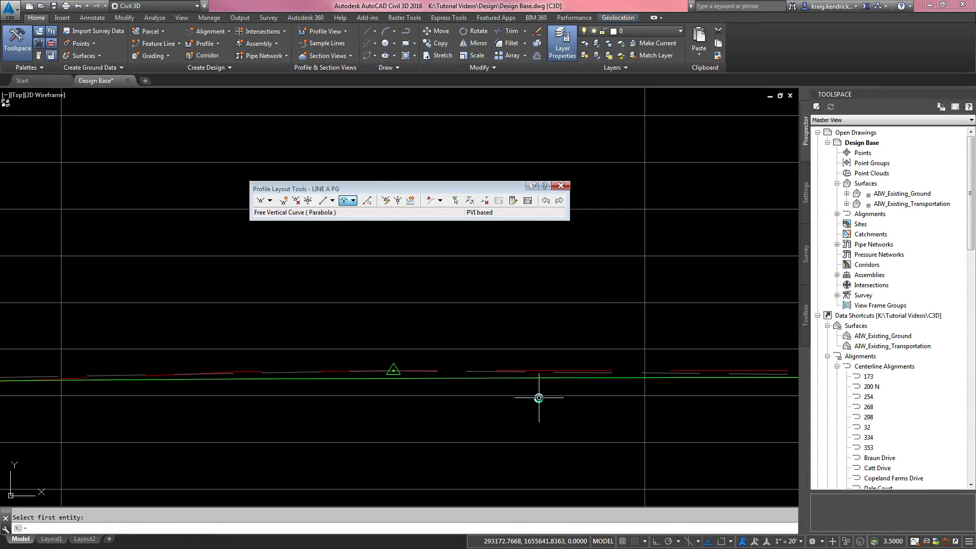
{"action": "scroll", "coordinate": [403, 382], "scroll_direction": "up", "scroll_amount": 2}
{"action": "scroll", "coordinate": [441, 379], "scroll_direction": "down", "scroll_amount": 2}
{"action": "scroll", "coordinate": [441, 386], "scroll_direction": "down", "scroll_amount": 5}
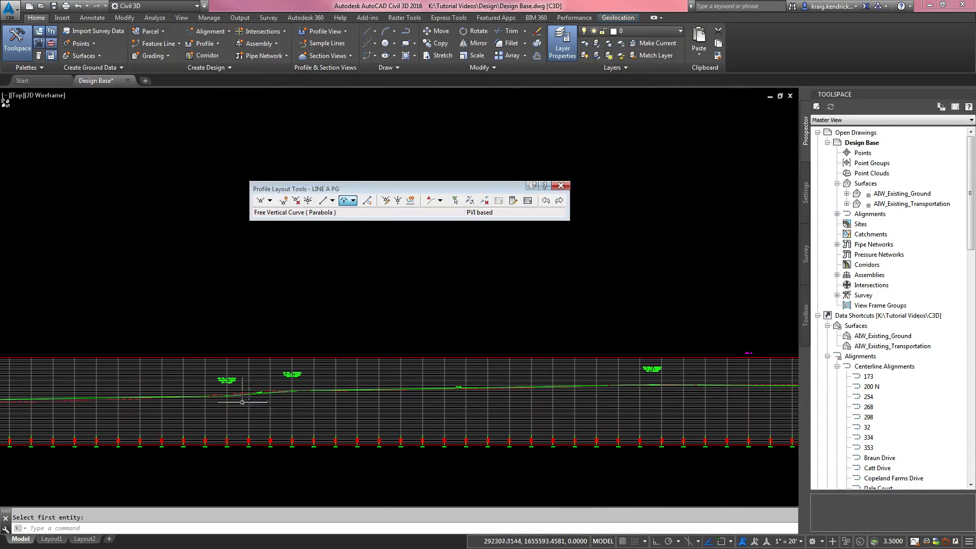
{"action": "scroll", "coordinate": [236, 397], "scroll_direction": "up", "scroll_amount": 6}
{"action": "scroll", "coordinate": [281, 400], "scroll_direction": "up", "scroll_amount": 2}
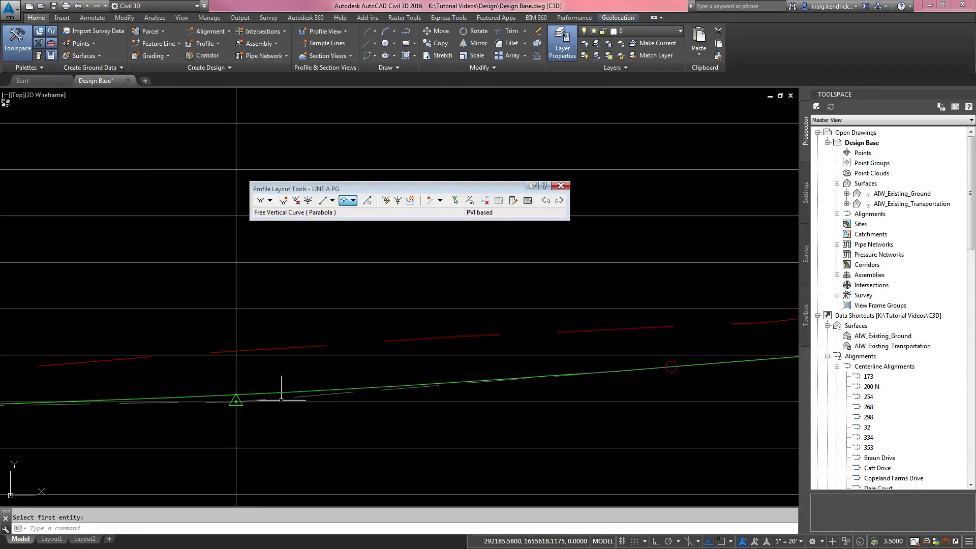
Select LINE A PG and trial-stretch a PVI grip with Ortho on and off, cancelling each attempt
{"action": "key", "text": "Escape"}
{"action": "left_click", "coordinate": [305, 393]}
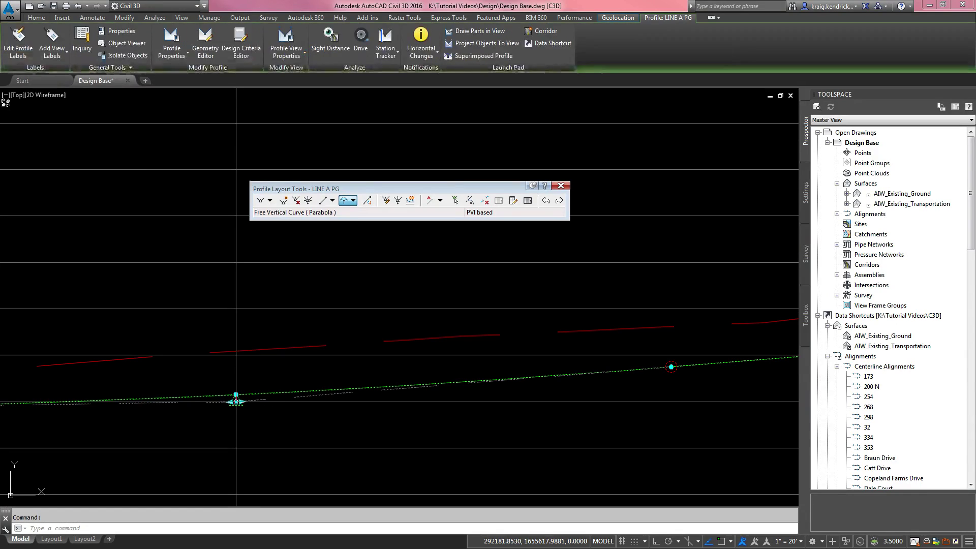
{"action": "left_click", "coordinate": [236, 400]}
{"action": "scroll", "coordinate": [254, 407], "scroll_direction": "down", "scroll_amount": 3}
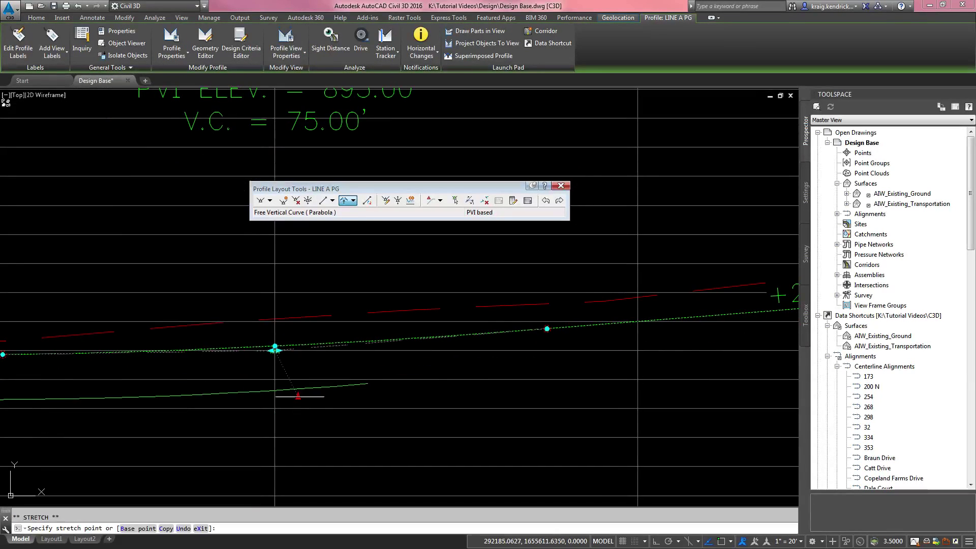
{"action": "key", "text": "Escape"}
{"action": "scroll", "coordinate": [305, 309], "scroll_direction": "up", "scroll_amount": 3}
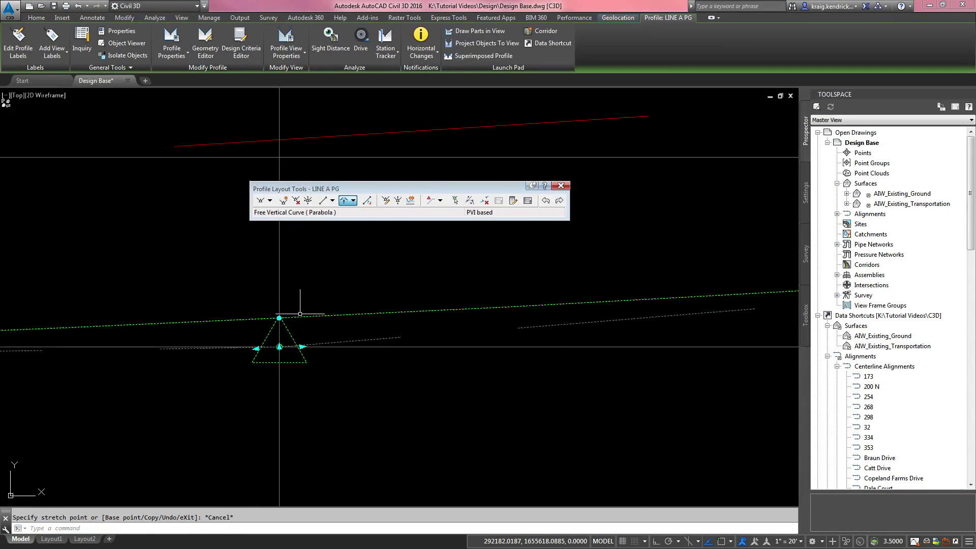
{"action": "left_click", "coordinate": [279, 347]}
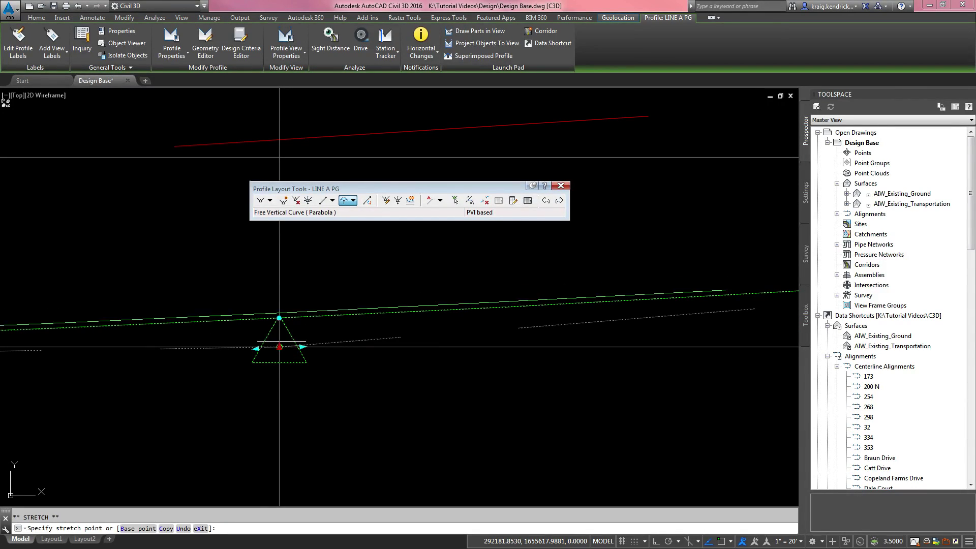
{"action": "key", "text": "F8"}
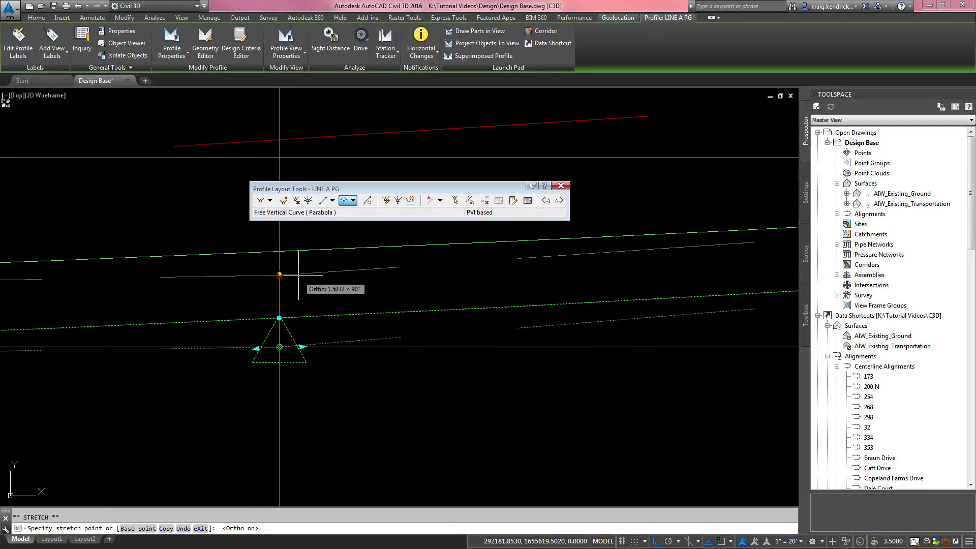
{"action": "key", "text": "Escape"}
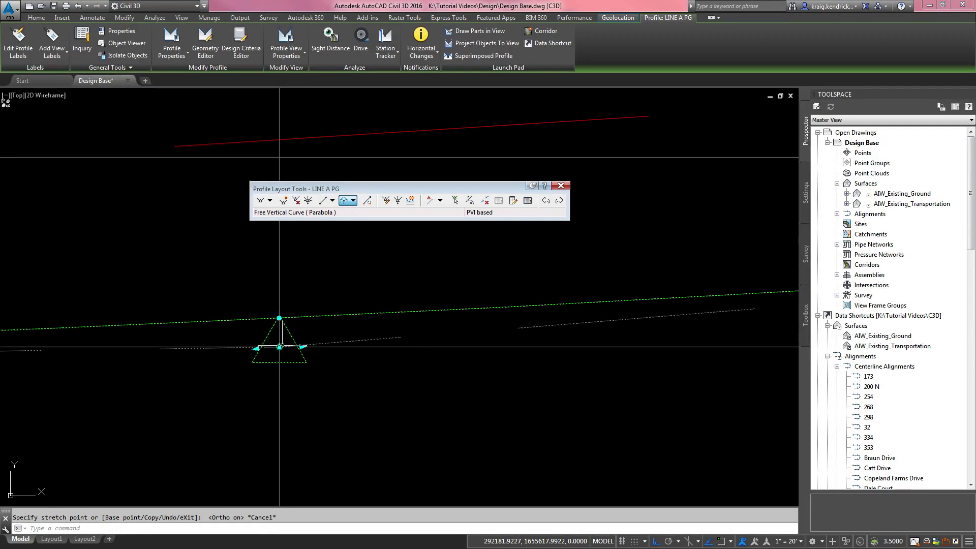
{"action": "key", "text": "F8"}
{"action": "left_click", "coordinate": [279, 346]}
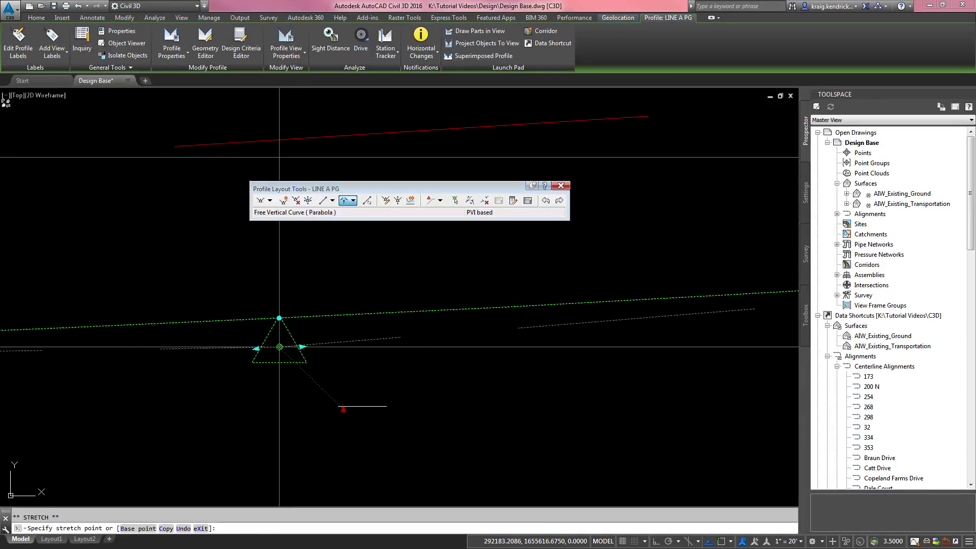
{"action": "key", "text": "Escape"}
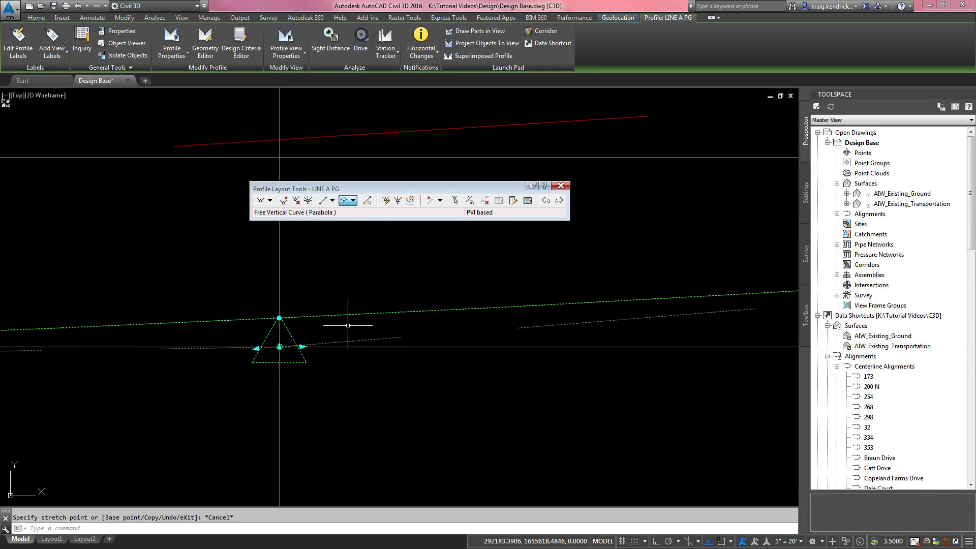
Stretch the PVI grips to new positions further along the profile grade line
{"action": "left_click", "coordinate": [257, 349]}
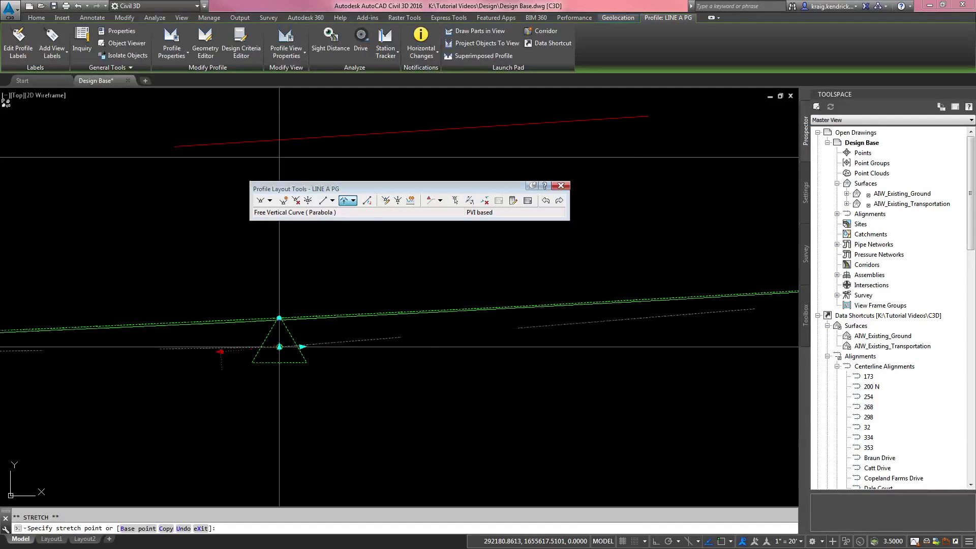
{"action": "scroll", "coordinate": [279, 347], "scroll_direction": "up", "scroll_amount": 2}
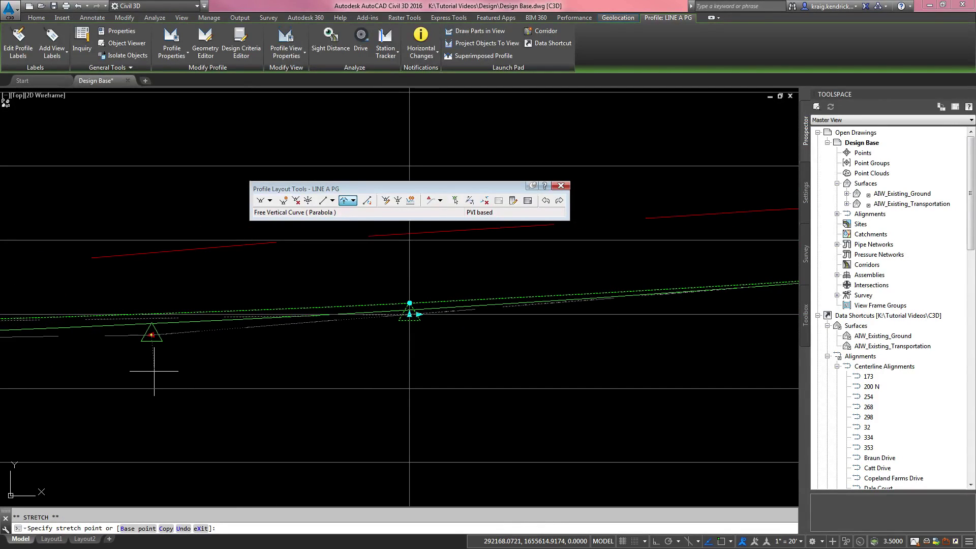
{"action": "left_click", "coordinate": [152, 324]}
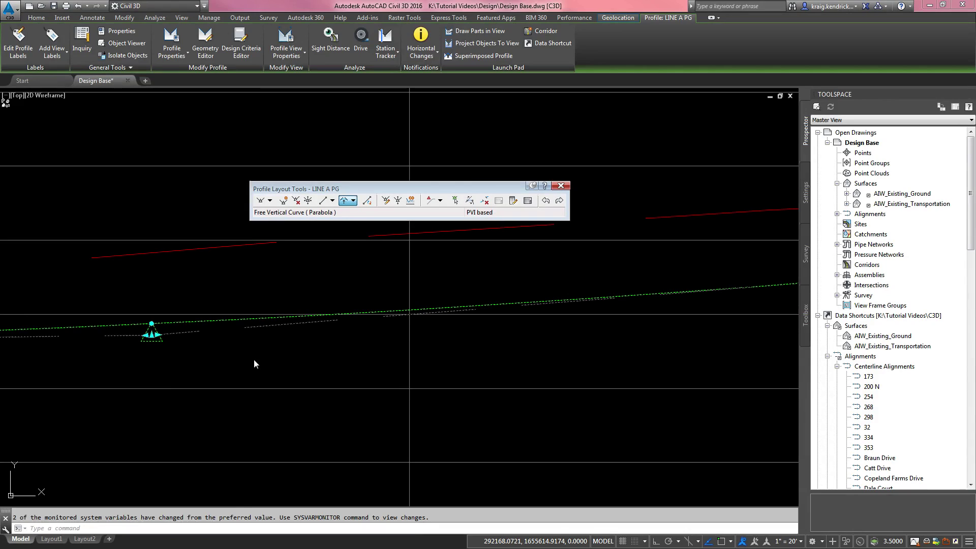
{"action": "left_click", "coordinate": [157, 334]}
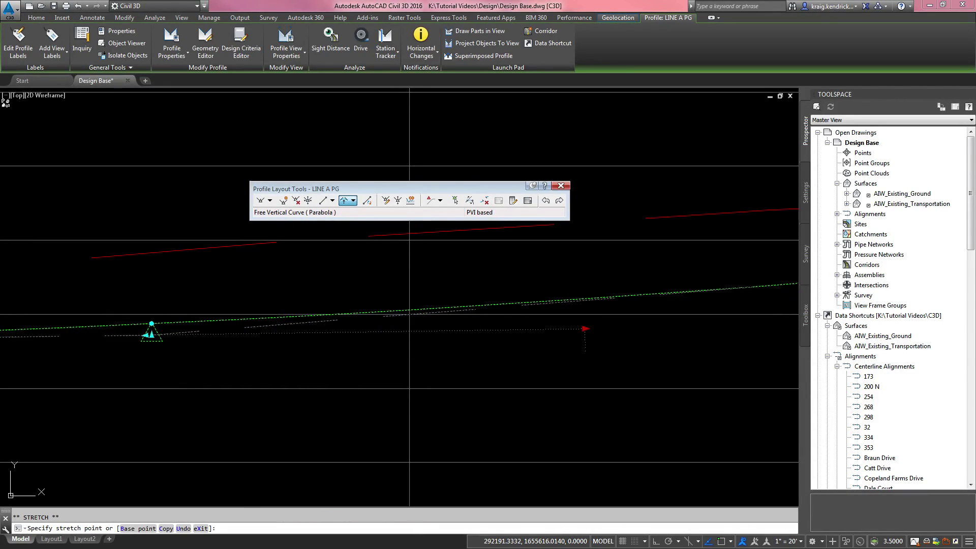
{"action": "left_click", "coordinate": [585, 329]}
{"action": "left_click", "coordinate": [585, 327]}
Drop the PVI at its new point and open the Profile Entities grid view
{"action": "left_click", "coordinate": [393, 346]}
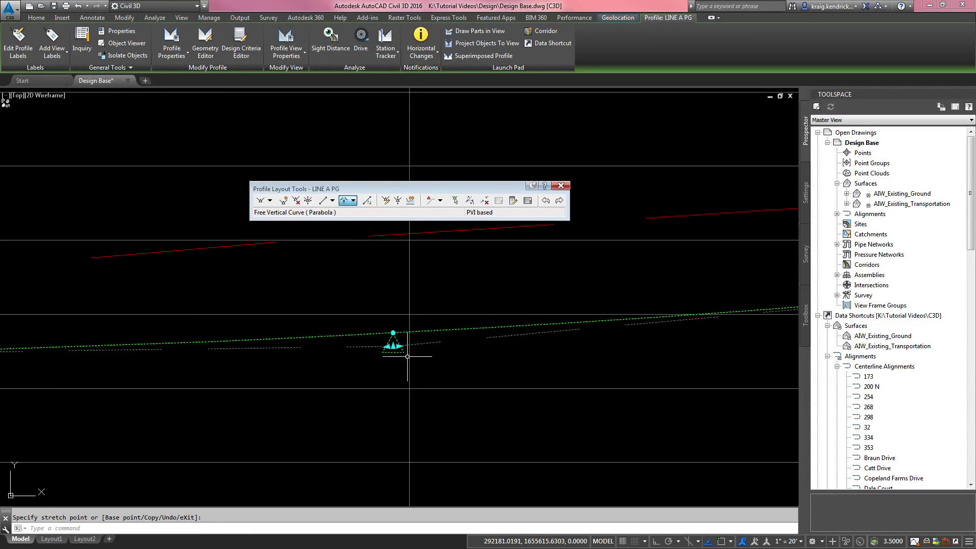
{"action": "left_click", "coordinate": [528, 201]}
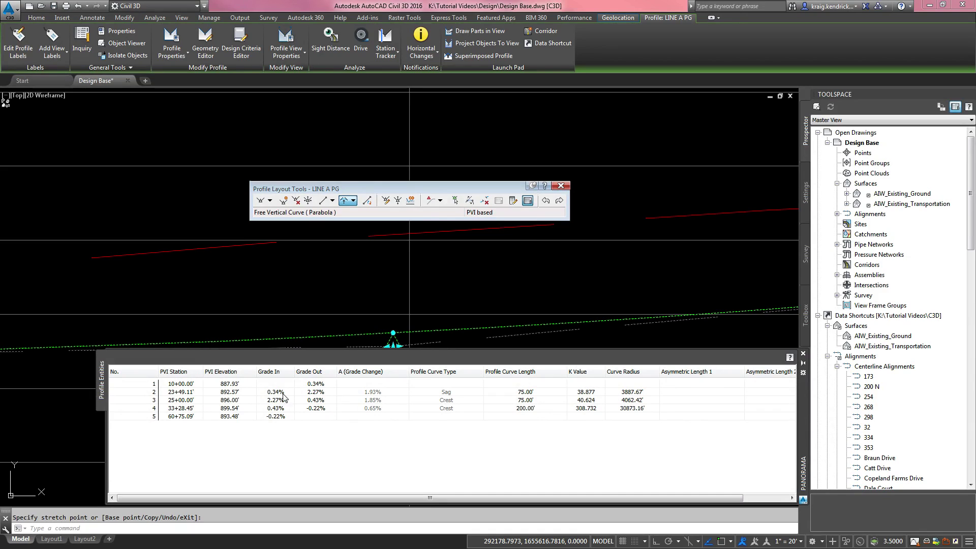
{"action": "scroll", "coordinate": [410, 248], "scroll_direction": "down", "scroll_amount": 4}
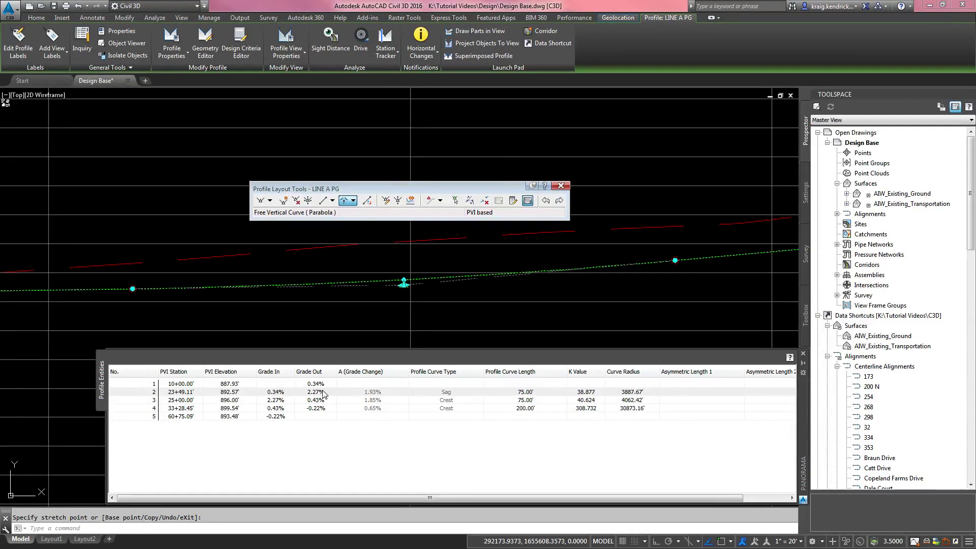
Set PVI 2's profile curve length to 50 feet
{"action": "double_click", "coordinate": [528, 393]}
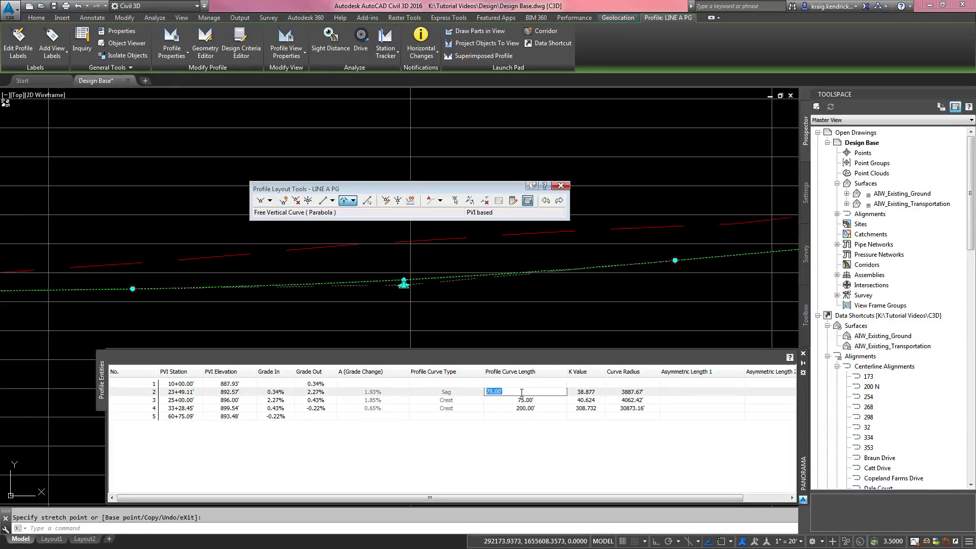
{"action": "scroll", "coordinate": [392, 309], "scroll_direction": "down", "scroll_amount": 5}
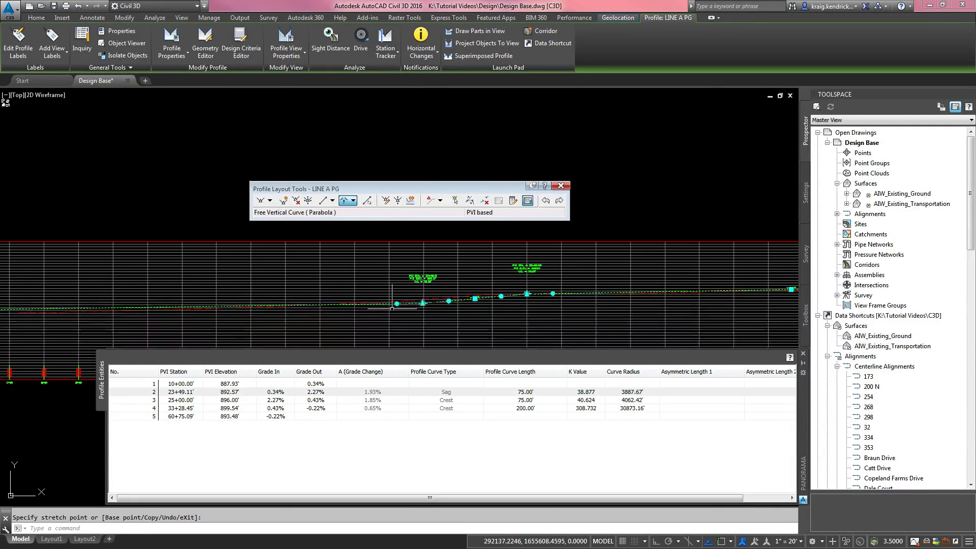
{"action": "scroll", "coordinate": [392, 309], "scroll_direction": "down", "scroll_amount": 5}
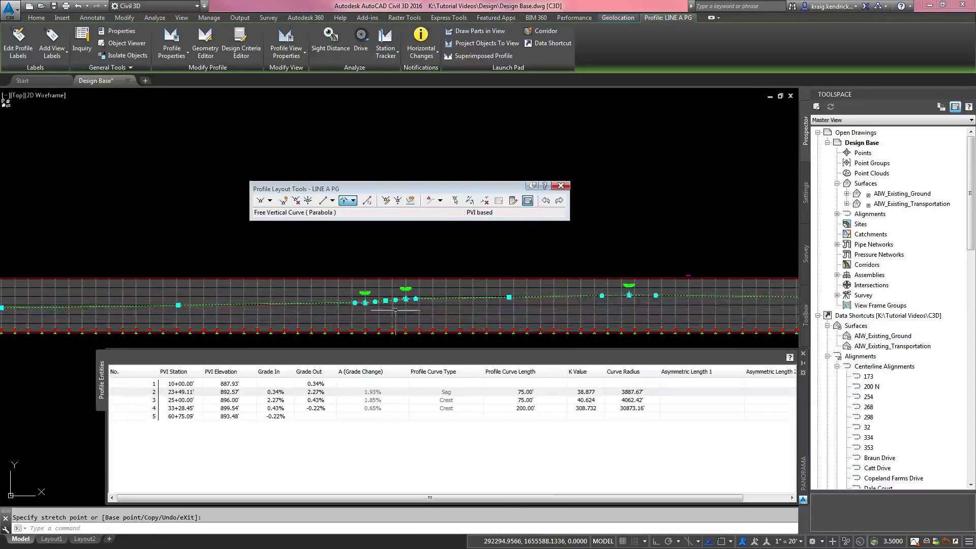
{"action": "scroll", "coordinate": [392, 309], "scroll_direction": "up", "scroll_amount": 10}
{"action": "left_click", "coordinate": [245, 392]}
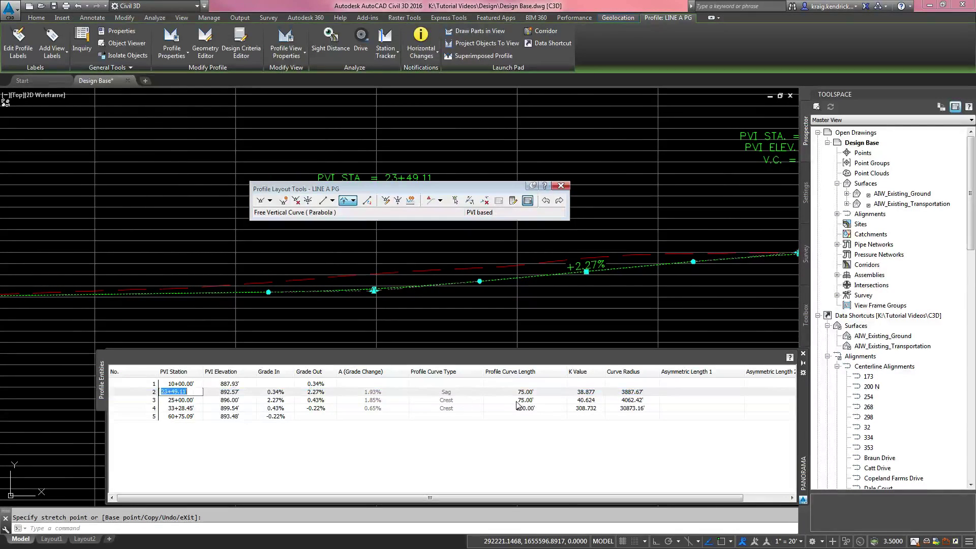
{"action": "left_click", "coordinate": [531, 391]}
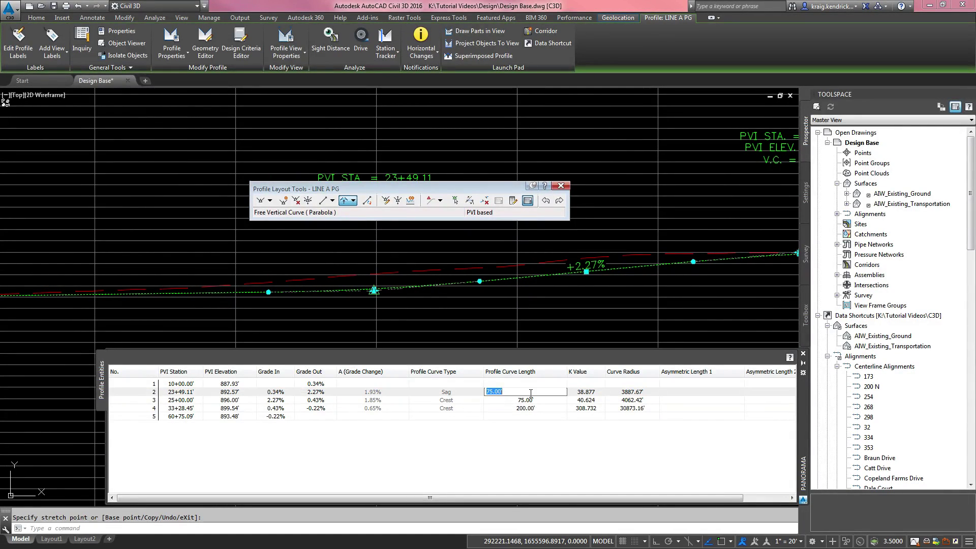
{"action": "type", "text": "50"}
{"action": "key", "text": "Return"}
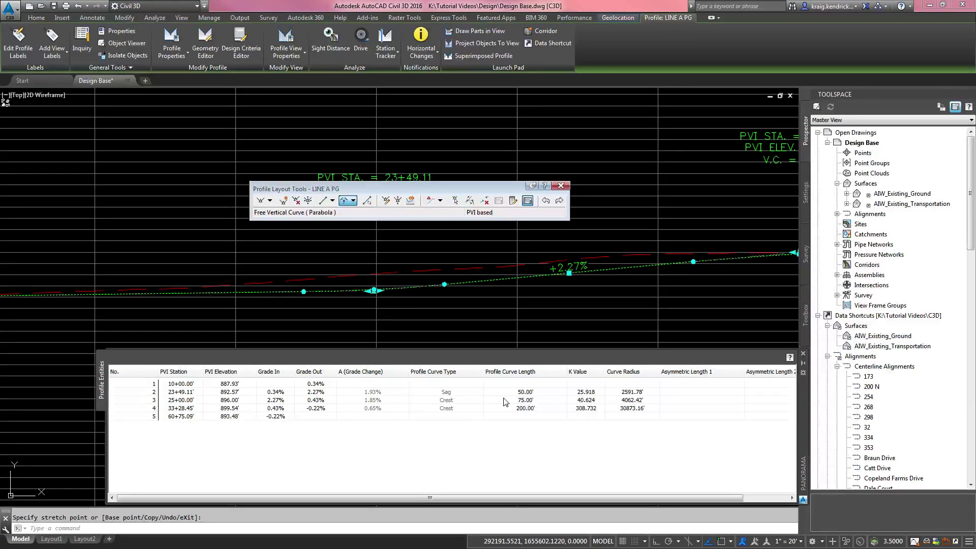
Change PVI 2's station to 23+50.00
{"action": "left_click", "coordinate": [189, 393]}
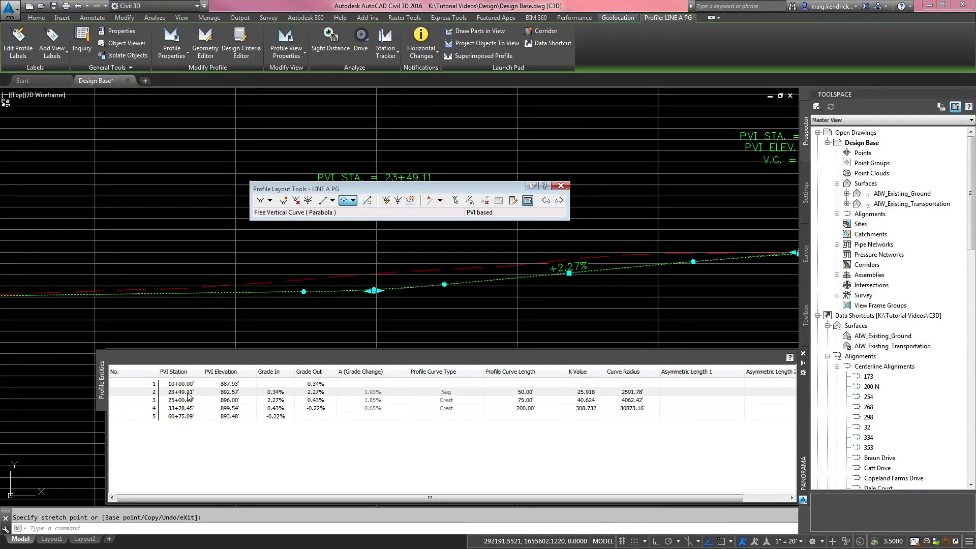
{"action": "left_click", "coordinate": [188, 392]}
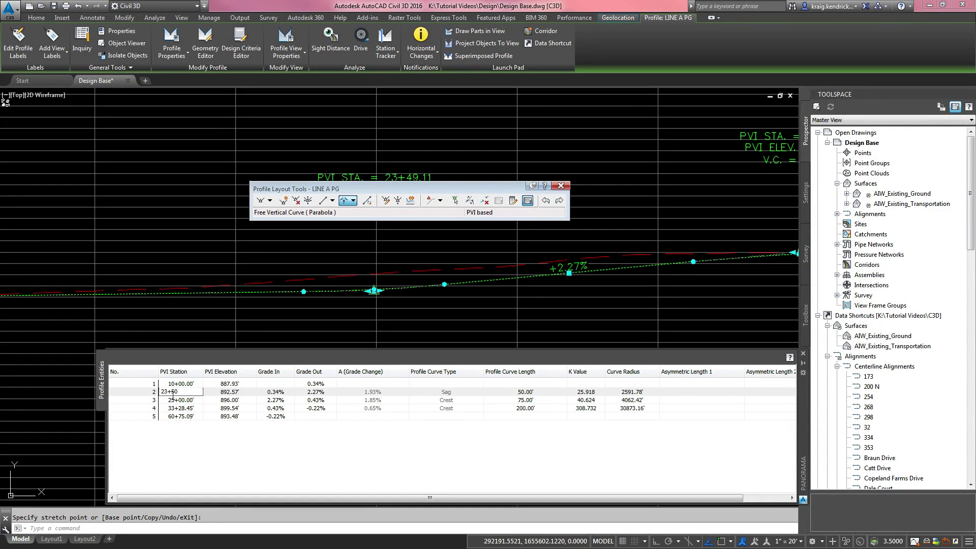
{"action": "type", "text": "23+50"}
{"action": "key", "text": "Return"}
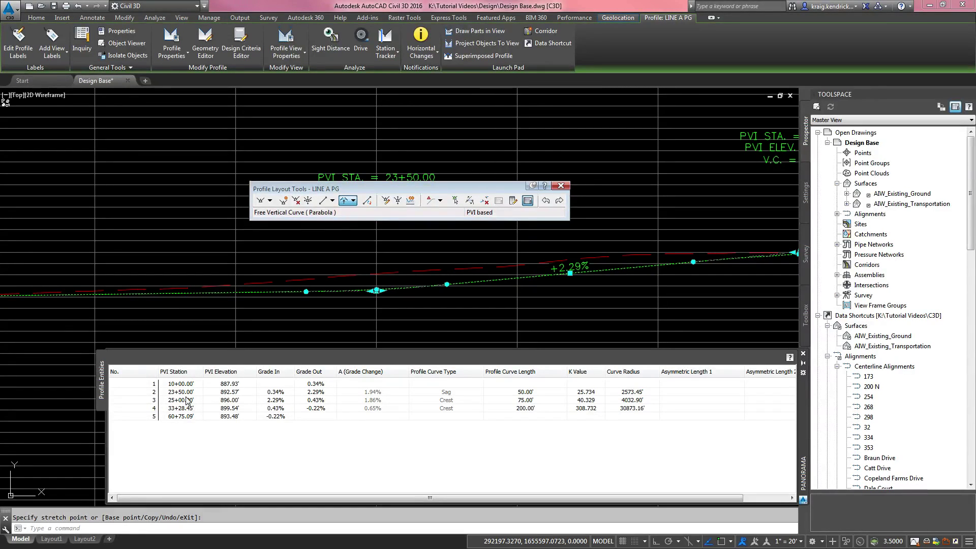
{"action": "left_click", "coordinate": [234, 394]}
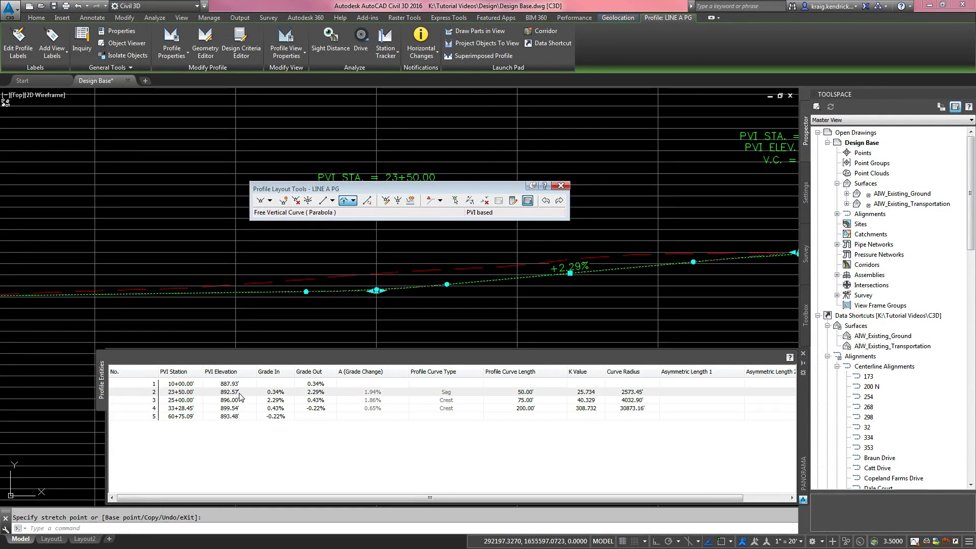
{"action": "left_click", "coordinate": [240, 393]}
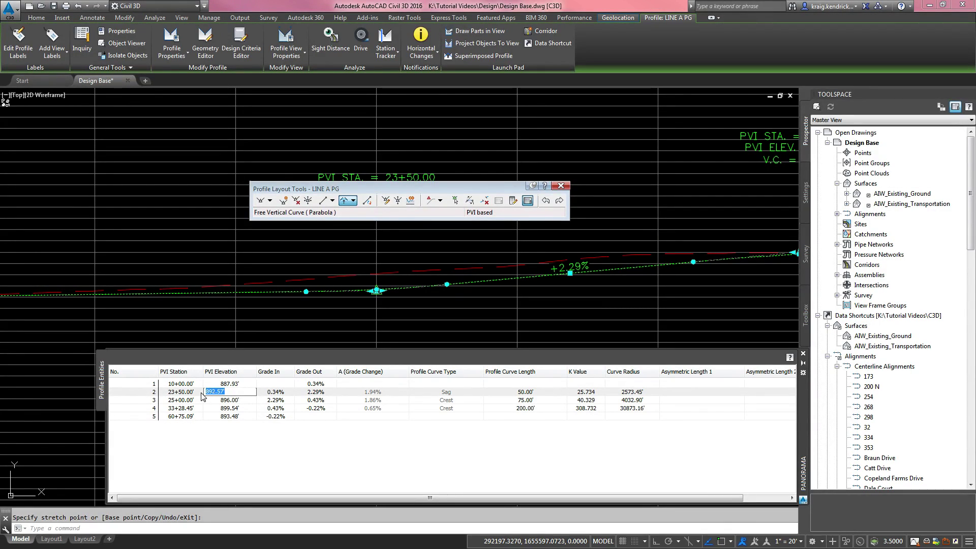
{"action": "type", "text": "89"}
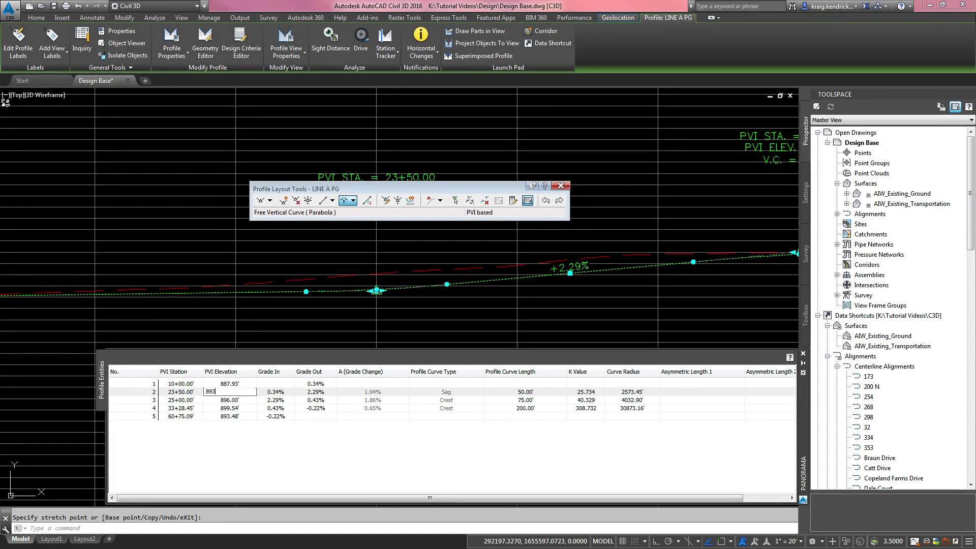
{"action": "type", "text": "3"}
{"action": "key", "text": "Return"}
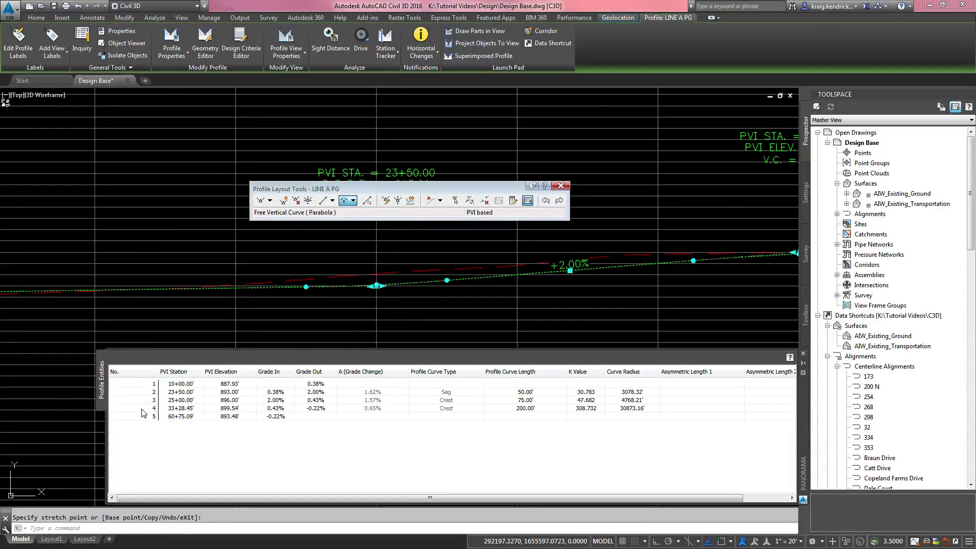
{"action": "left_click_drag", "start_coordinate": [465, 189], "coordinate": [476, 117]}
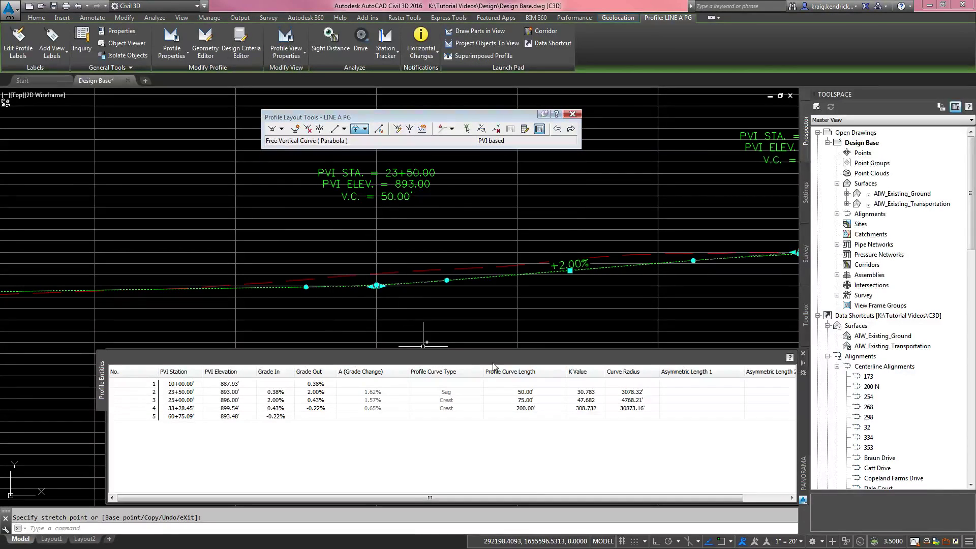
{"action": "middle_click_drag", "start_coordinate": [616, 331], "coordinate": [309, 333]}
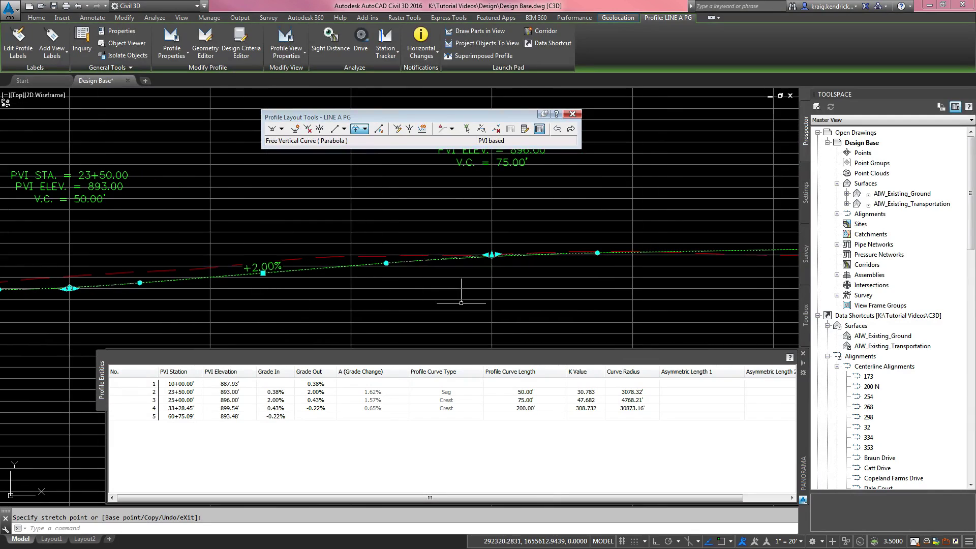
{"action": "left_click", "coordinate": [180, 409]}
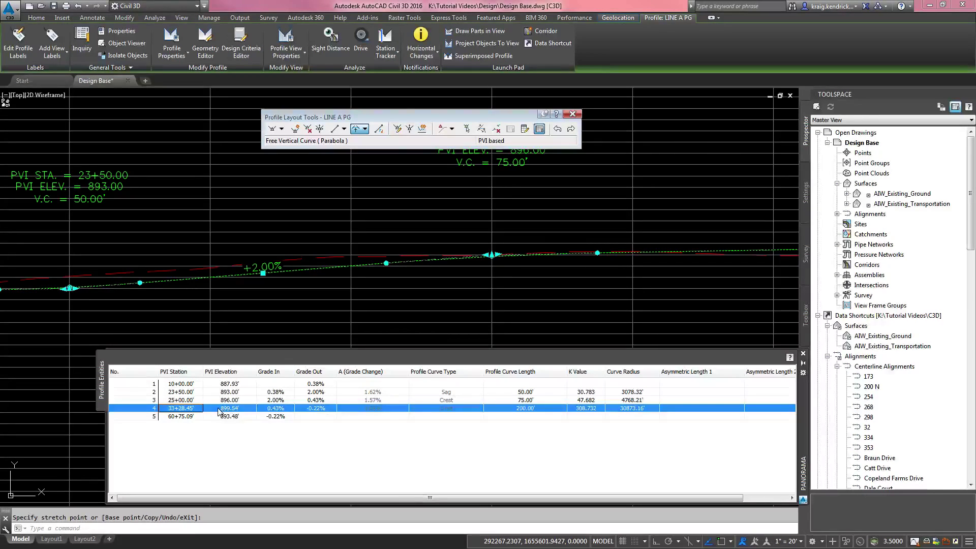
{"action": "left_click", "coordinate": [179, 400]}
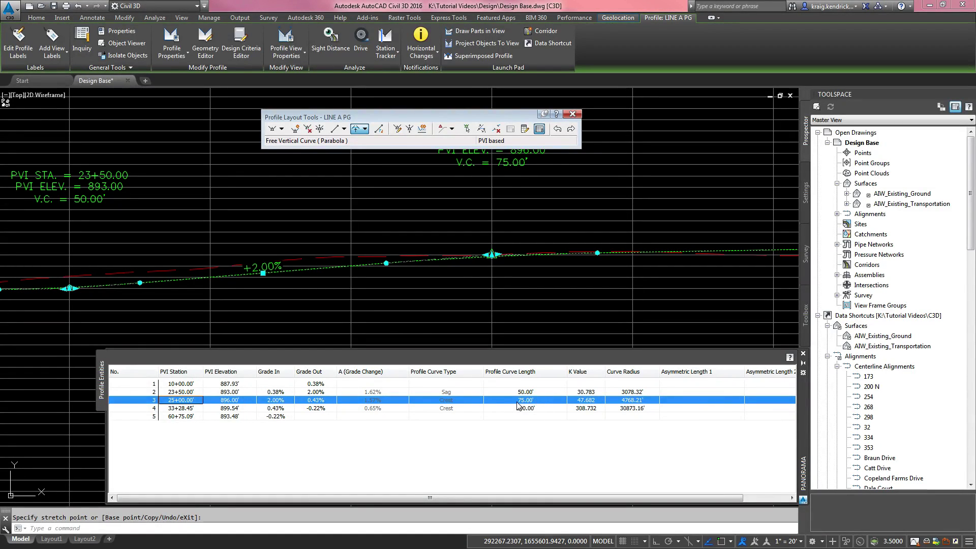
Change PVI 4 from 33+28.45 to station 33+25.00 at elevation 900.00 in the grid
{"action": "scroll", "coordinate": [505, 331], "scroll_direction": "down", "scroll_amount": 5}
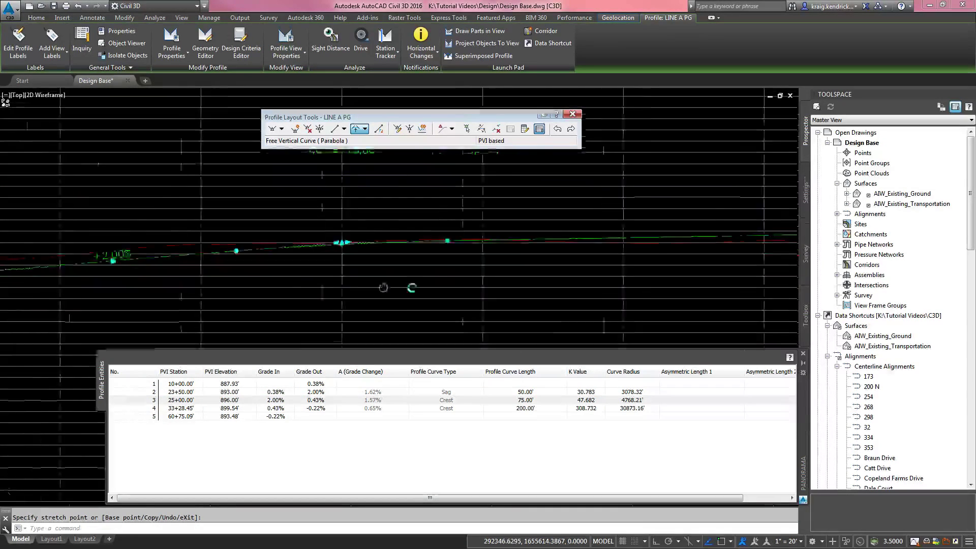
{"action": "scroll", "coordinate": [483, 307], "scroll_direction": "up", "scroll_amount": 8}
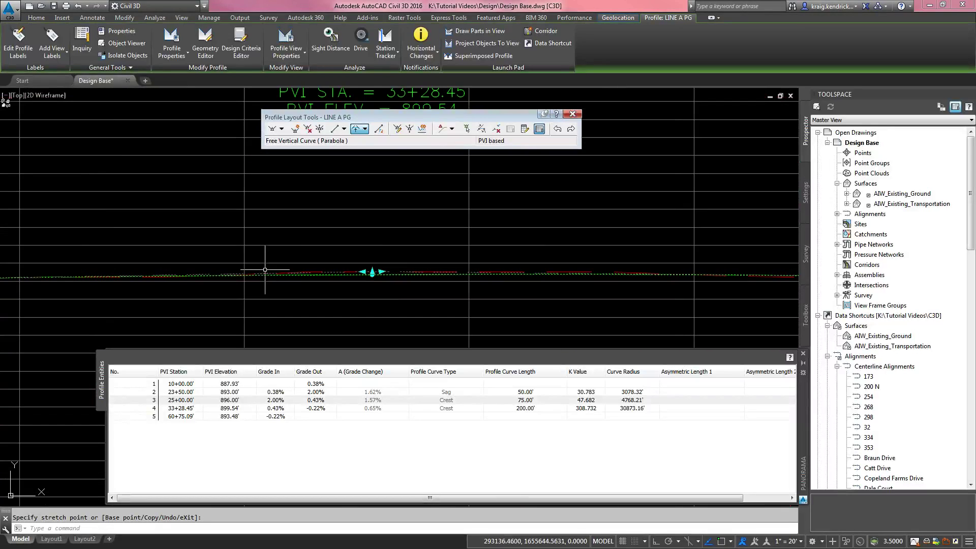
{"action": "scroll", "coordinate": [356, 336], "scroll_direction": "down", "scroll_amount": 3}
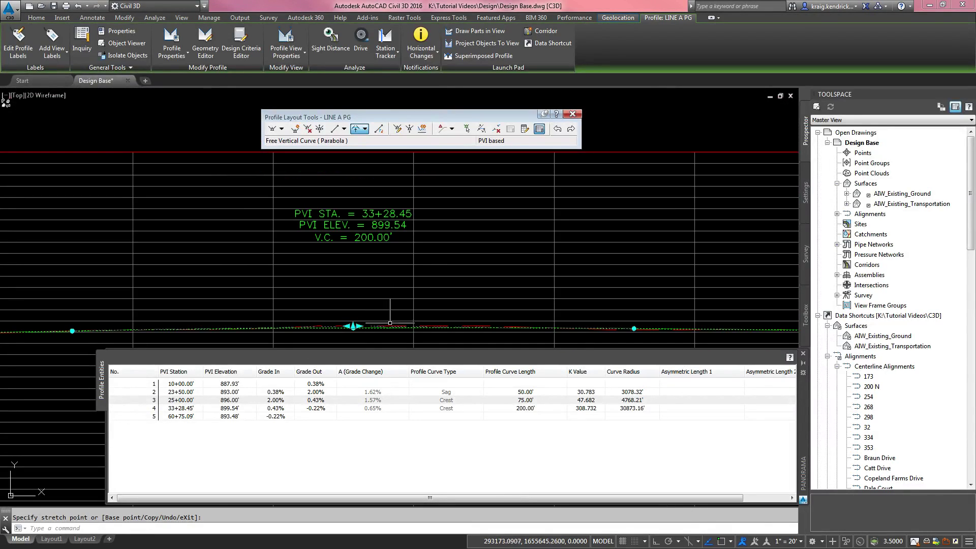
{"action": "left_click", "coordinate": [186, 409]}
{"action": "left_click", "coordinate": [185, 410]}
{"action": "type", "text": "33+"}
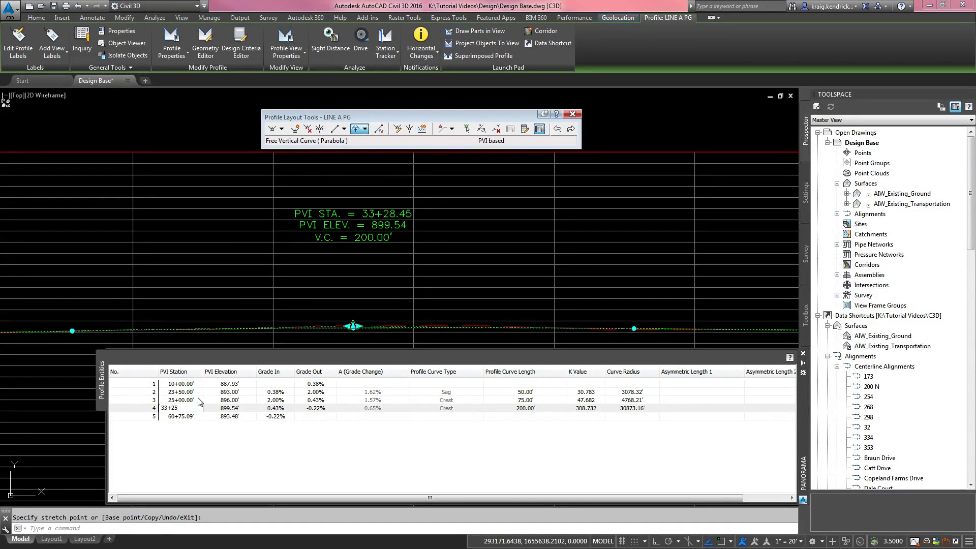
{"action": "type", "text": "25"}
{"action": "key", "text": "Return"}
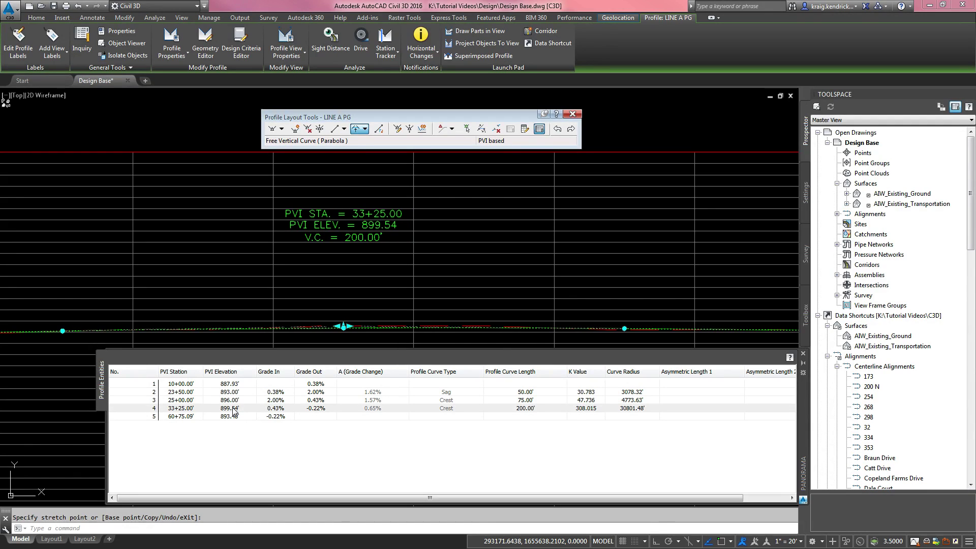
{"action": "left_click", "coordinate": [234, 410]}
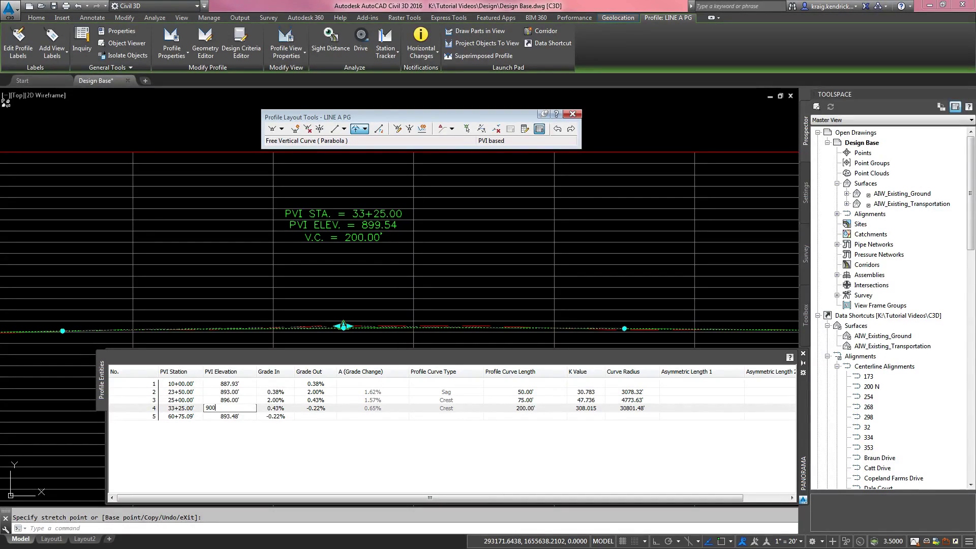
{"action": "type", "text": "900"}
{"action": "key", "text": "Return"}
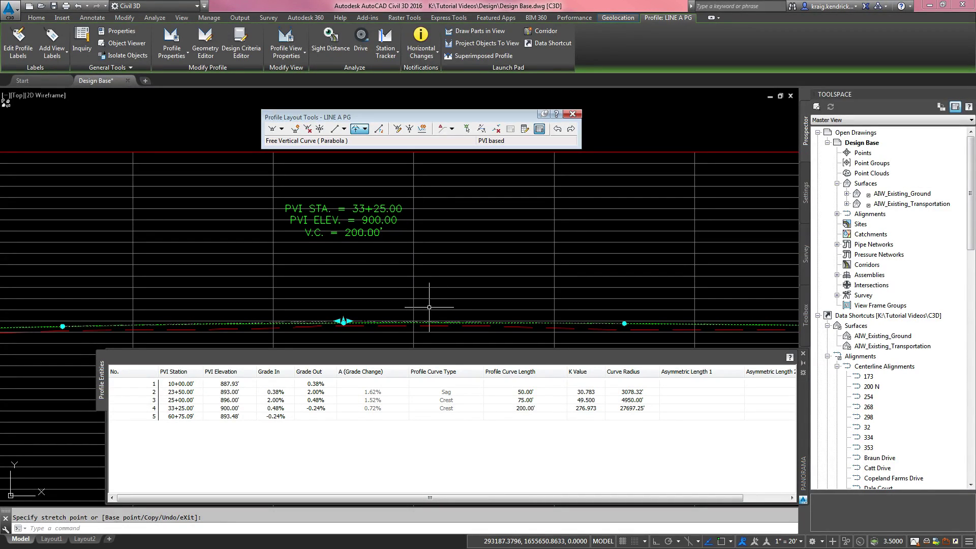
{"action": "scroll", "coordinate": [437, 304], "scroll_direction": "down", "scroll_amount": 5}
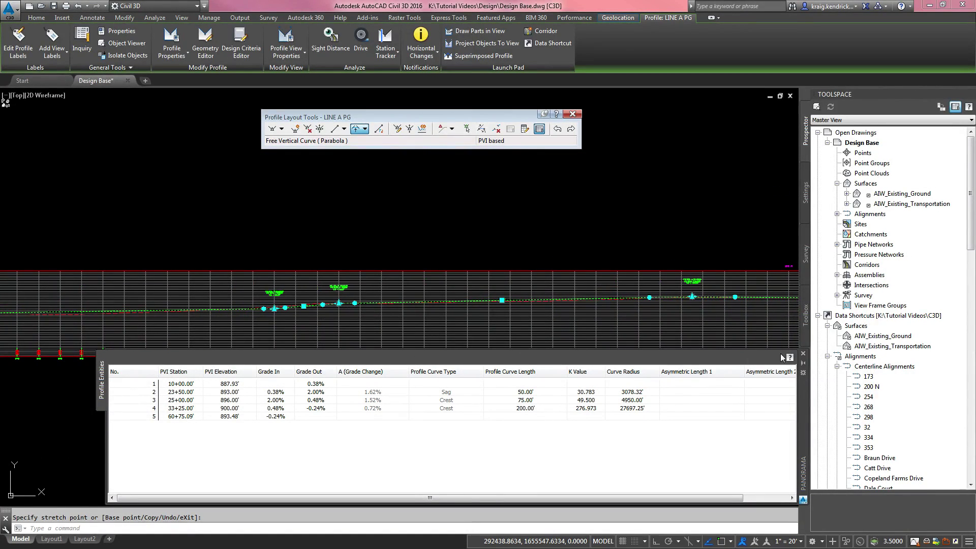
{"action": "left_click_drag", "start_coordinate": [806, 384], "coordinate": [741, 376]}
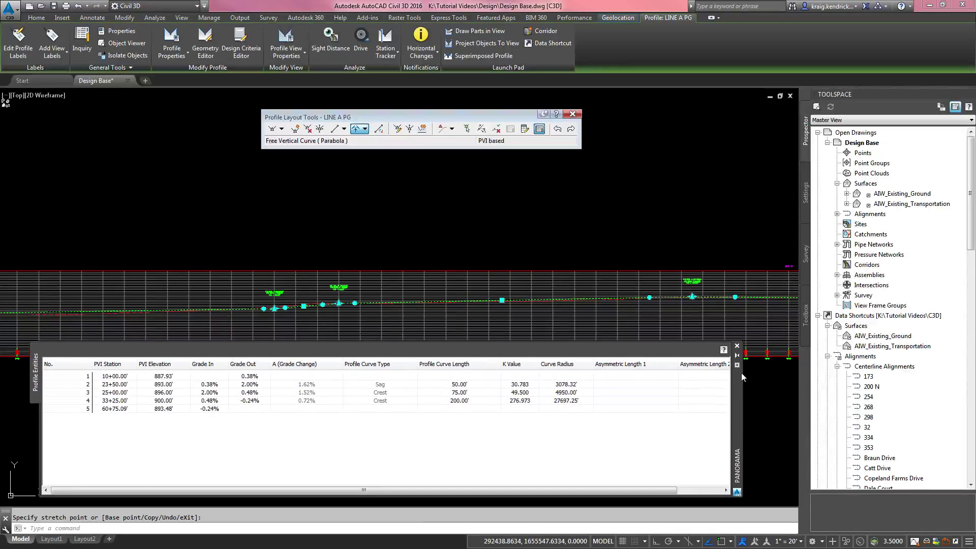
{"action": "left_click", "coordinate": [736, 347]}
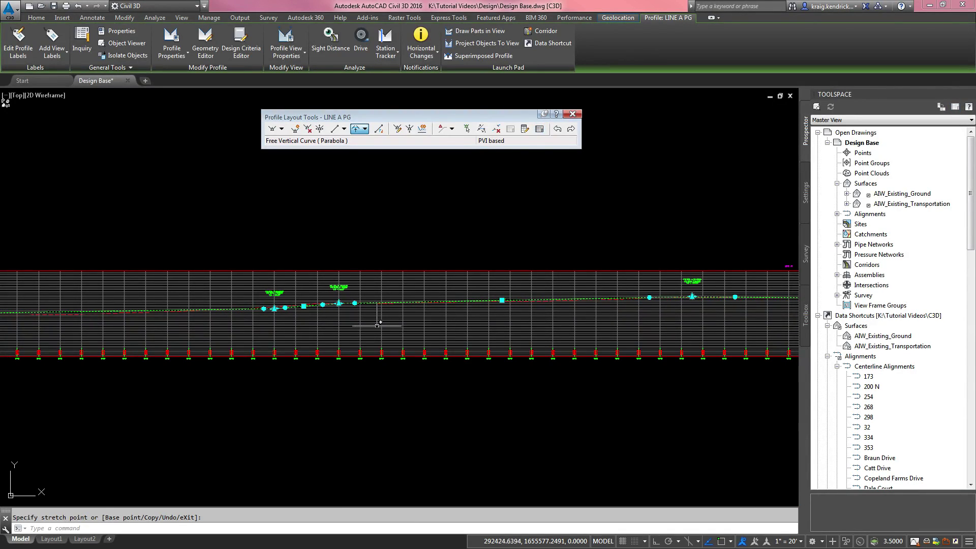
{"action": "key", "text": "Escape"}
{"action": "scroll", "coordinate": [229, 358], "scroll_direction": "up", "scroll_amount": 6}
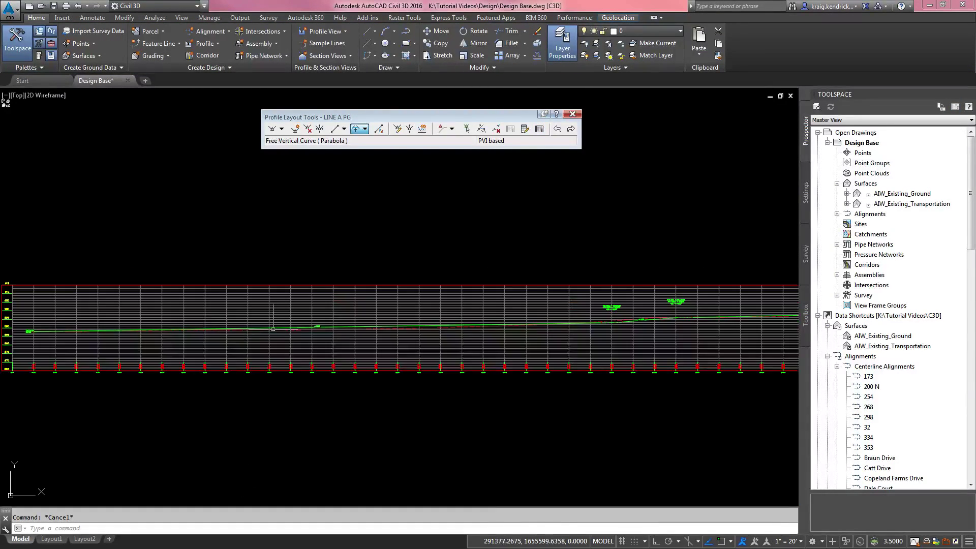
{"action": "left_click", "coordinate": [363, 340]}
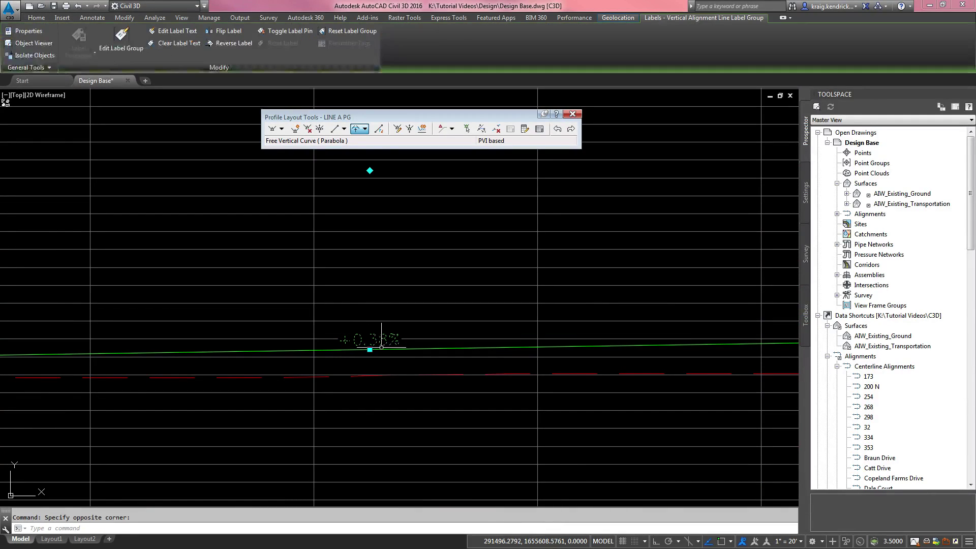
{"action": "key", "text": "Escape"}
{"action": "scroll", "coordinate": [405, 346], "scroll_direction": "down", "scroll_amount": 4}
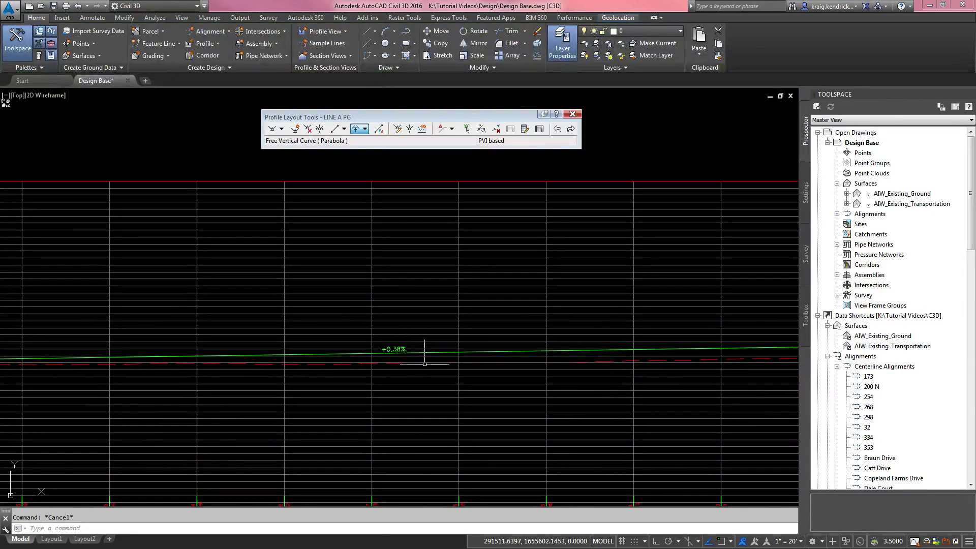
{"action": "left_click", "coordinate": [540, 128]}
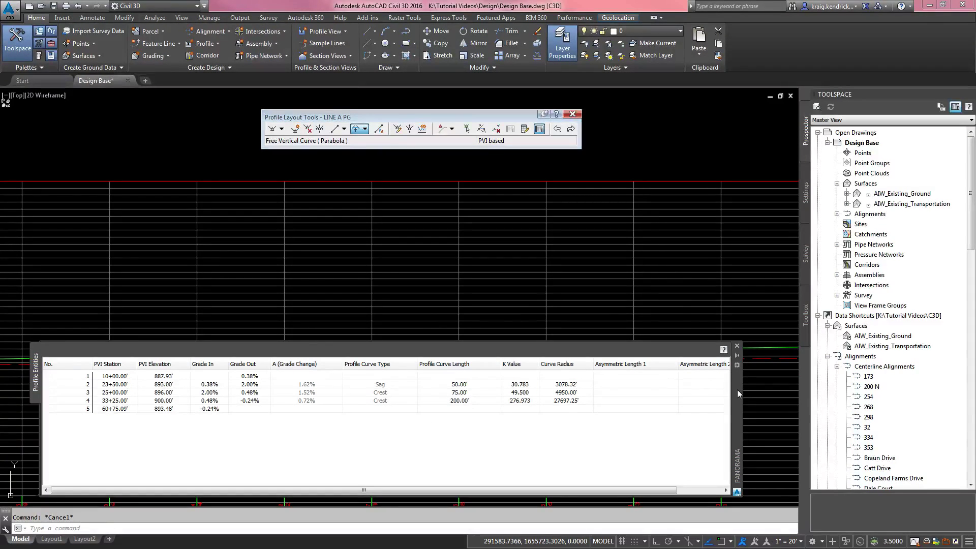
{"action": "left_click_drag", "start_coordinate": [737, 390], "coordinate": [742, 415]}
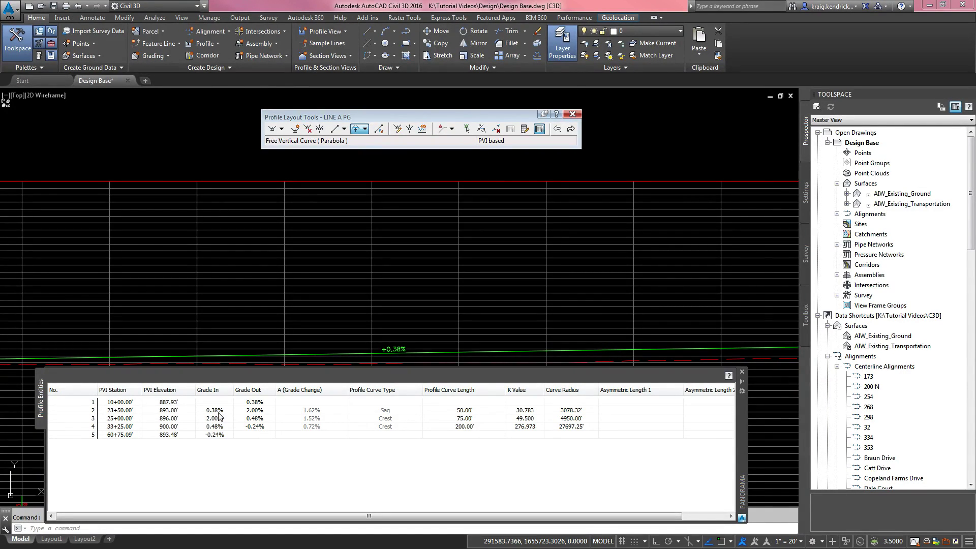
Set PVI 2's Grade Out to 1.50% and check the revised grade in the profile
{"action": "double_click", "coordinate": [258, 410]}
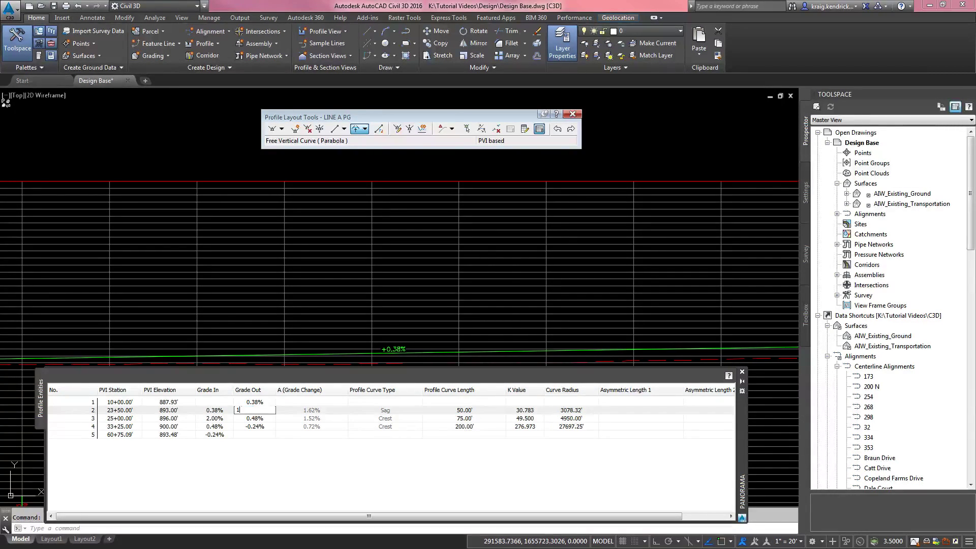
{"action": "key", "text": "Return"}
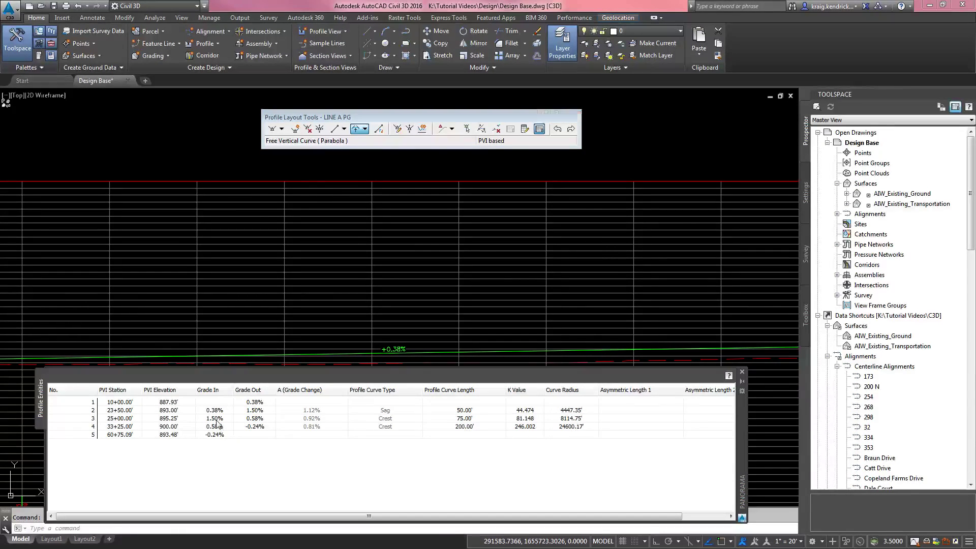
{"action": "middle_click_drag", "start_coordinate": [543, 299], "coordinate": [184, 295]}
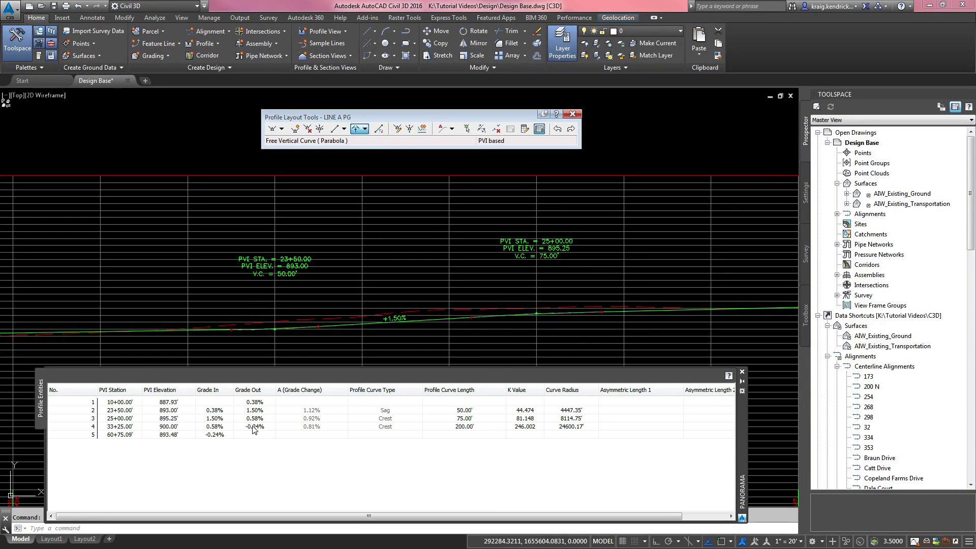
{"action": "middle_click_drag", "start_coordinate": [537, 312], "coordinate": [224, 303]}
{"action": "scroll", "coordinate": [224, 304], "scroll_direction": "down", "scroll_amount": 2}
{"action": "middle_click_drag", "start_coordinate": [330, 305], "coordinate": [455, 315]}
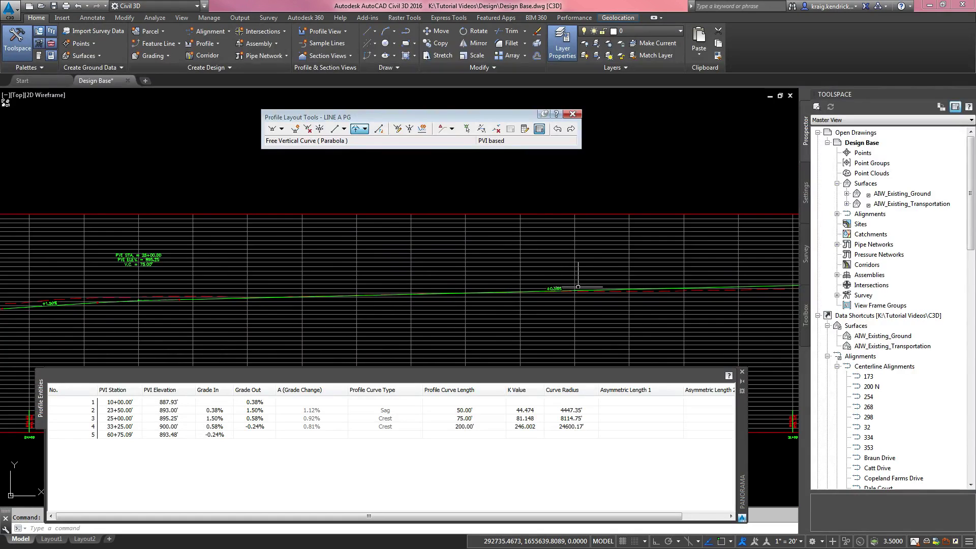
Set PVI 3's Grade Out to 1.00% and pan to view PVI 4
{"action": "double_click", "coordinate": [259, 419]}
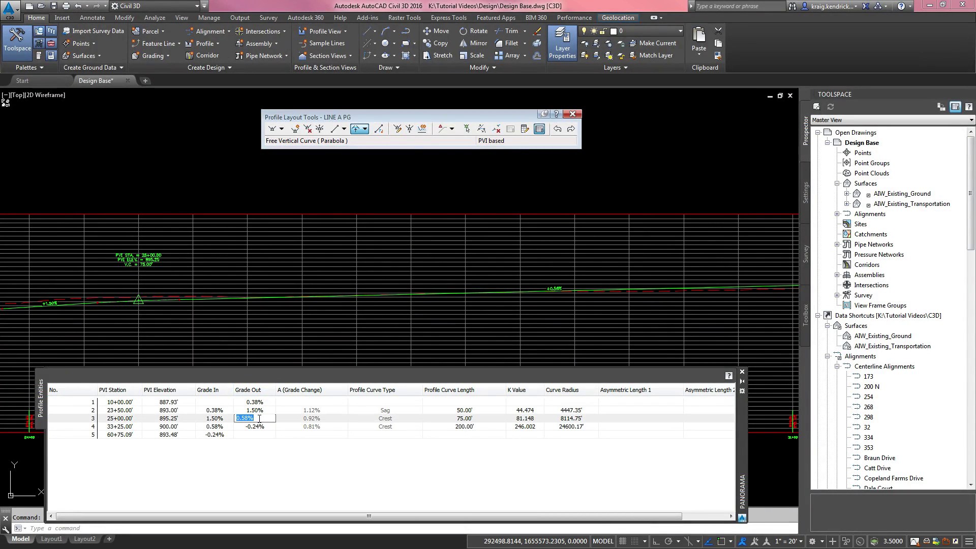
{"action": "type", "text": "1"}
{"action": "key", "text": "Return"}
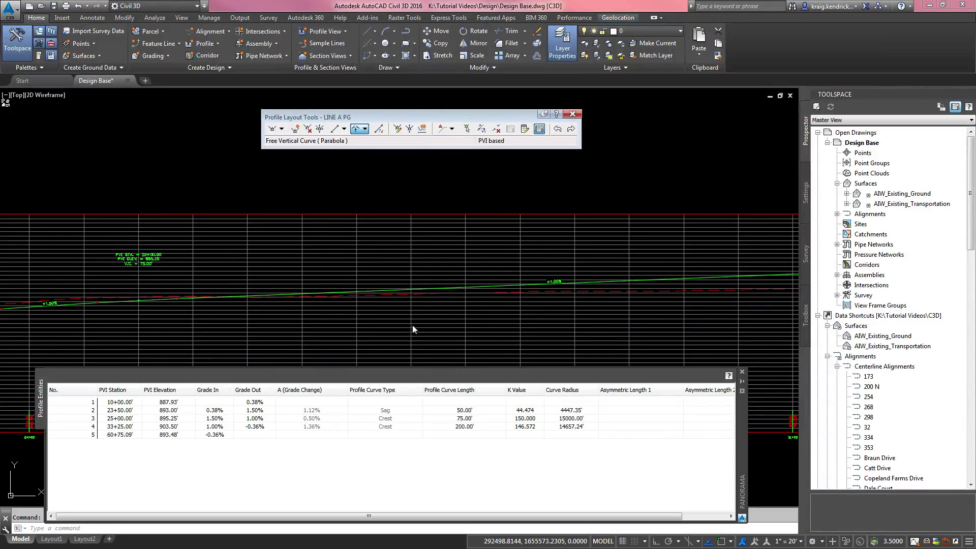
{"action": "middle_click_drag", "start_coordinate": [399, 283], "coordinate": [218, 287]}
{"action": "middle_click_drag", "start_coordinate": [463, 280], "coordinate": [336, 304]}
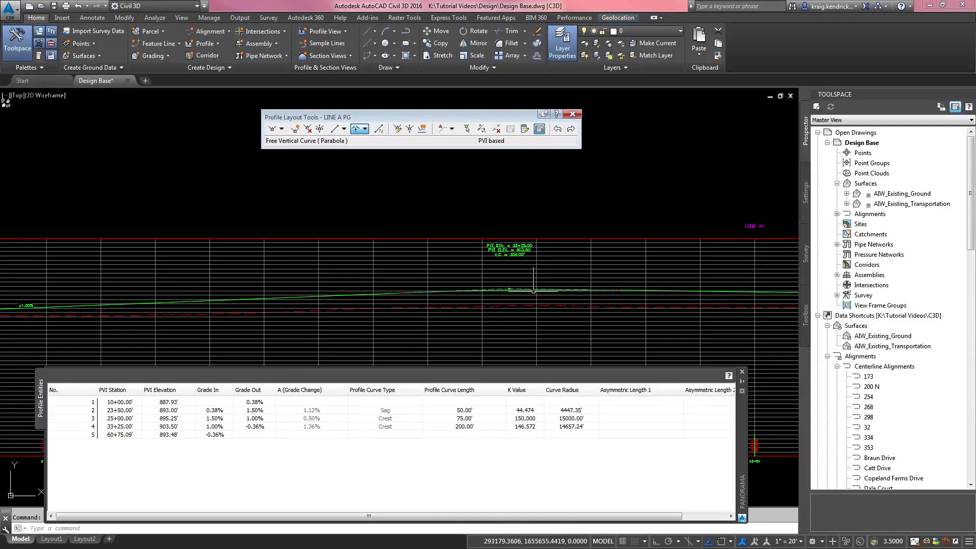
Close the Profile Entities panorama and zoom to the profile start at STA 10+00
{"action": "scroll", "coordinate": [523, 261], "scroll_direction": "up", "scroll_amount": 4}
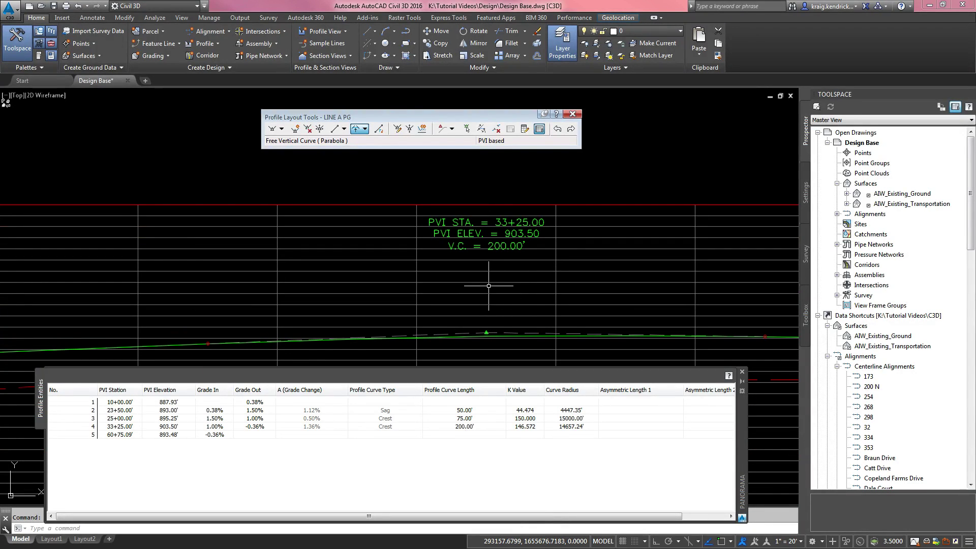
{"action": "scroll", "coordinate": [480, 285], "scroll_direction": "down", "scroll_amount": 5}
{"action": "scroll", "coordinate": [296, 309], "scroll_direction": "down", "scroll_amount": 4}
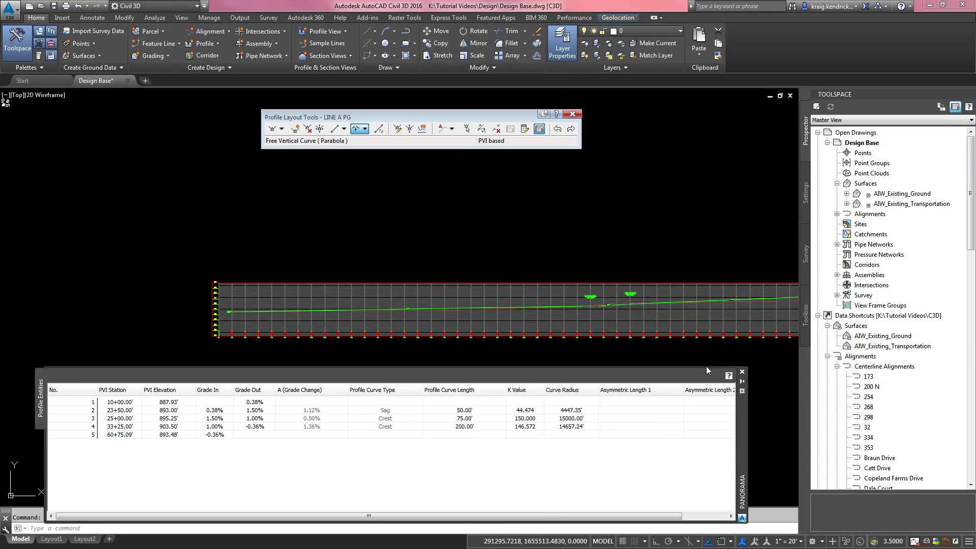
{"action": "left_click", "coordinate": [742, 371]}
{"action": "scroll", "coordinate": [272, 337], "scroll_direction": "up", "scroll_amount": 5}
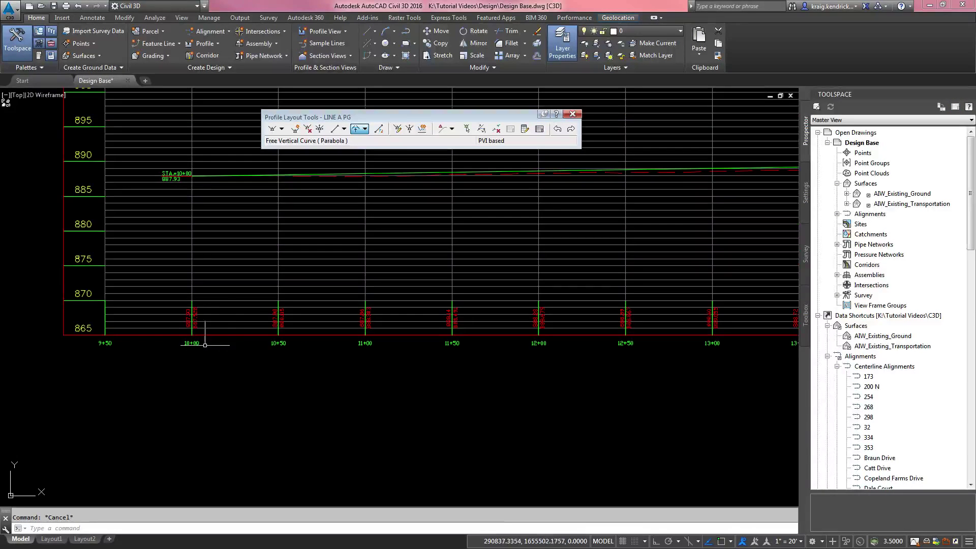